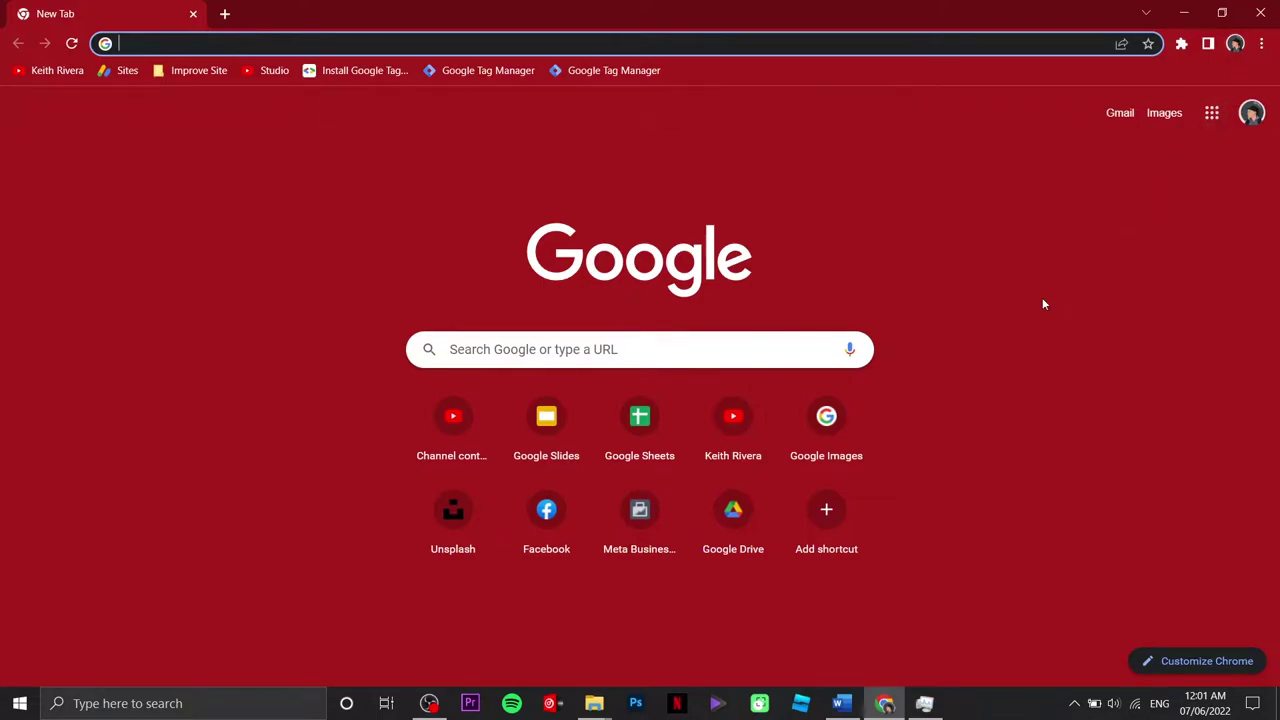
# Step: Start a new blank presentation from the Google Slides template gallery
pyautogui.write('slides.google.com')
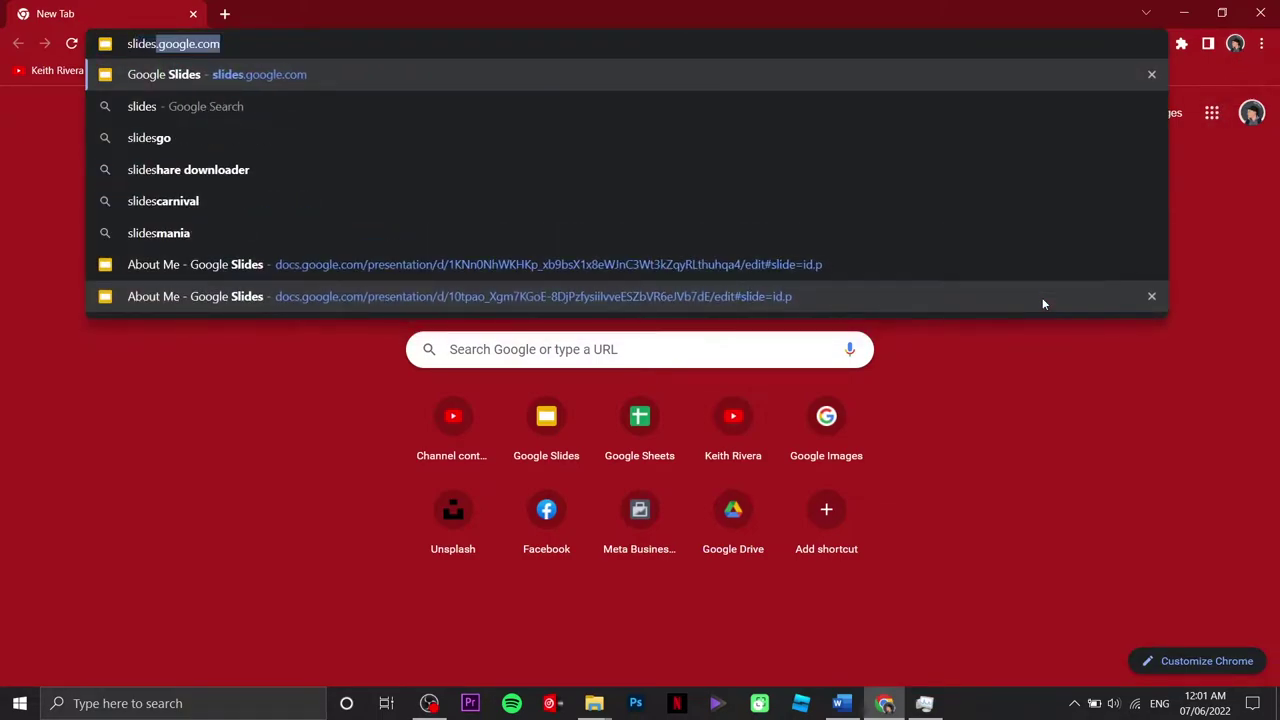
pyautogui.press('Return')
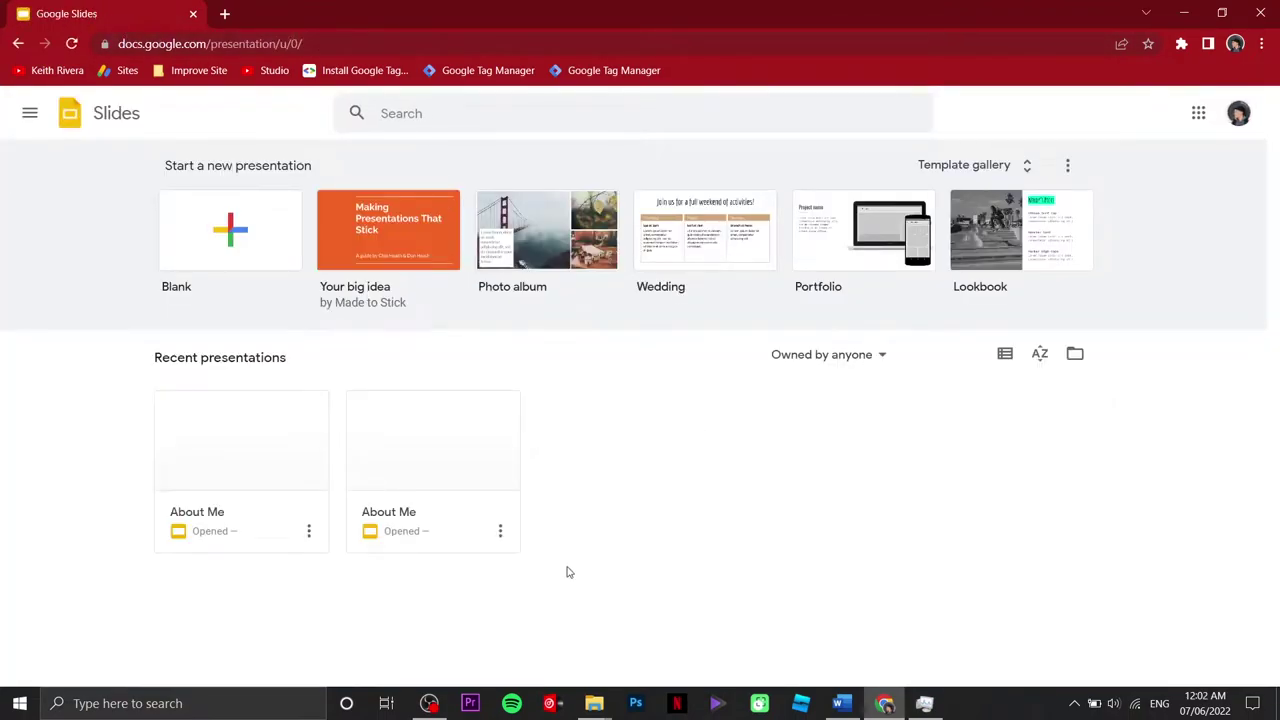
pyautogui.click(995, 172)
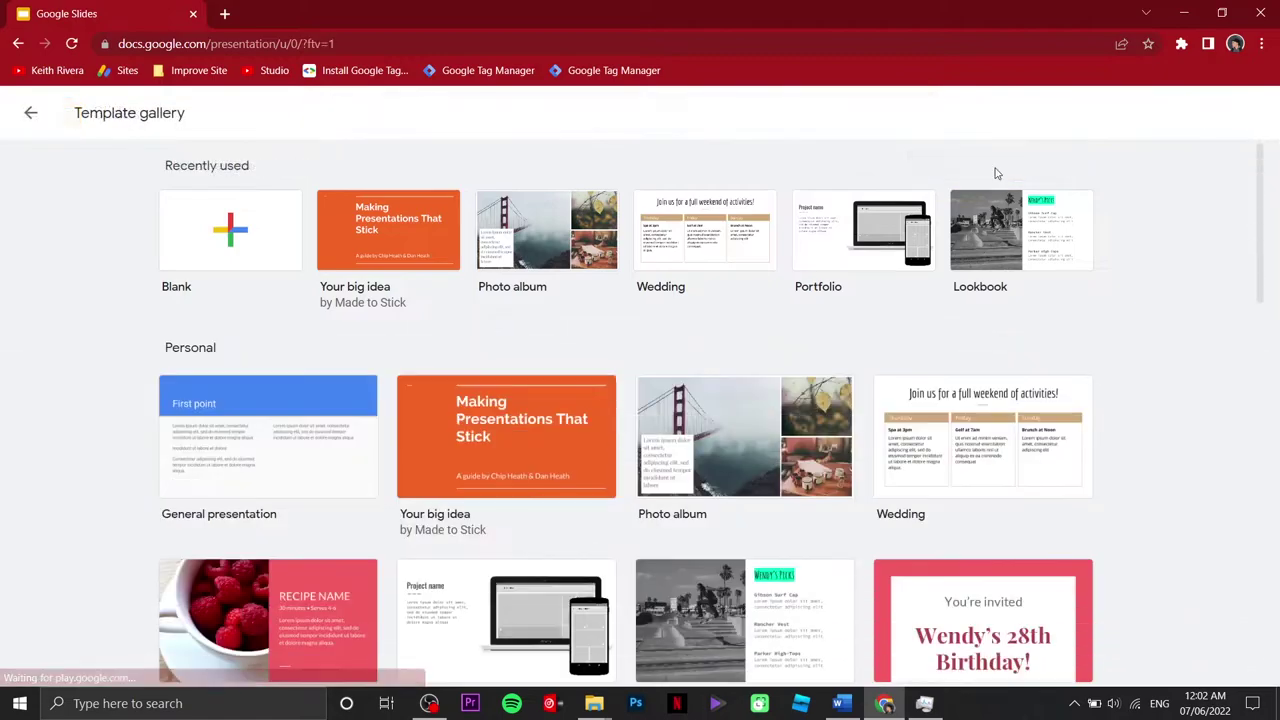
pyautogui.moveTo(1260, 178); pyautogui.dragTo(1205, 140)
pyautogui.click(240, 240)
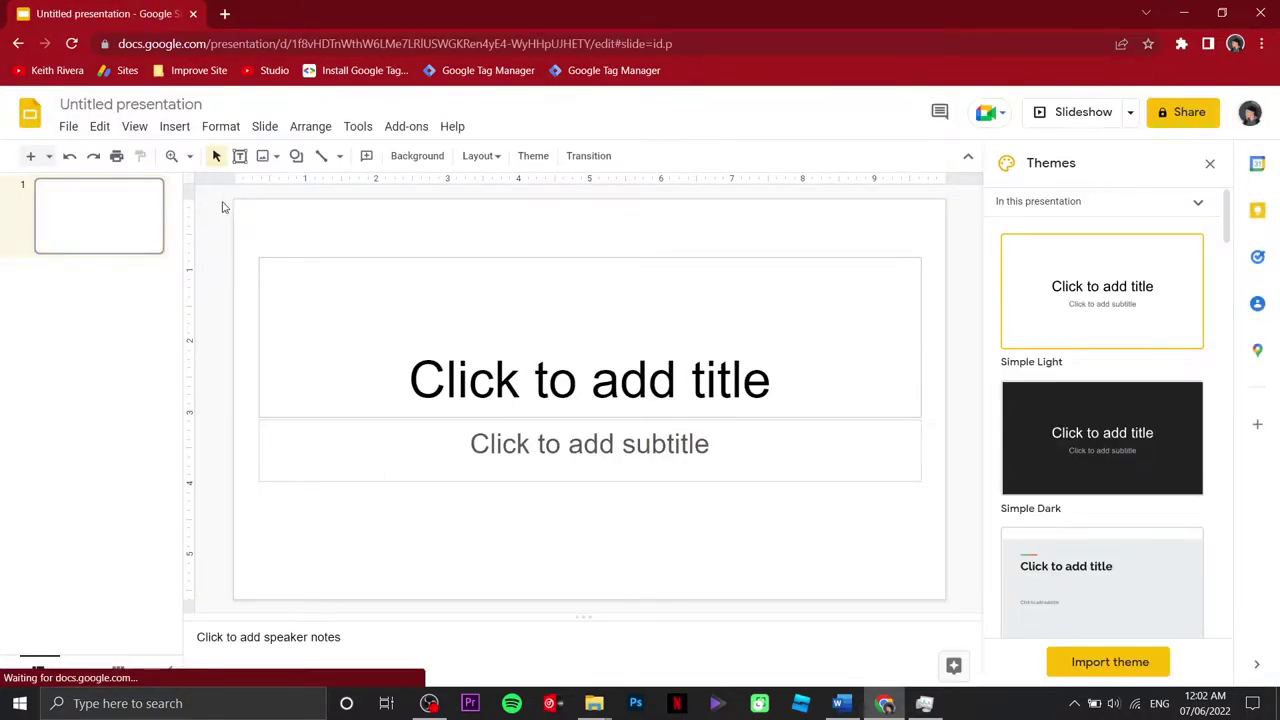
# Step: Rename the untitled presentation to 'About Myself'
pyautogui.click(178, 97)
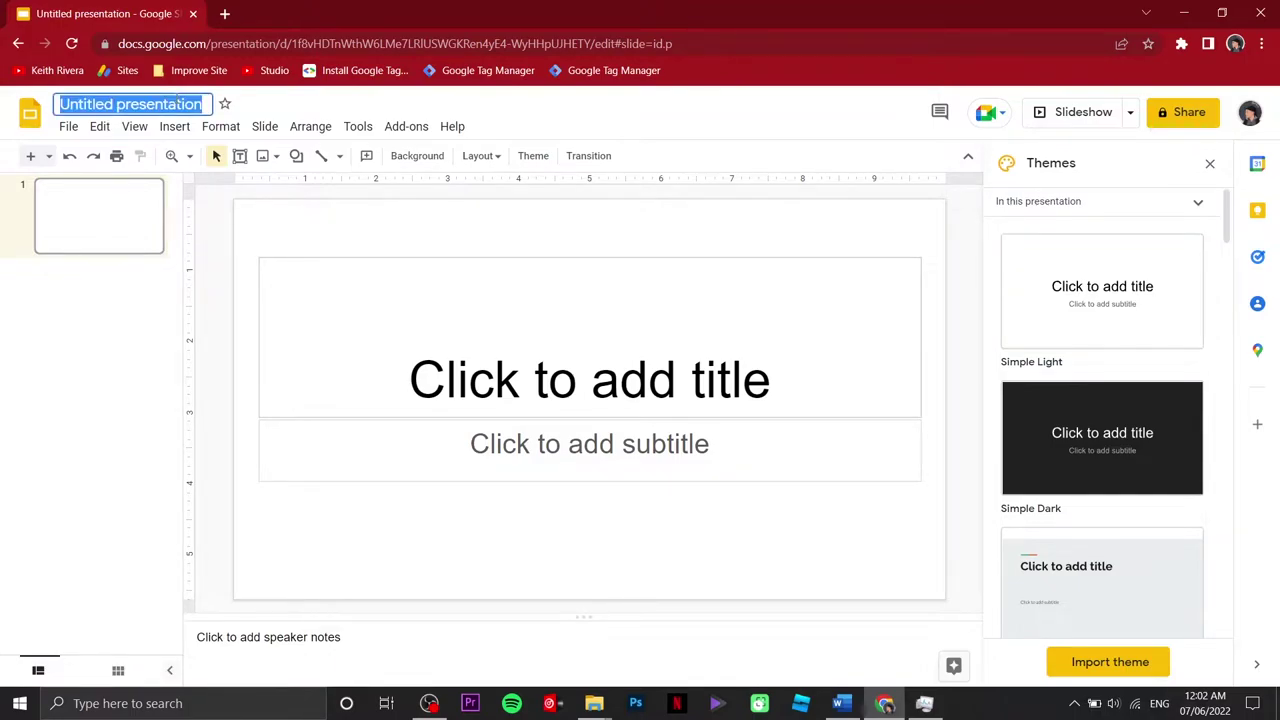
pyautogui.write('About M')
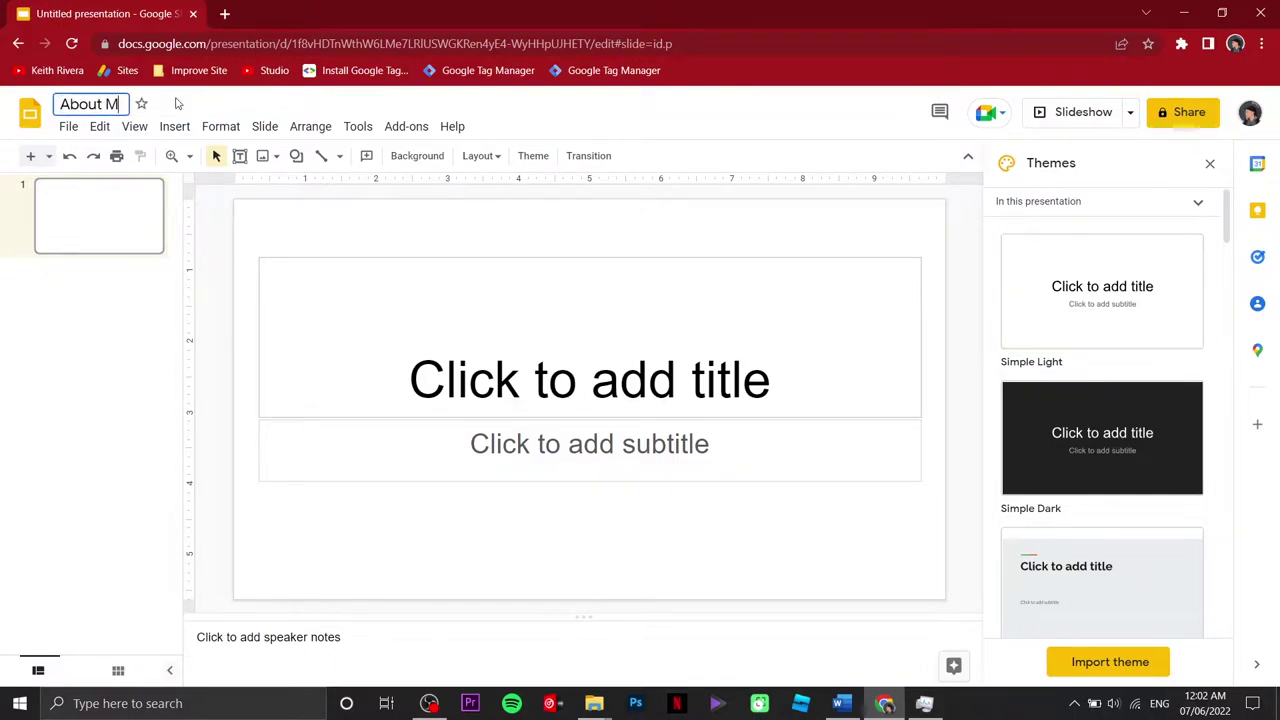
pyautogui.write('yself')
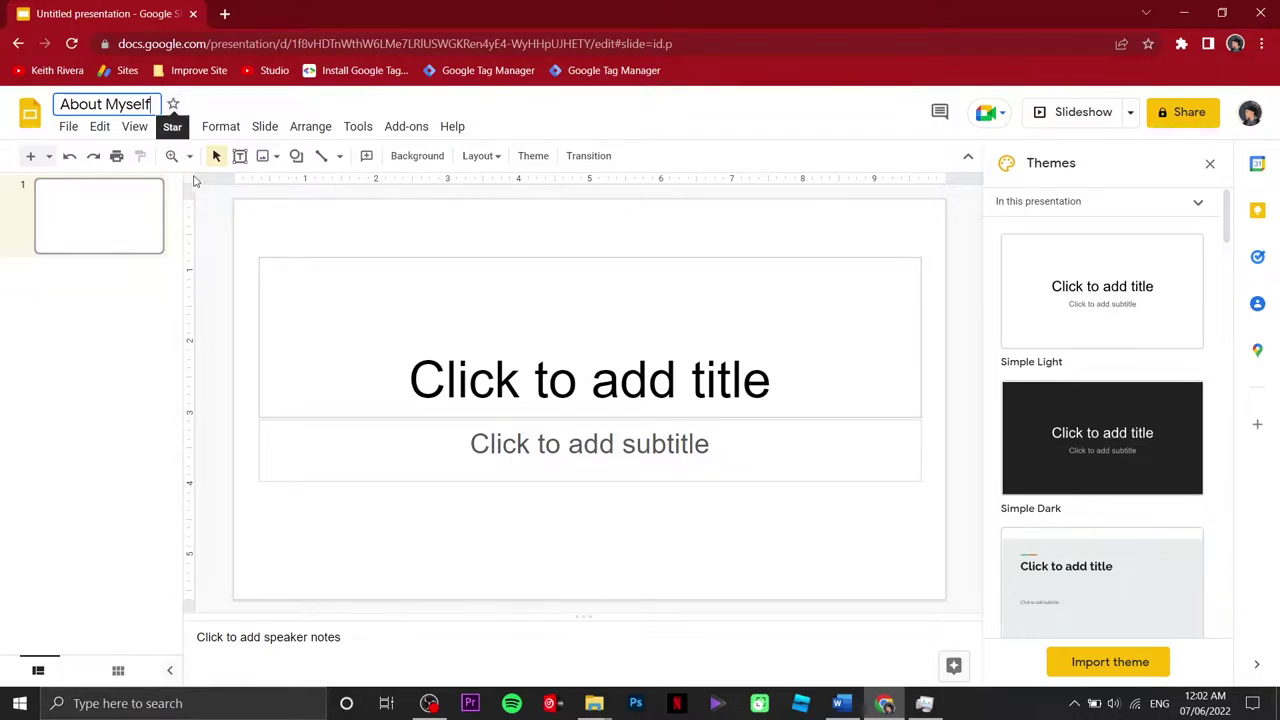
pyautogui.click(279, 250)
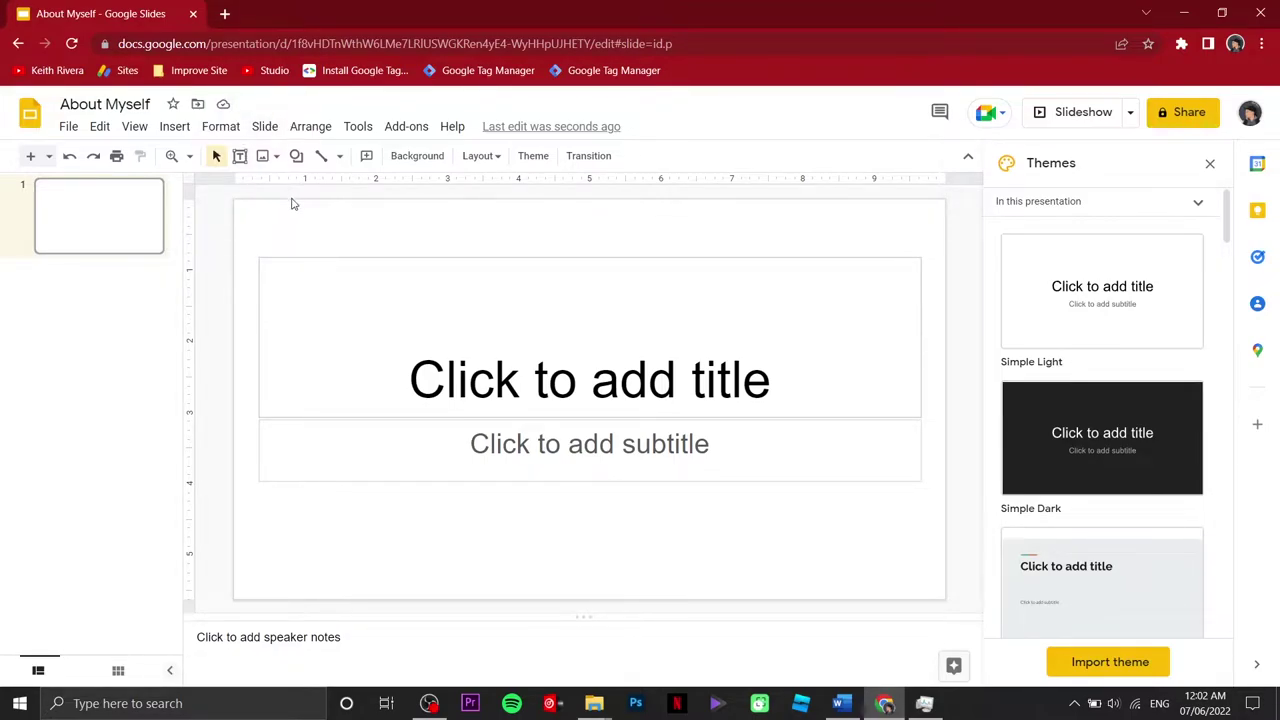
pyautogui.scroll(-1, 1234, 207)
pyautogui.moveTo(1234, 207); pyautogui.dragTo(363, 258)
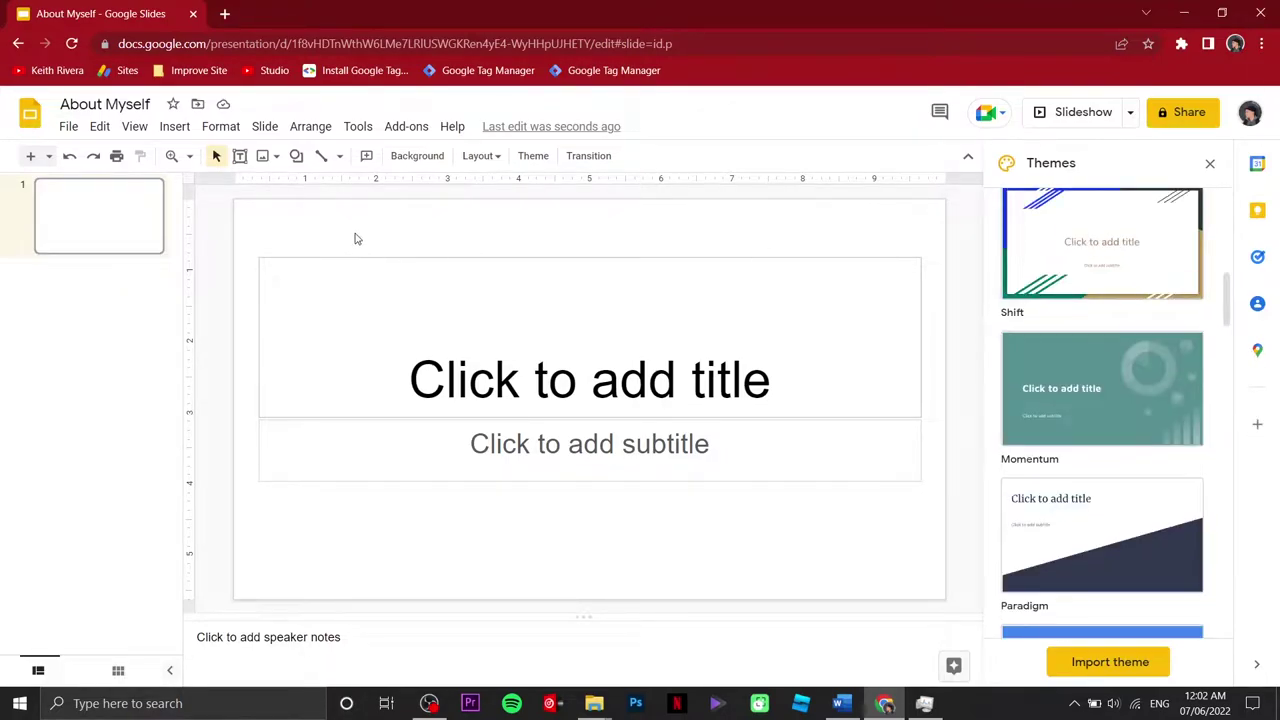
# Step: Title slide 1 'ABOUT MYSELF' with the author's name as subtitle, then add a blank slide 2
pyautogui.click(540, 390)
pyautogui.click(592, 438)
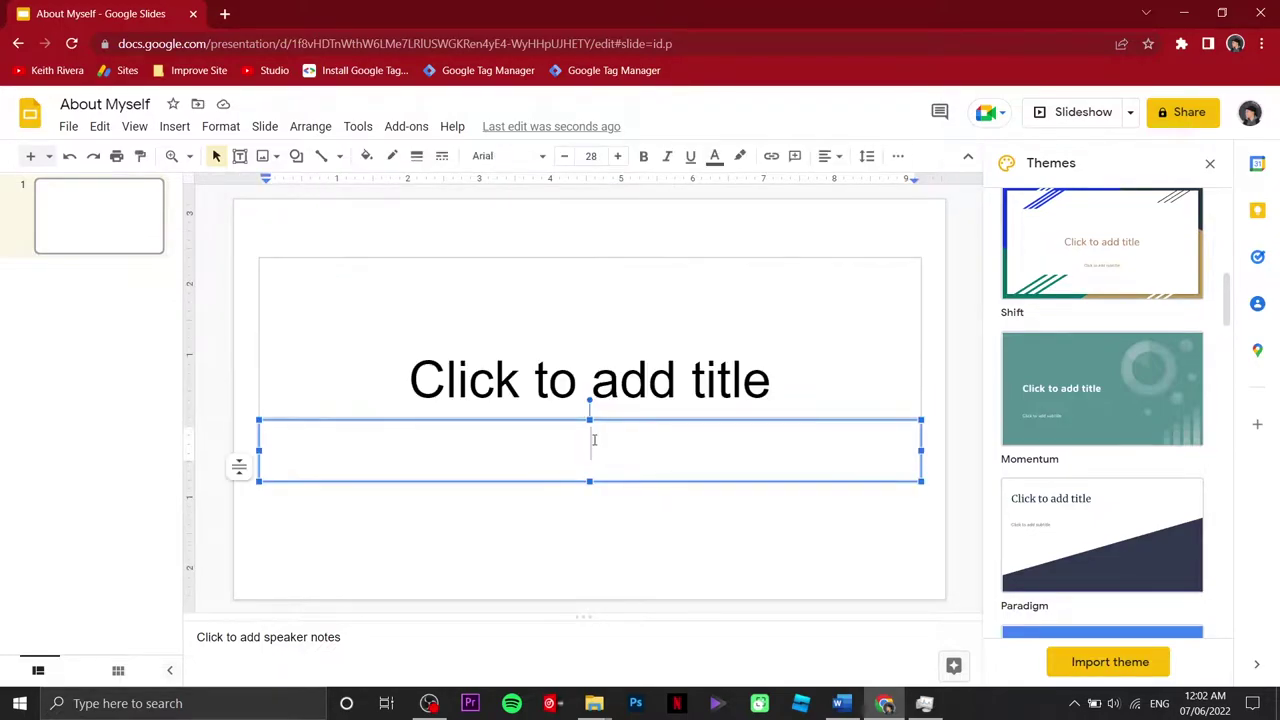
pyautogui.click(594, 383)
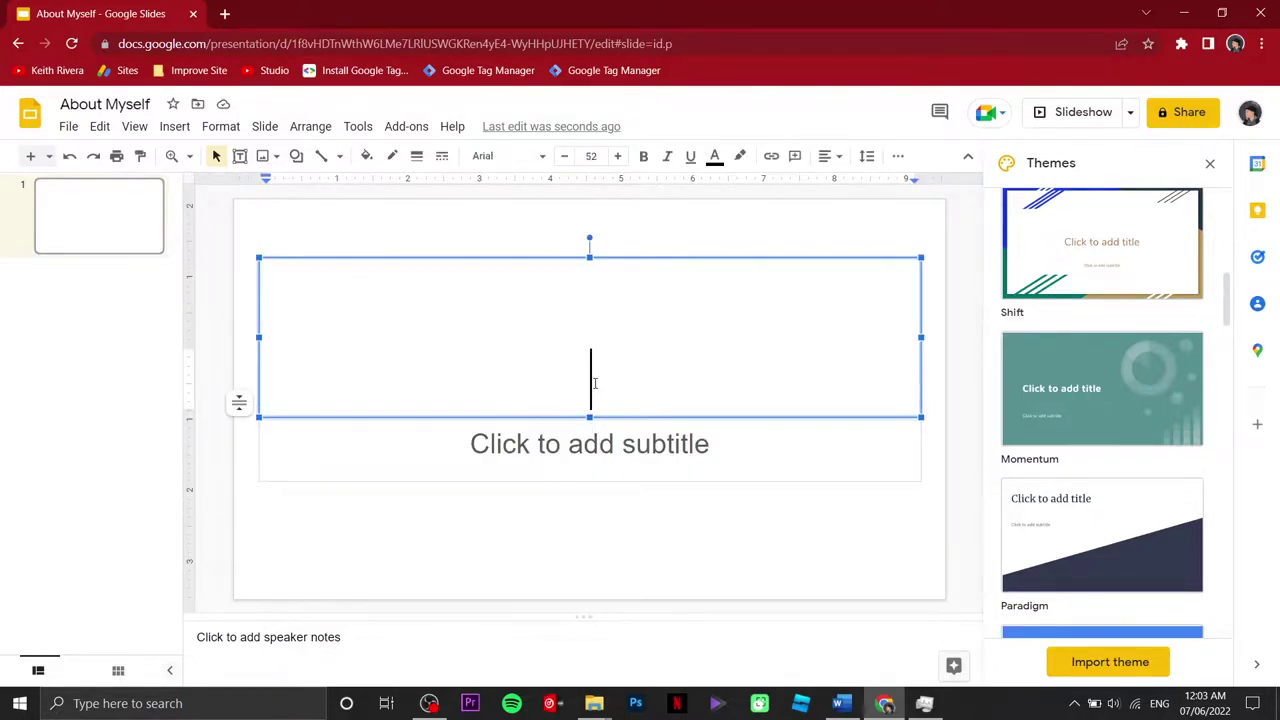
pyautogui.write('ABO')
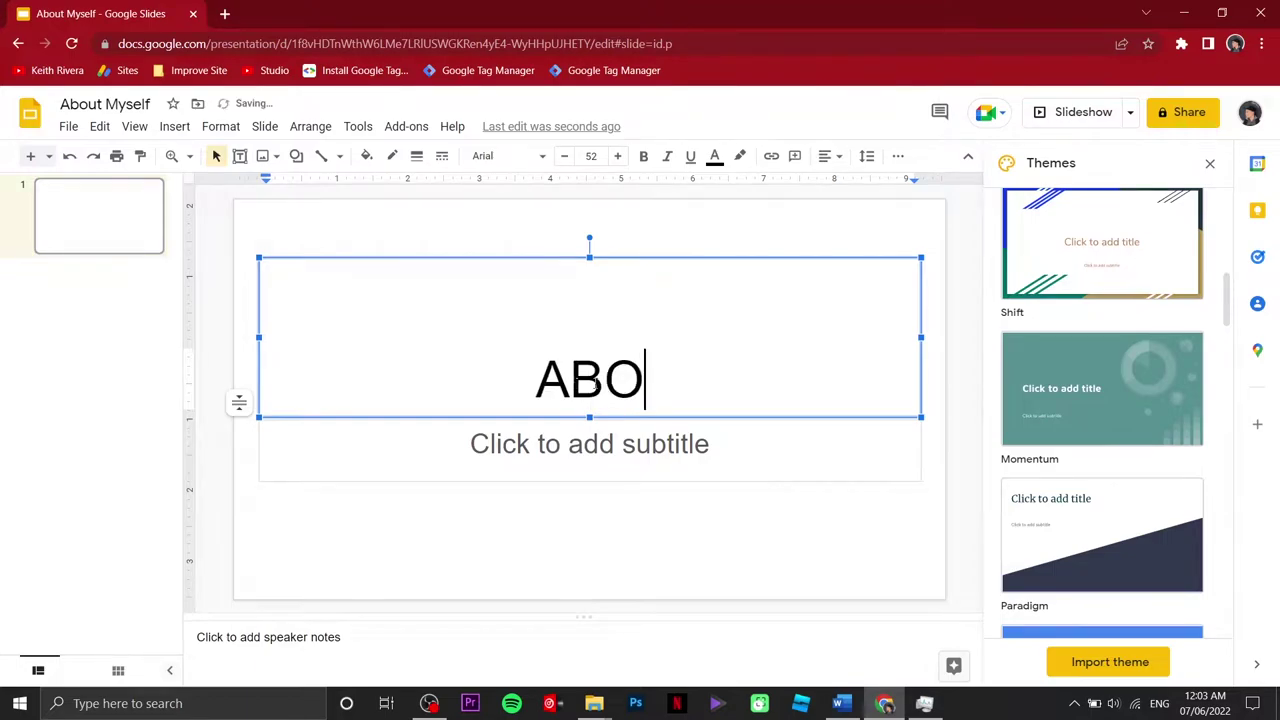
pyautogui.write('UT MYSEL')
pyautogui.press('BackSpace')
pyautogui.write('SELF')
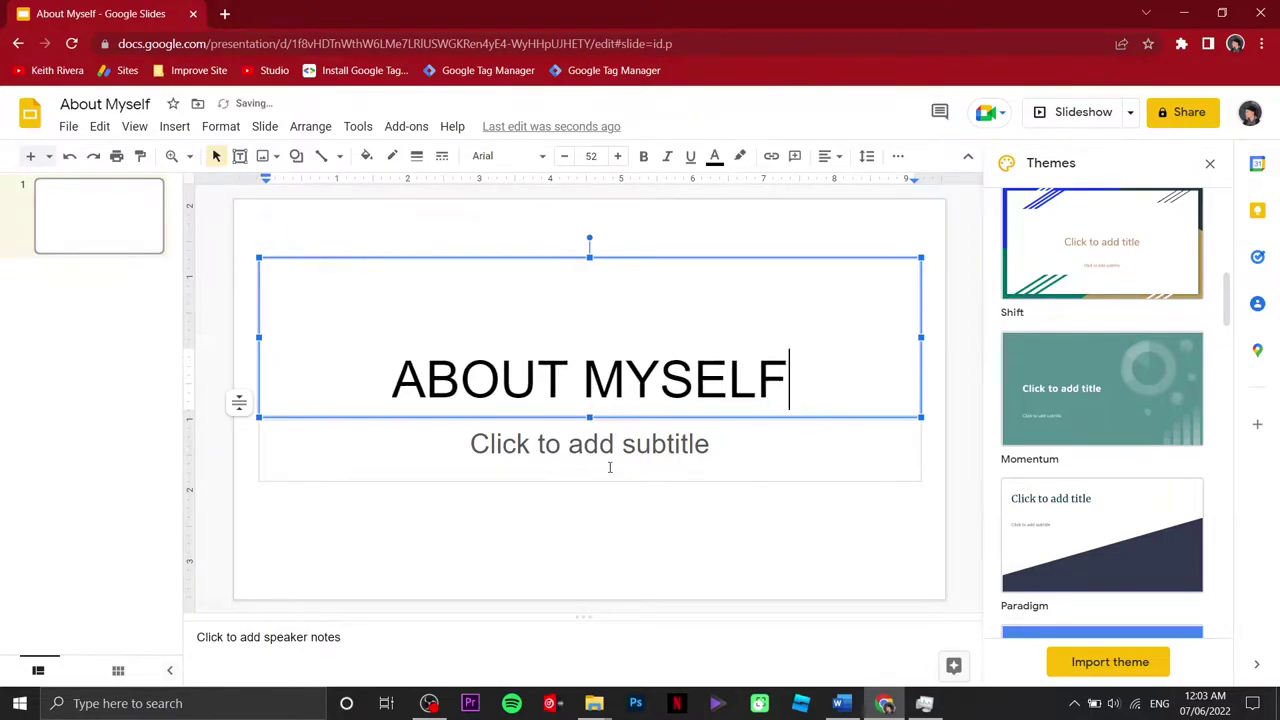
pyautogui.click(621, 452)
pyautogui.write('Keith')
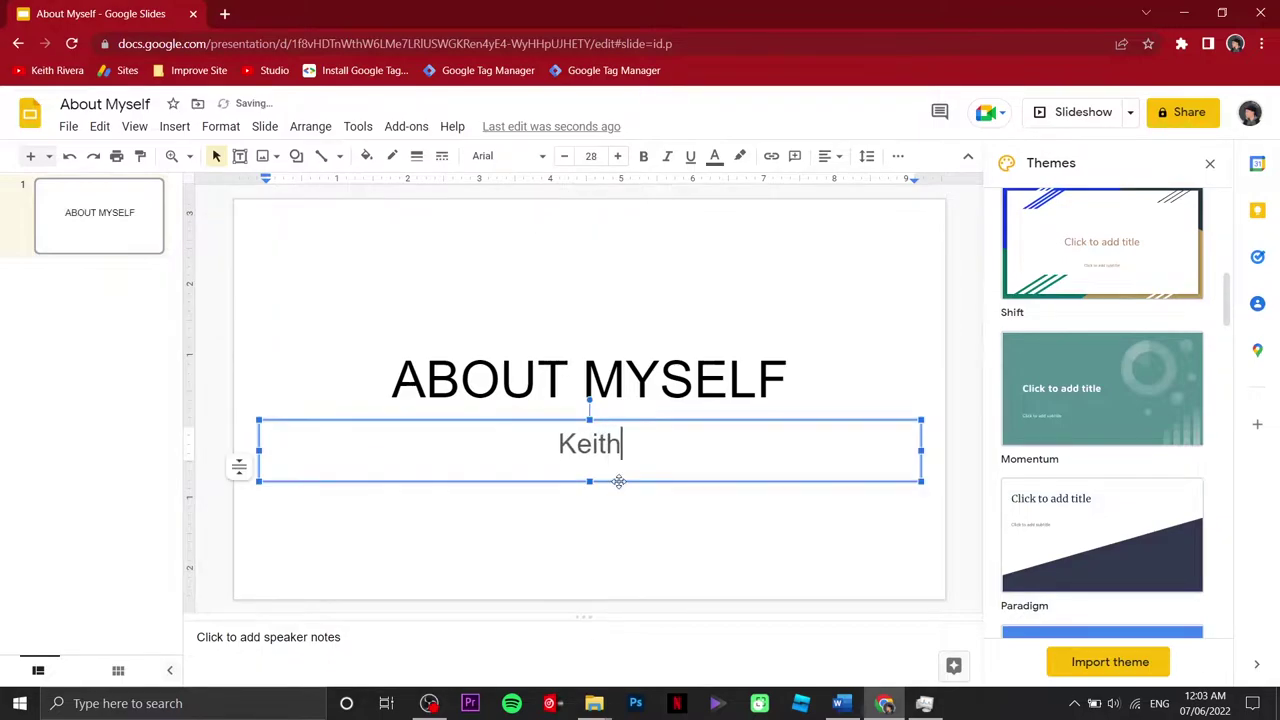
pyautogui.write(' Rivera')
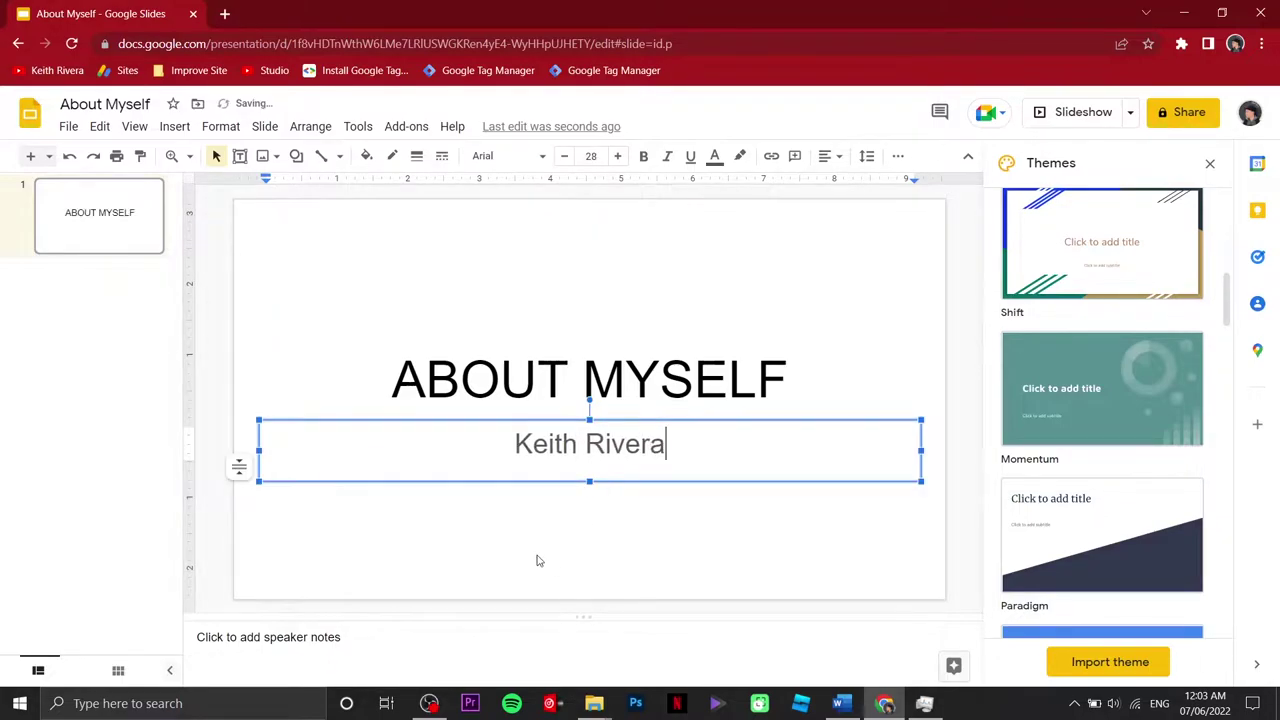
pyautogui.click(482, 540)
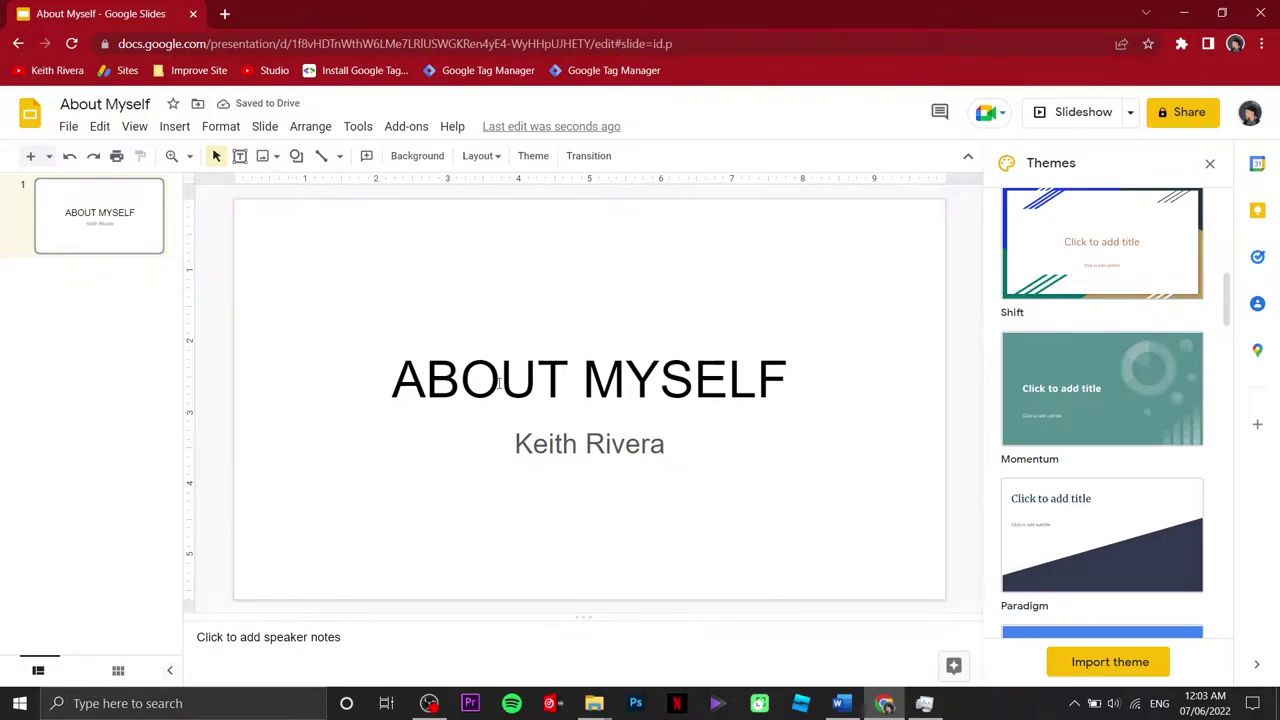
pyautogui.rightClick(82, 289)
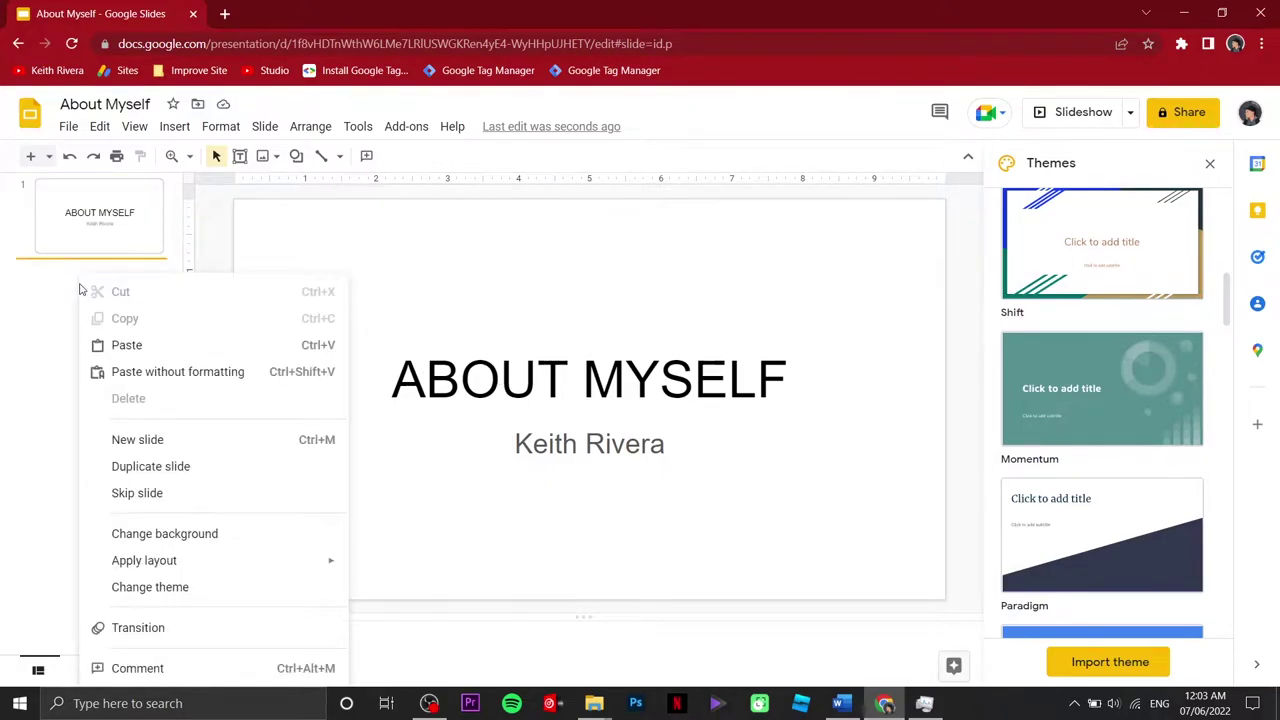
pyautogui.click(136, 441)
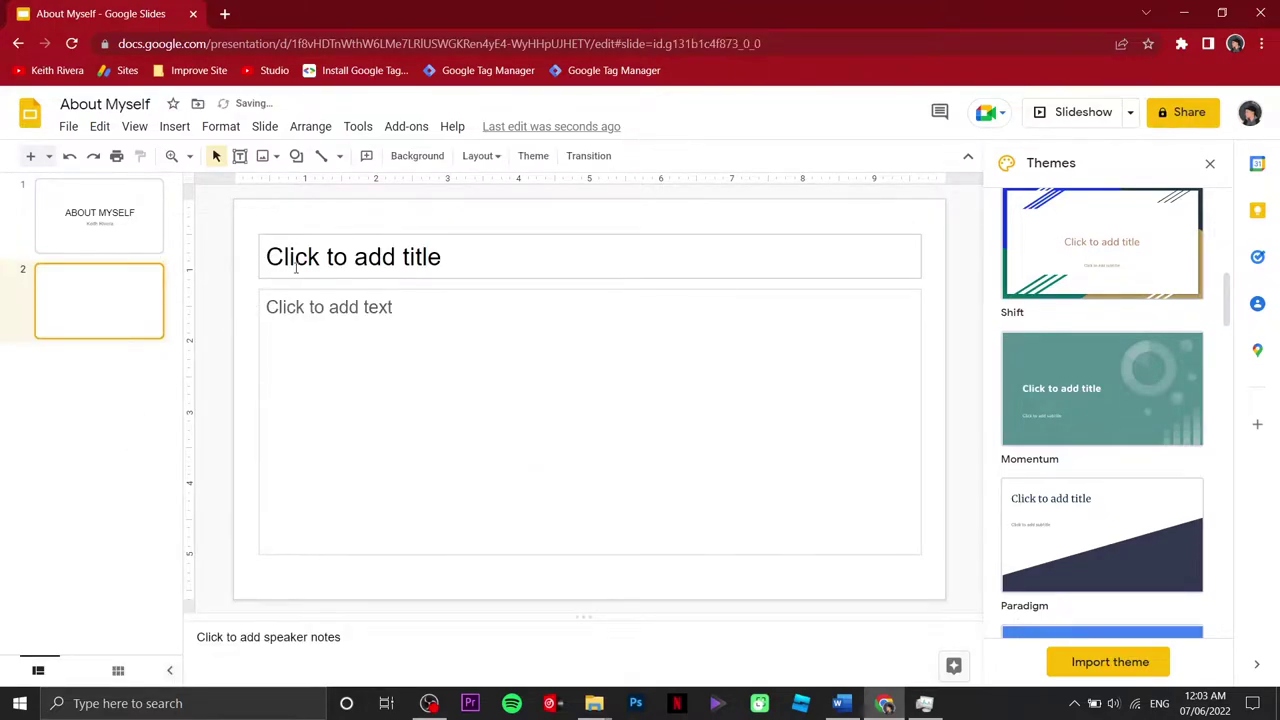
# Step: Open About Me.docx from the Sample Photos folder in Word and copy its About Me heading
pyautogui.moveTo(594, 706)
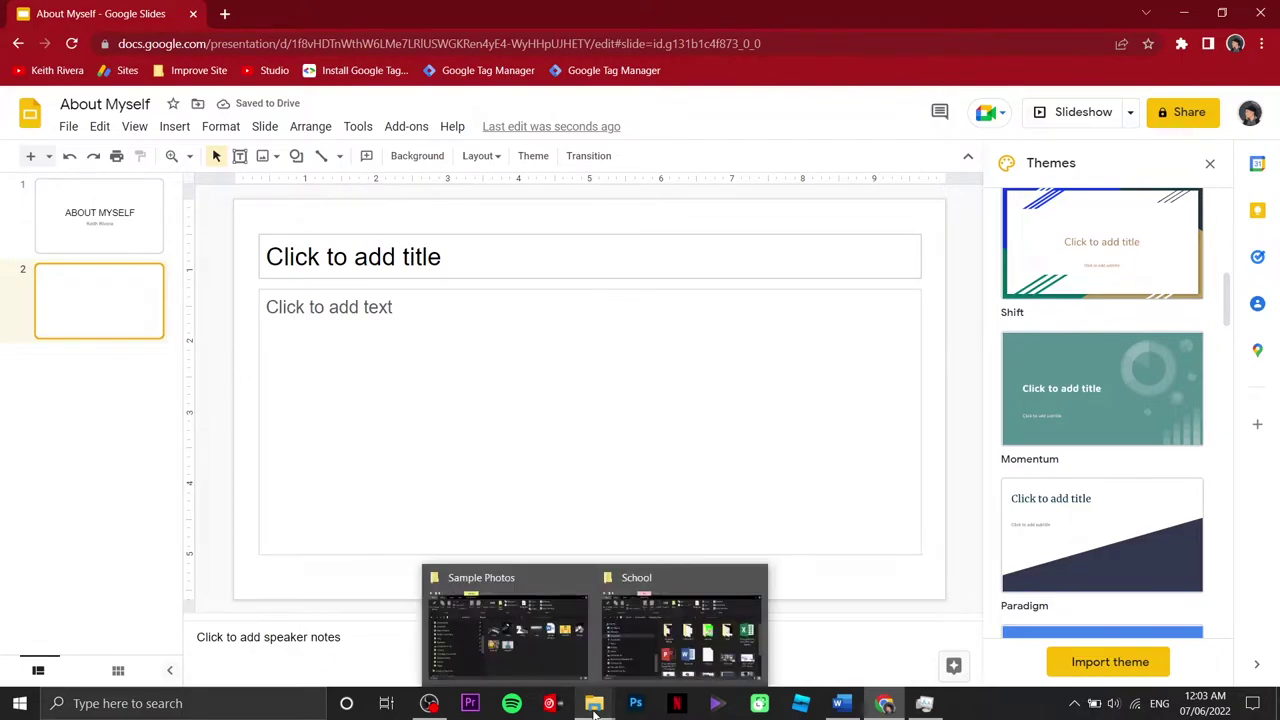
pyautogui.click(577, 647)
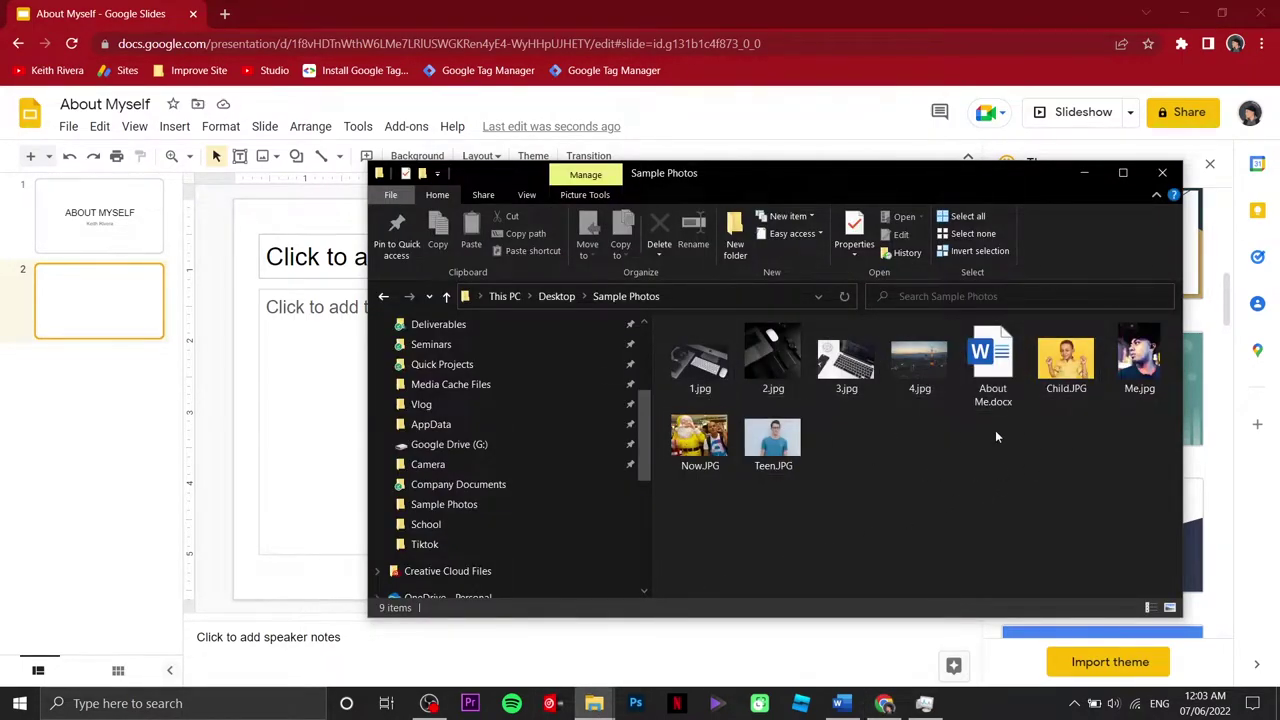
pyautogui.doubleClick(993, 362)
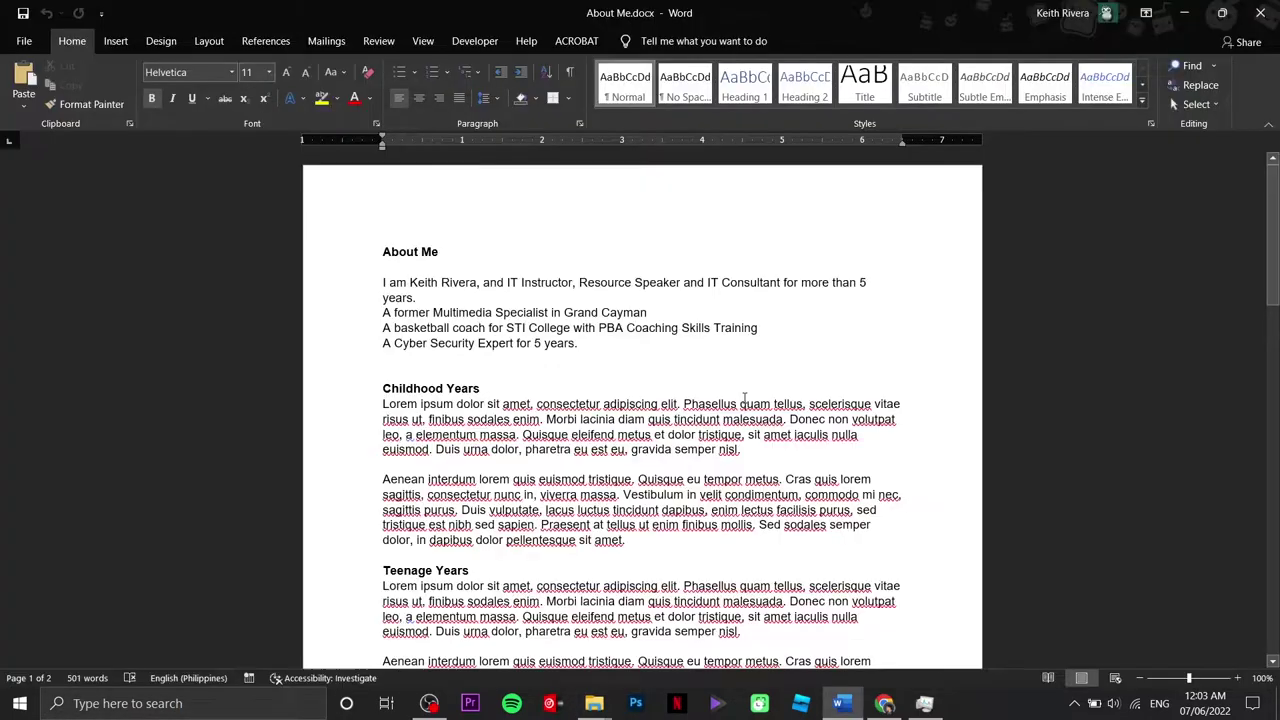
pyautogui.scroll(5, 744, 400)
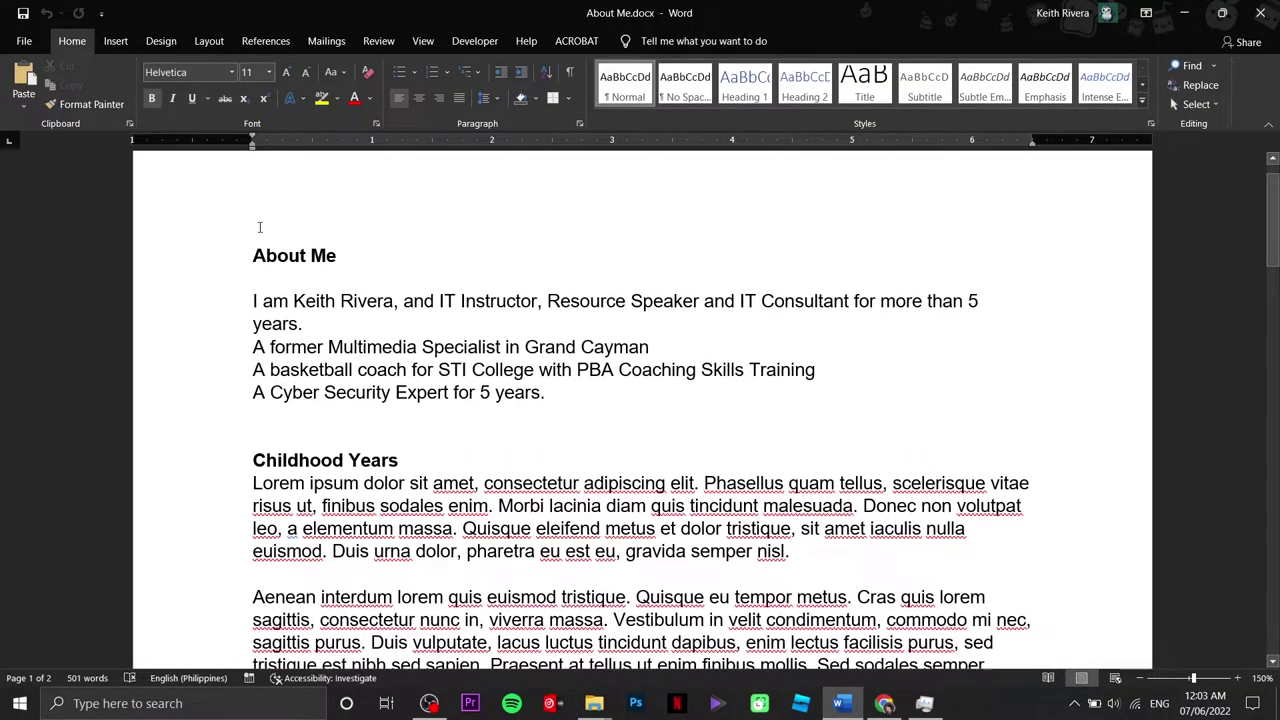
pyautogui.click(199, 258)
pyautogui.hotkey('ctrl', 'c')
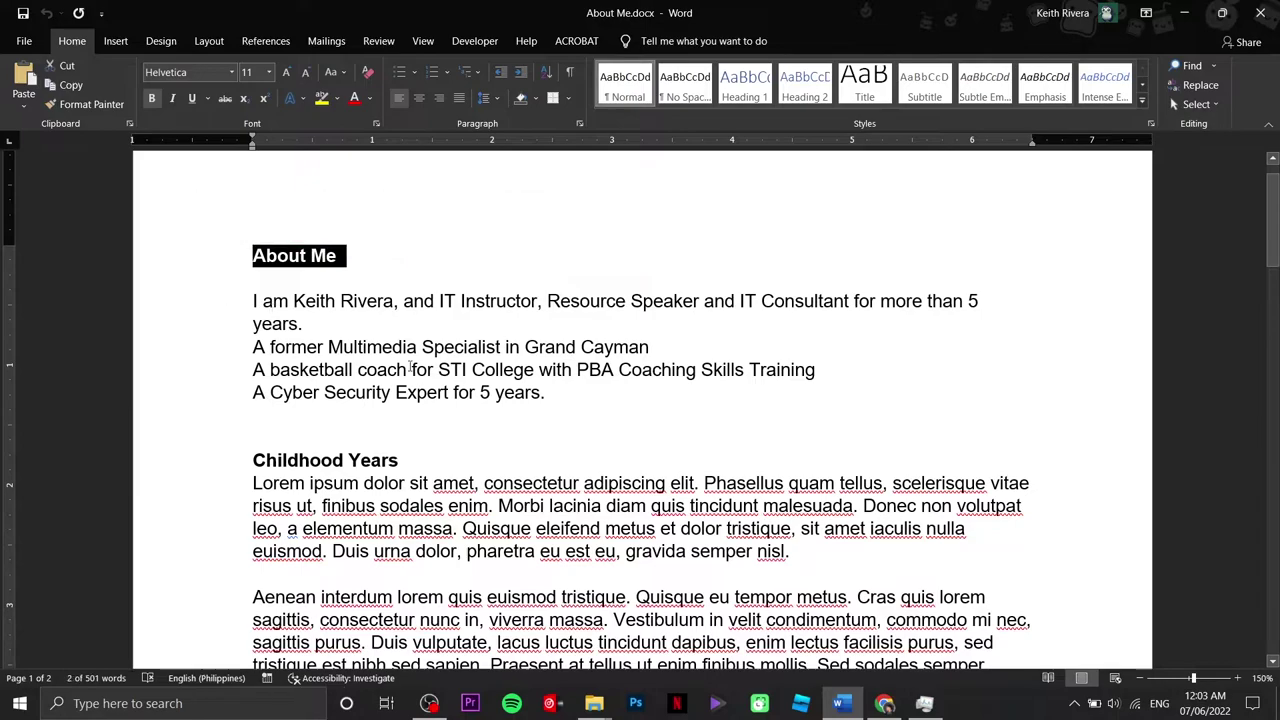
pyautogui.hotkey('alt', 'Tab')
pyautogui.hotkey('alt', 'Tab')
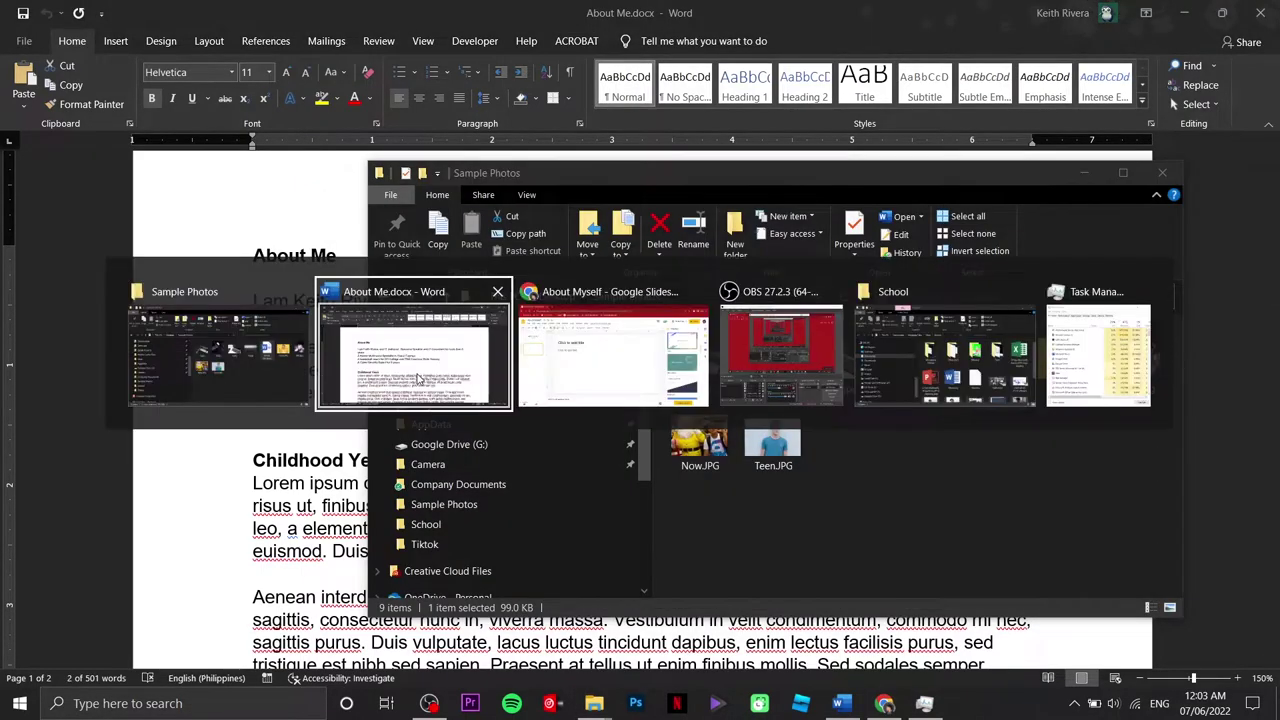
pyautogui.hotkey('alt', 'Tab')
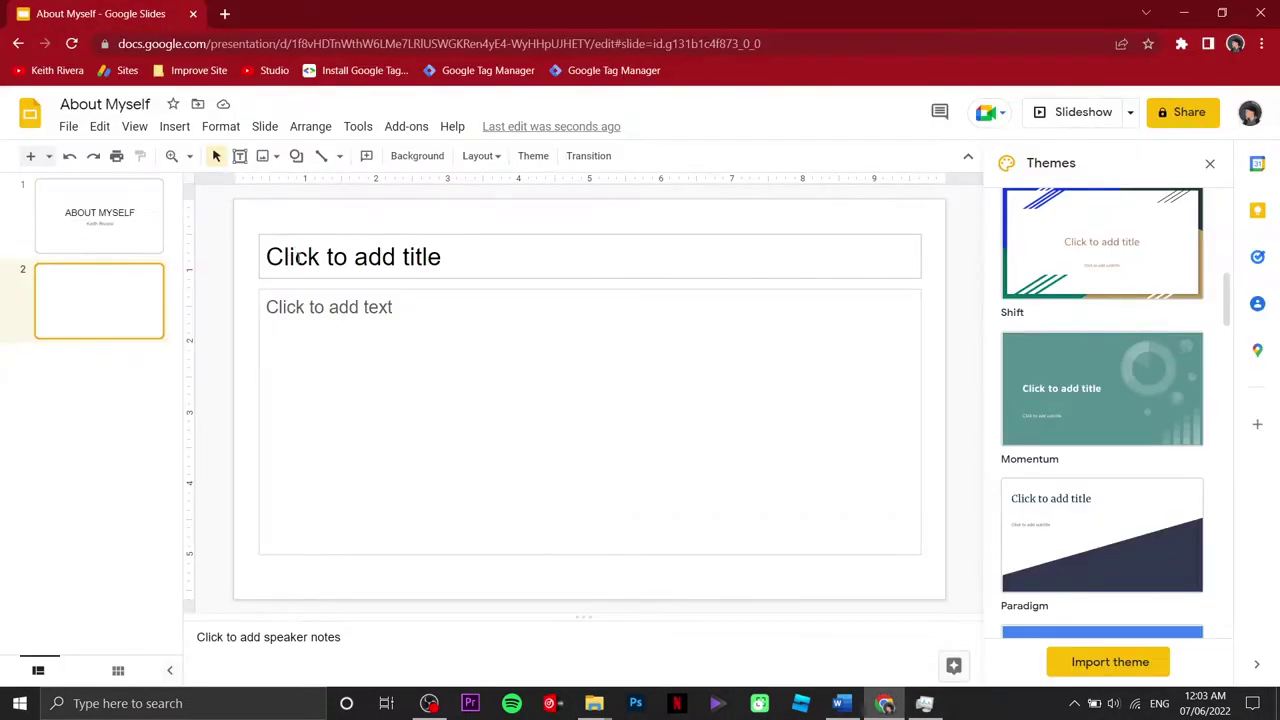
# Step: Paste the About Me heading as plain text into slide 2's title
pyautogui.click(298, 258)
pyautogui.rightClick(298, 258)
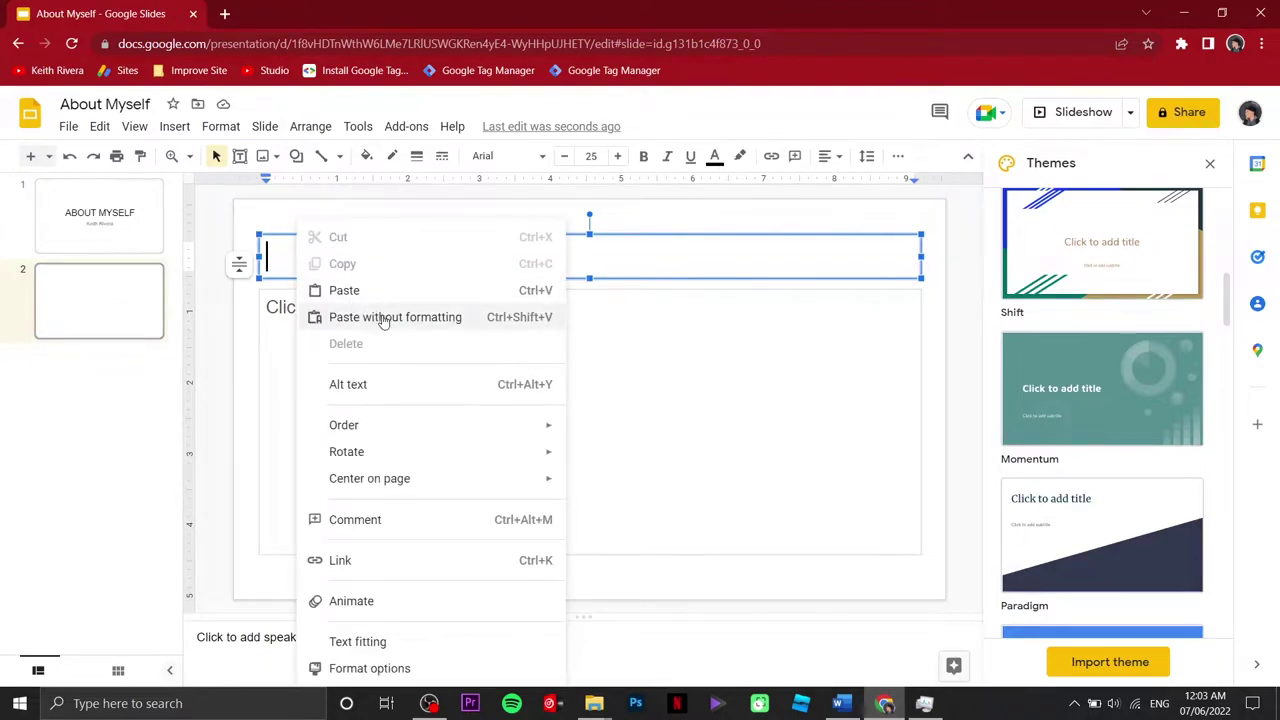
pyautogui.click(484, 317)
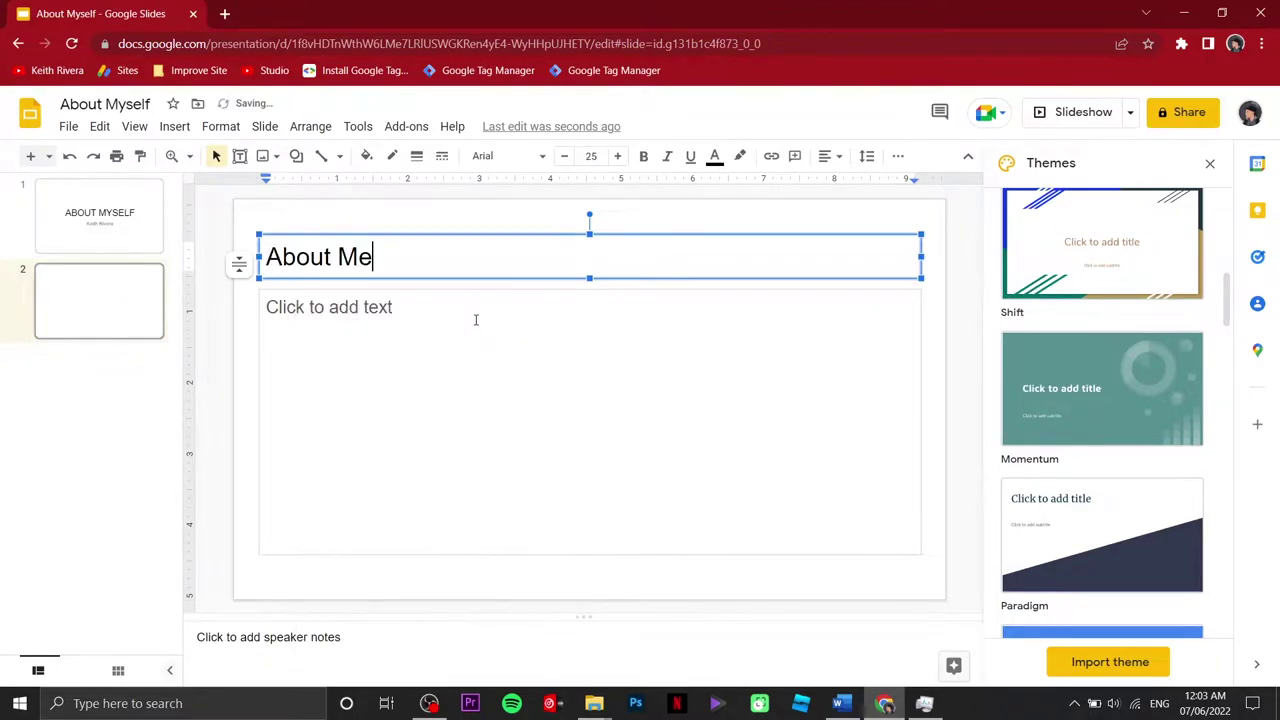
# Step: Copy the four introductory lines from Word and paste them unformatted into slide 2's body
pyautogui.click(469, 323)
pyautogui.hotkey('alt', 'Tab')
pyautogui.hotkey('alt', 'Tab')
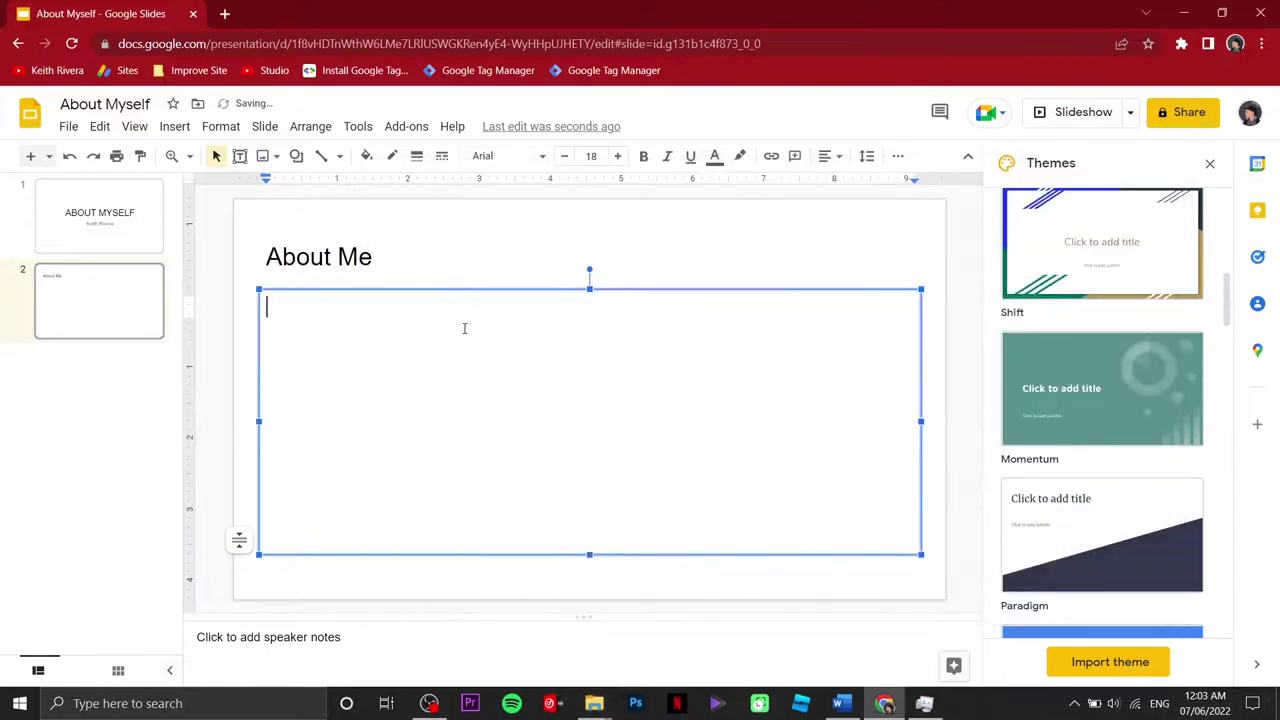
pyautogui.hotkey('alt', 'Tab')
pyautogui.press('Tab')
pyautogui.moveTo(253, 301); pyautogui.dragTo(548, 396)
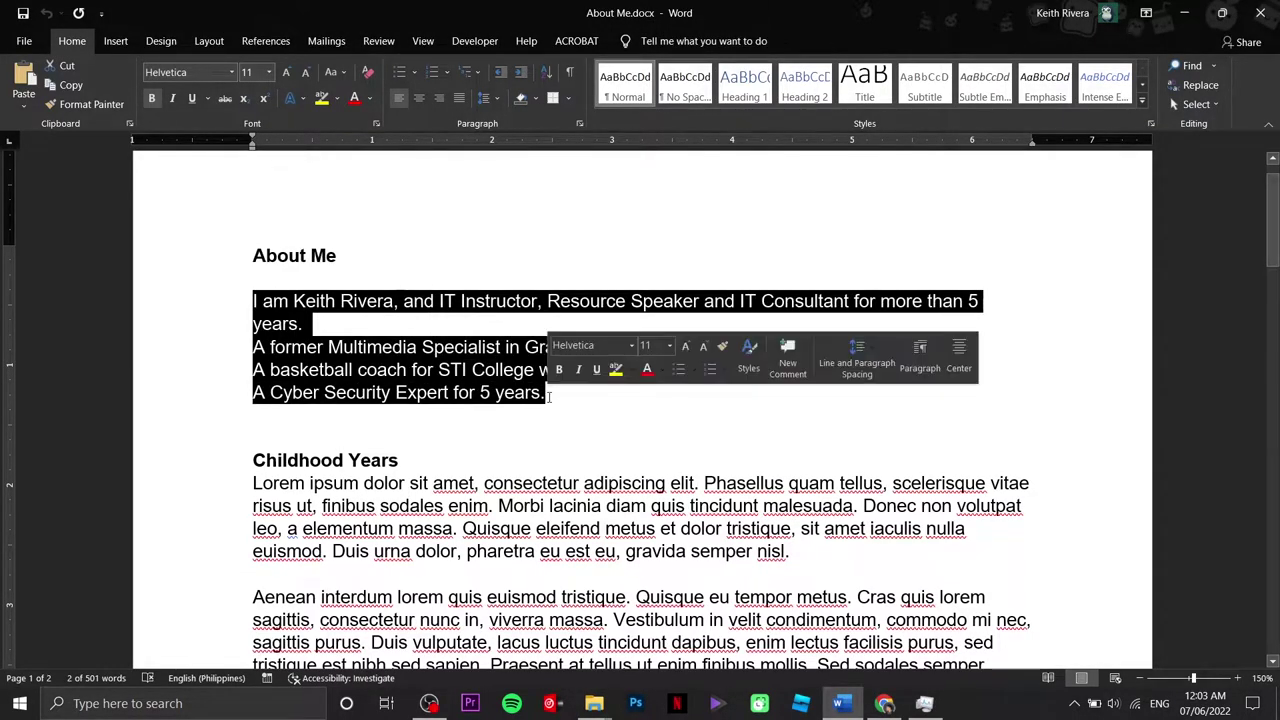
pyautogui.hotkey('ctrl', 'c')
pyautogui.hotkey('alt', 'Tab')
pyautogui.rightClick(508, 373)
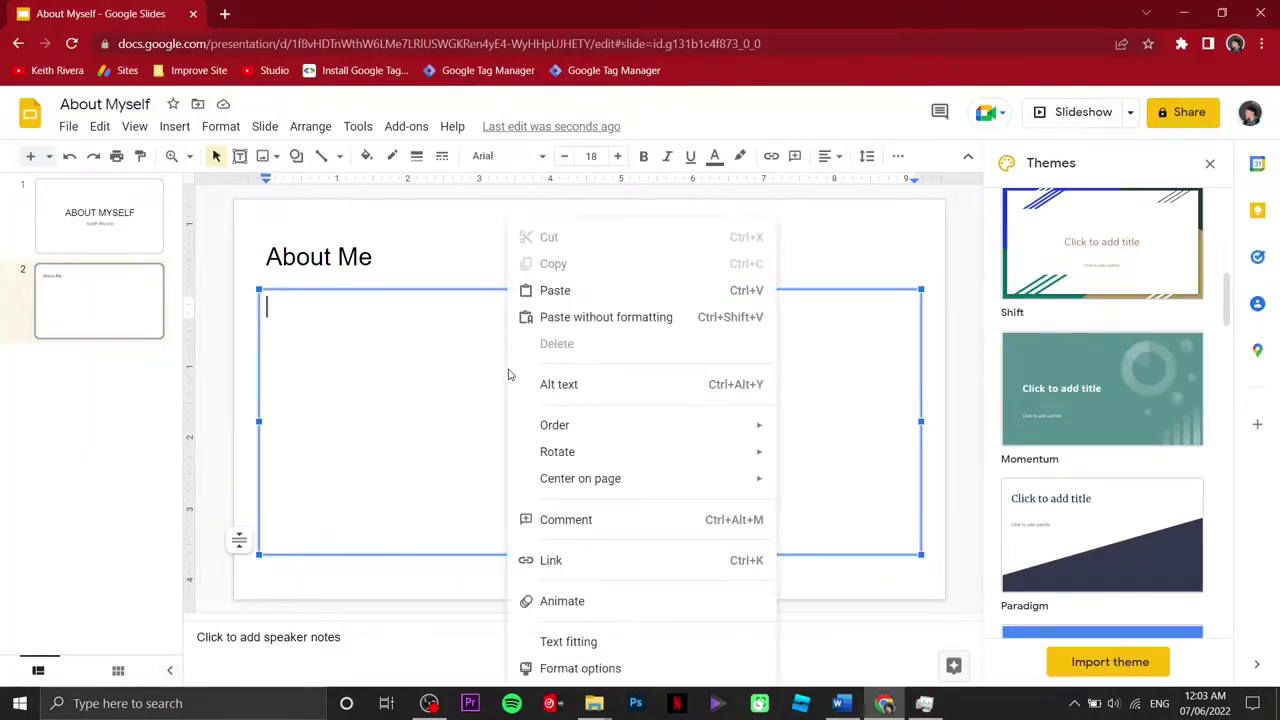
pyautogui.click(592, 318)
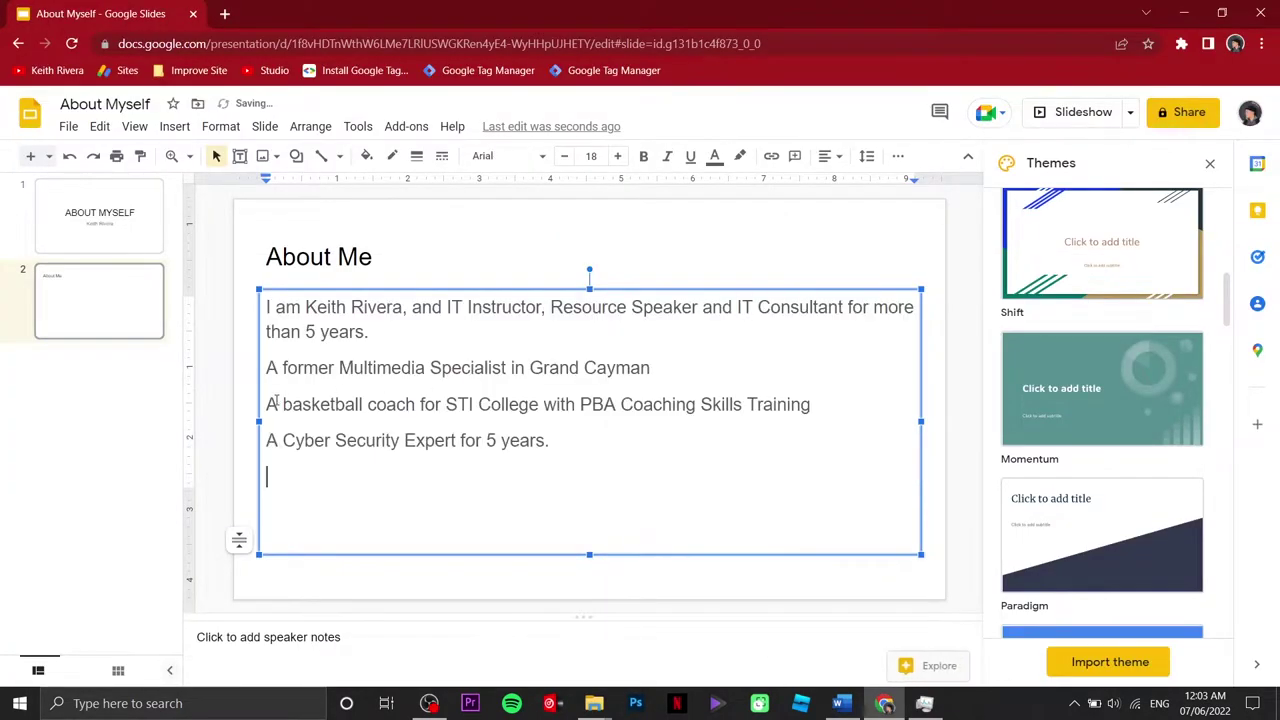
pyautogui.click(118, 417)
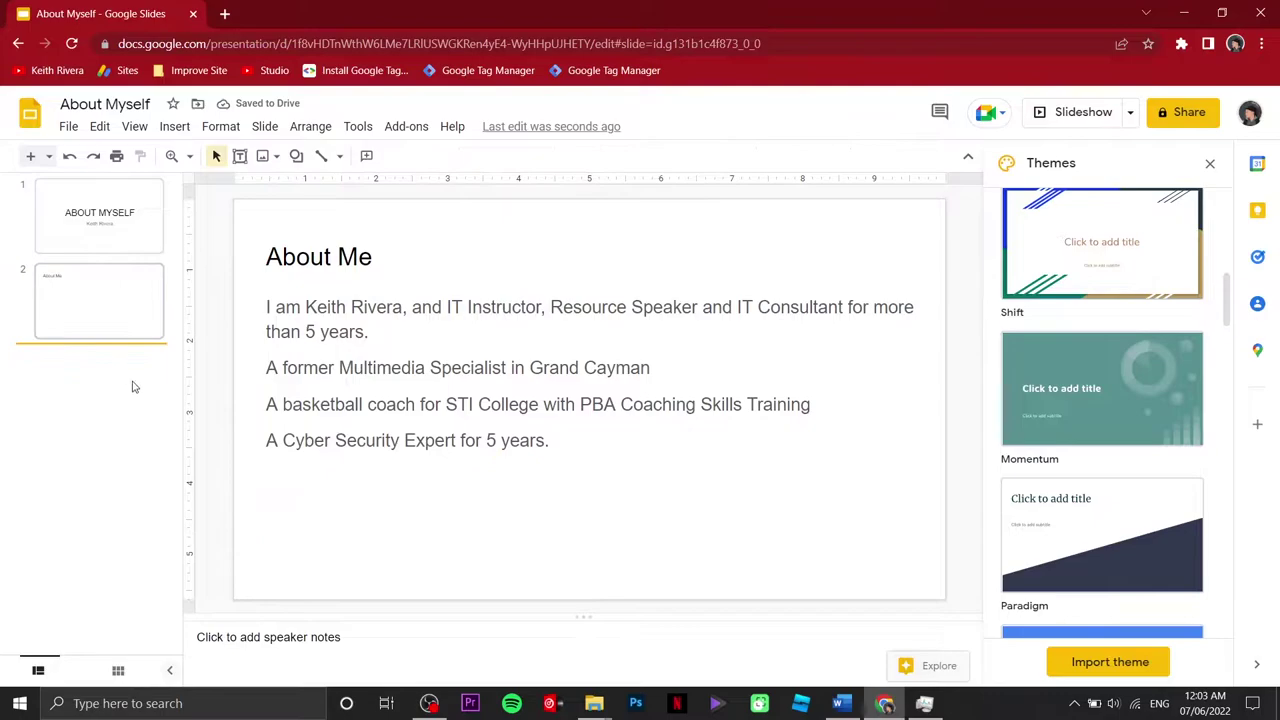
# Step: Add slide 3 with the 'Childhood Years' heading from Word pasted as its plain-text title
pyautogui.rightClick(124, 399)
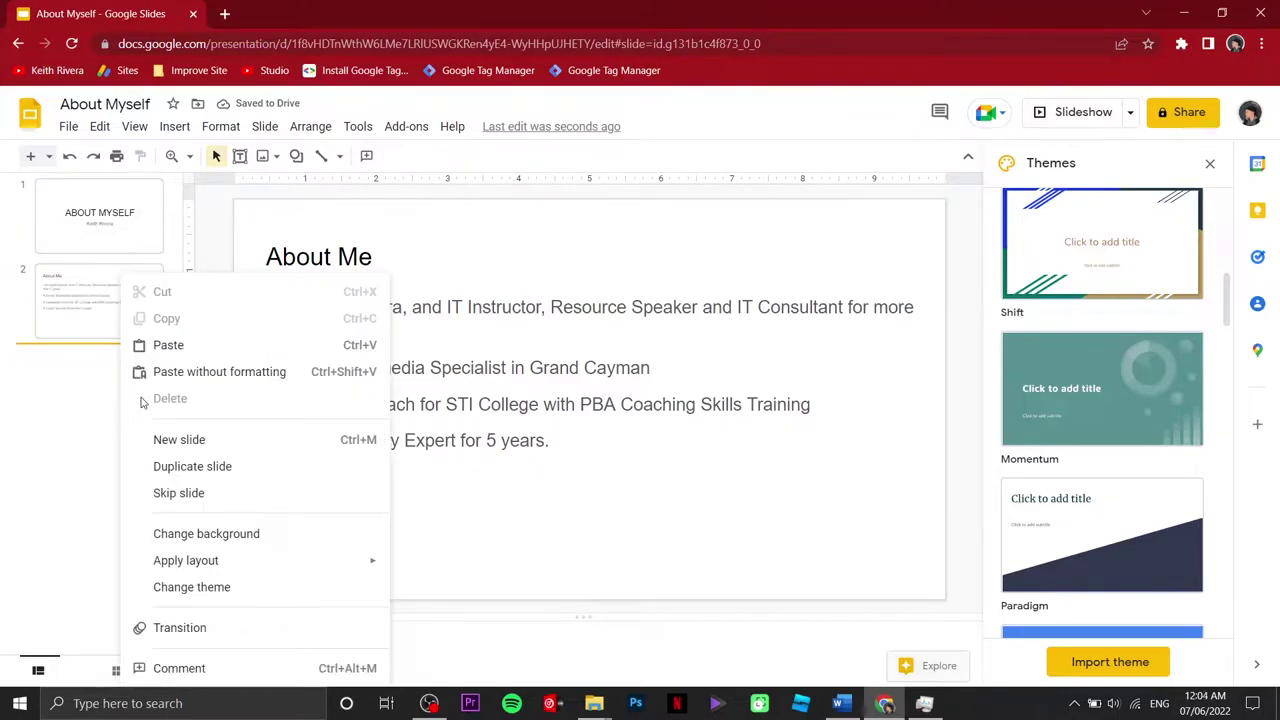
pyautogui.click(172, 443)
pyautogui.hotkey('alt', 'Tab')
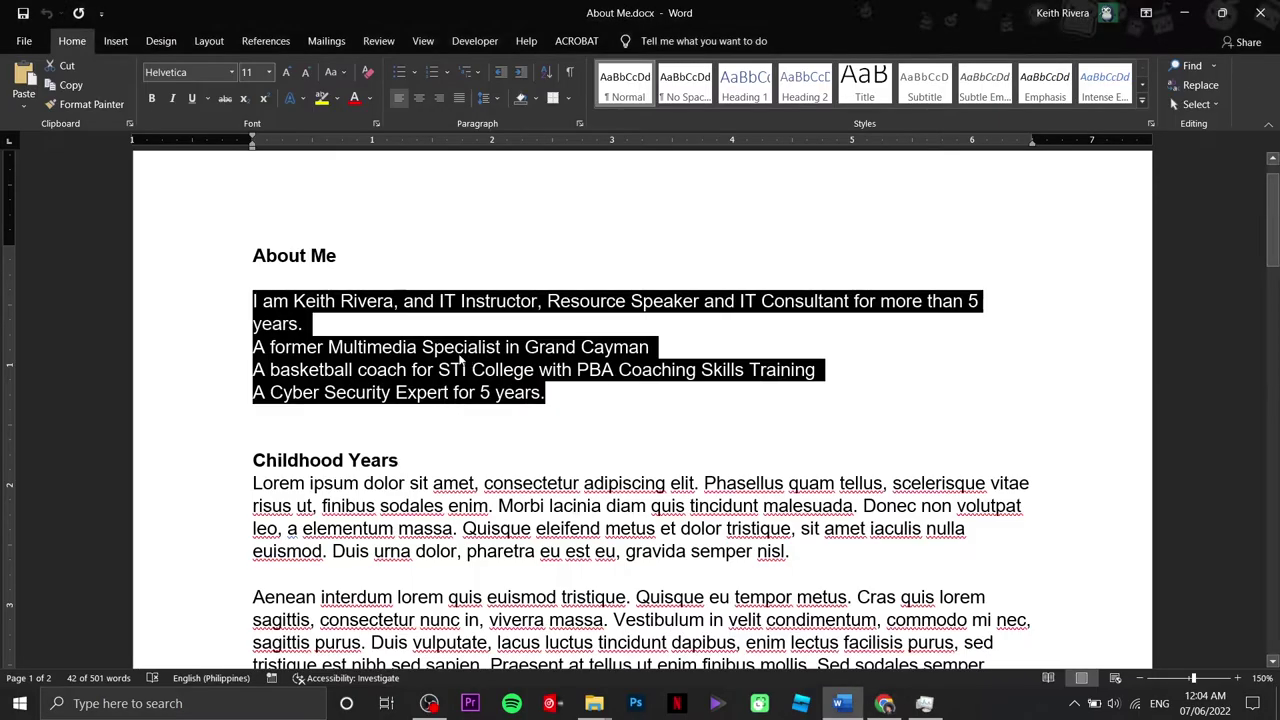
pyautogui.moveTo(404, 468); pyautogui.dragTo(252, 463)
pyautogui.hotkey('alt', 'Tab')
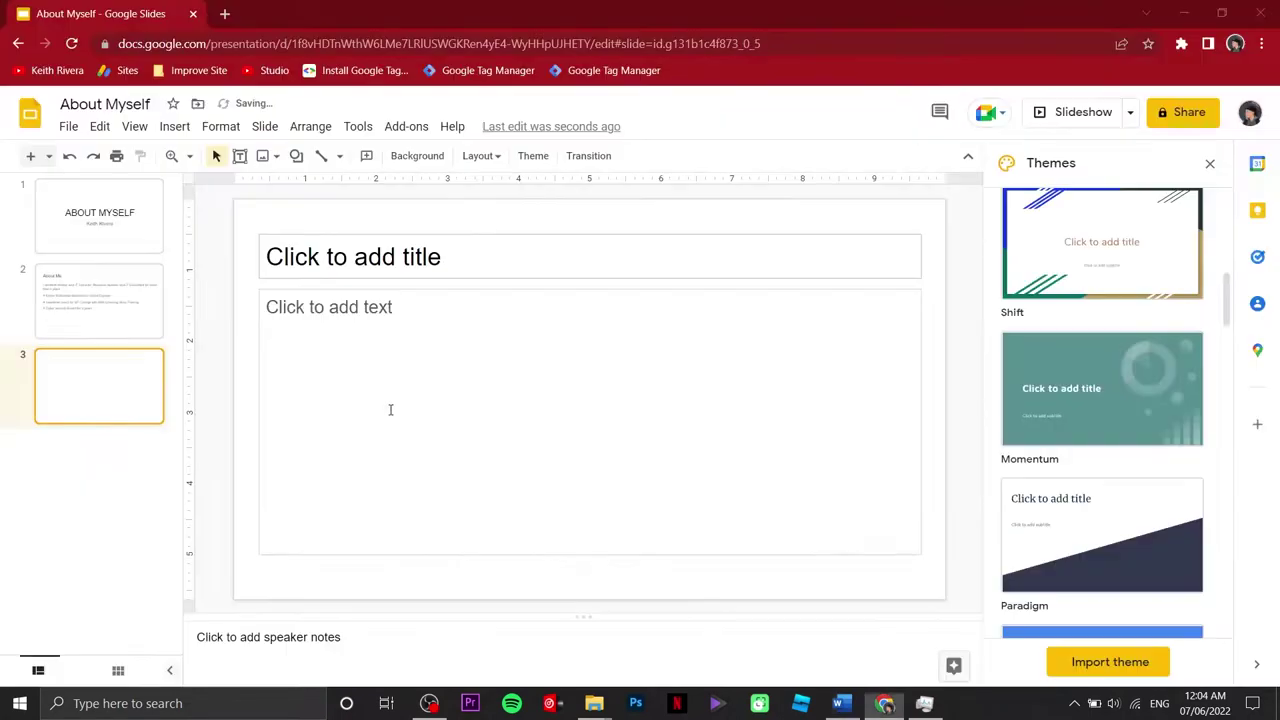
pyautogui.click(363, 263)
pyautogui.rightClick(414, 263)
pyautogui.click(457, 317)
# Step: Paste the first Lorem ipsum paragraph from Word unformatted into slide 3's body
pyautogui.click(411, 343)
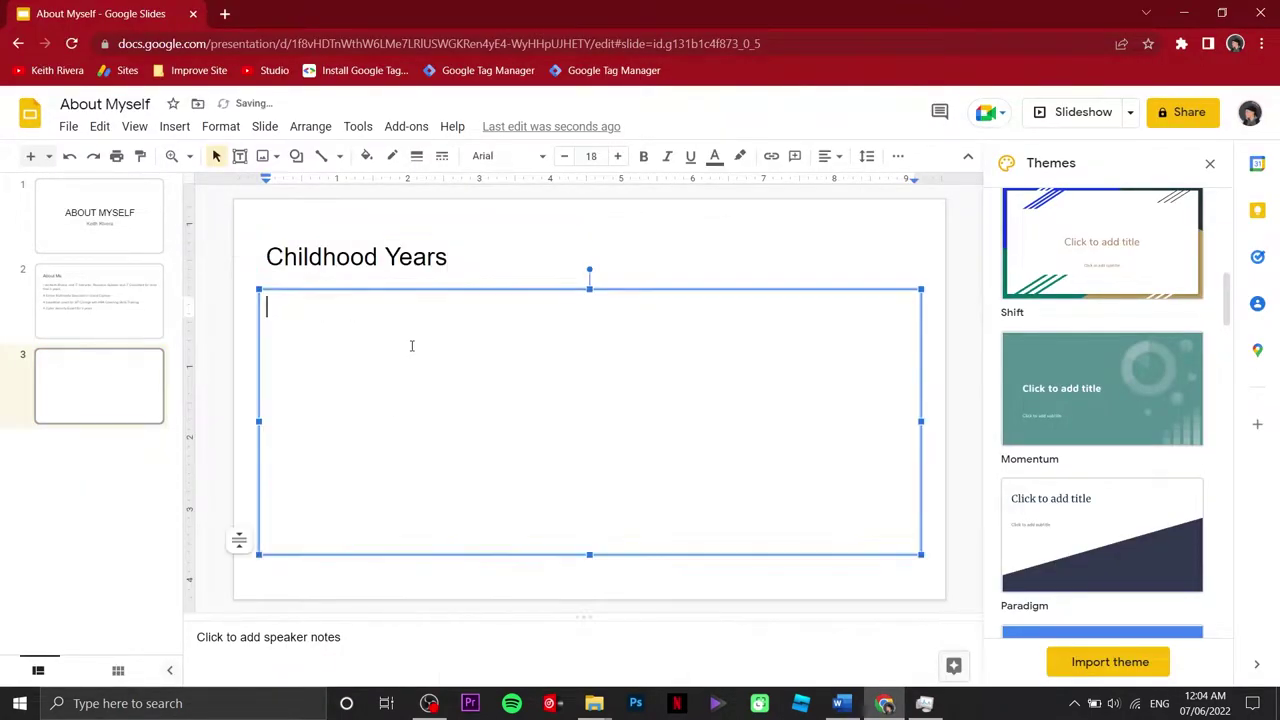
pyautogui.hotkey('alt', 'Tab')
pyautogui.scroll(-3, 362, 523)
pyautogui.moveTo(252, 284); pyautogui.dragTo(792, 357)
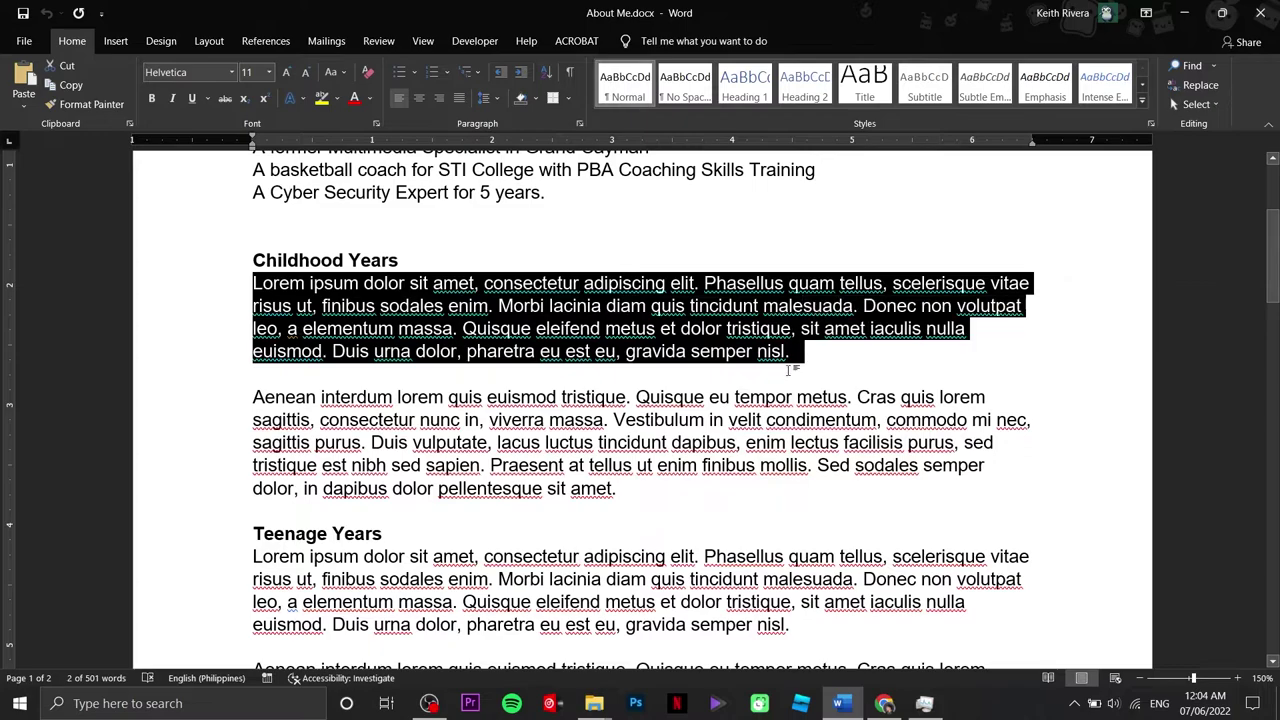
pyautogui.hotkey('alt', 'Tab')
pyautogui.rightClick(424, 430)
pyautogui.click(534, 323)
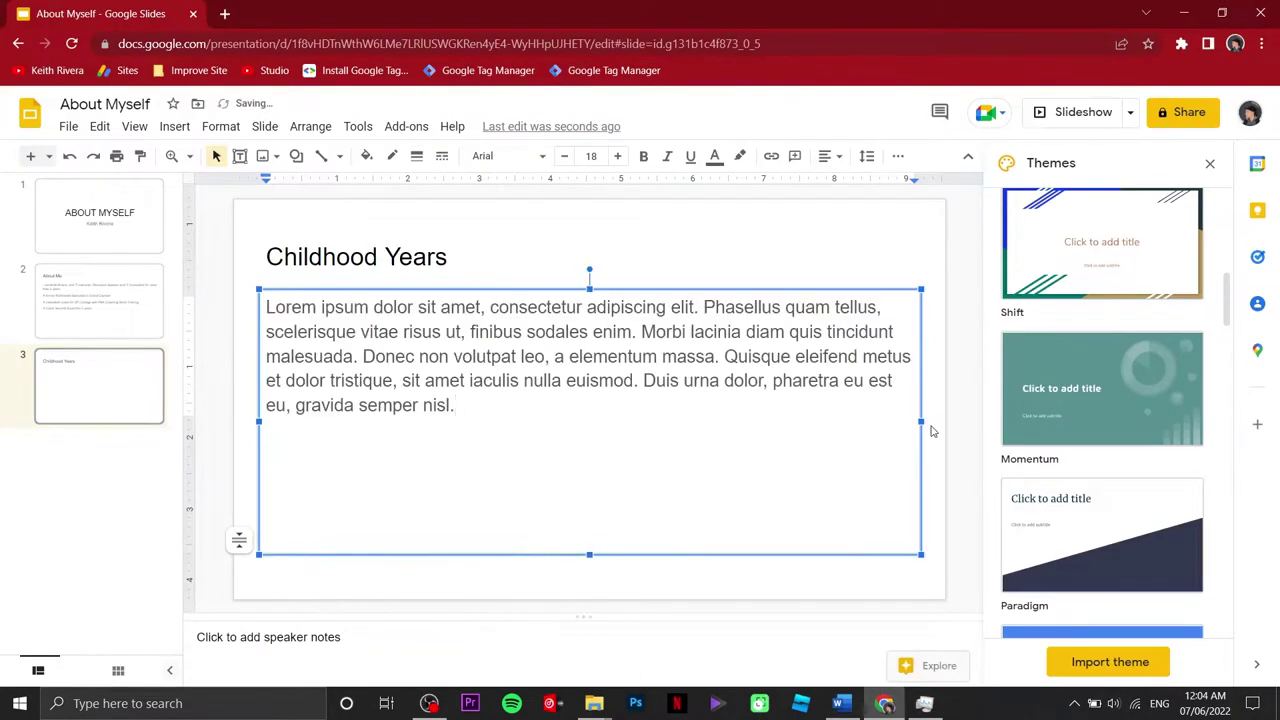
pyautogui.moveTo(920, 422); pyautogui.dragTo(590, 452)
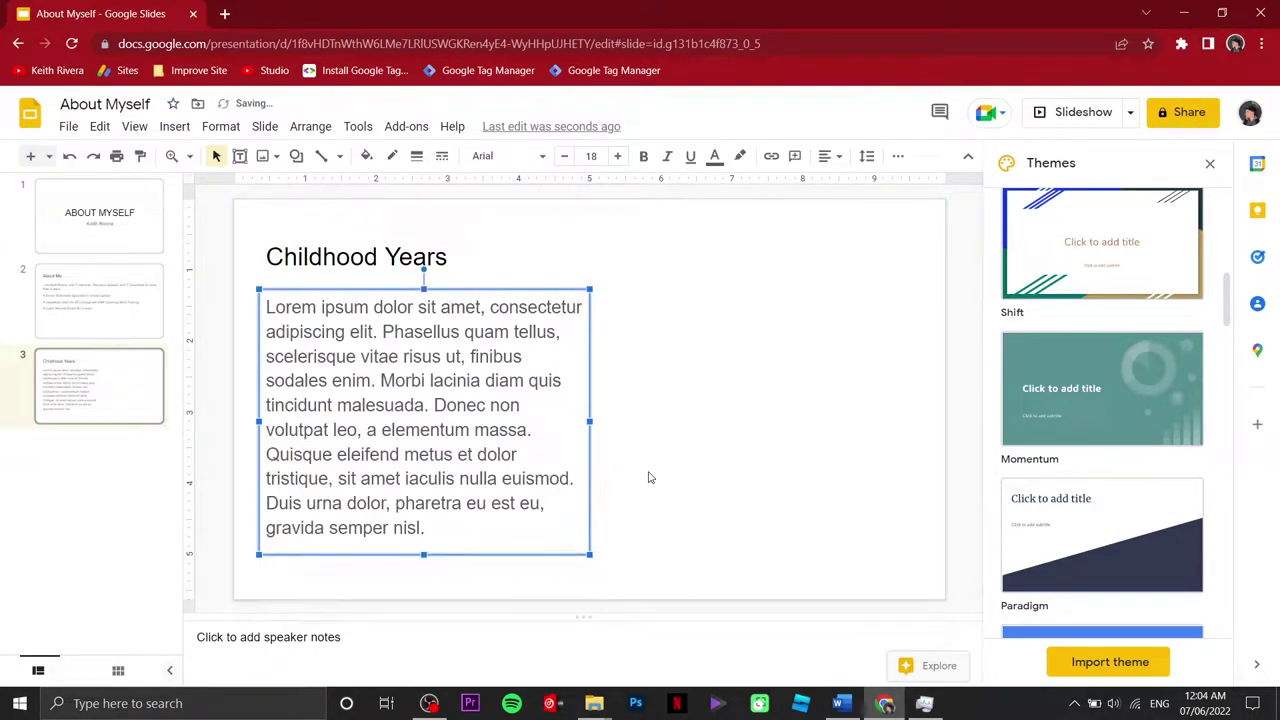
pyautogui.hotkey('ctrl', 'z')
pyautogui.click(63, 482)
pyautogui.click(83, 404)
pyautogui.rightClick(81, 401)
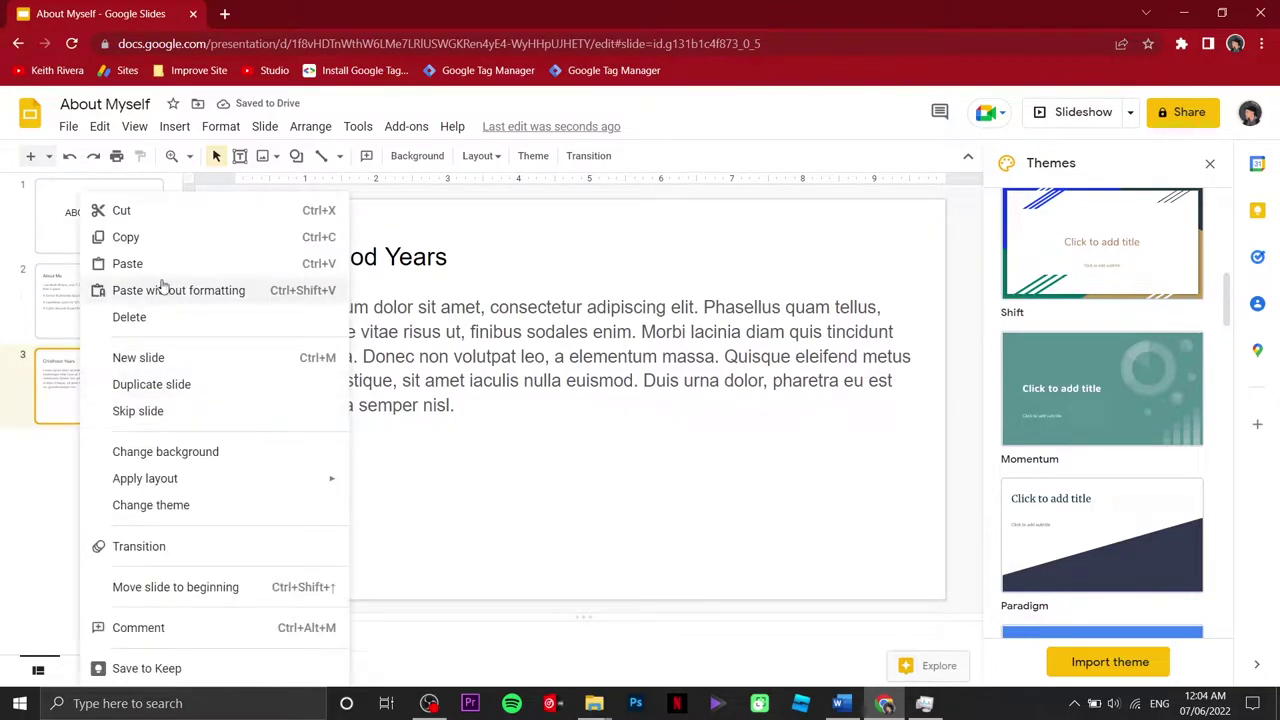
# Step: Duplicate the Childhood Years slide and retitle the copy 'Teenage Years'
pyautogui.click(198, 384)
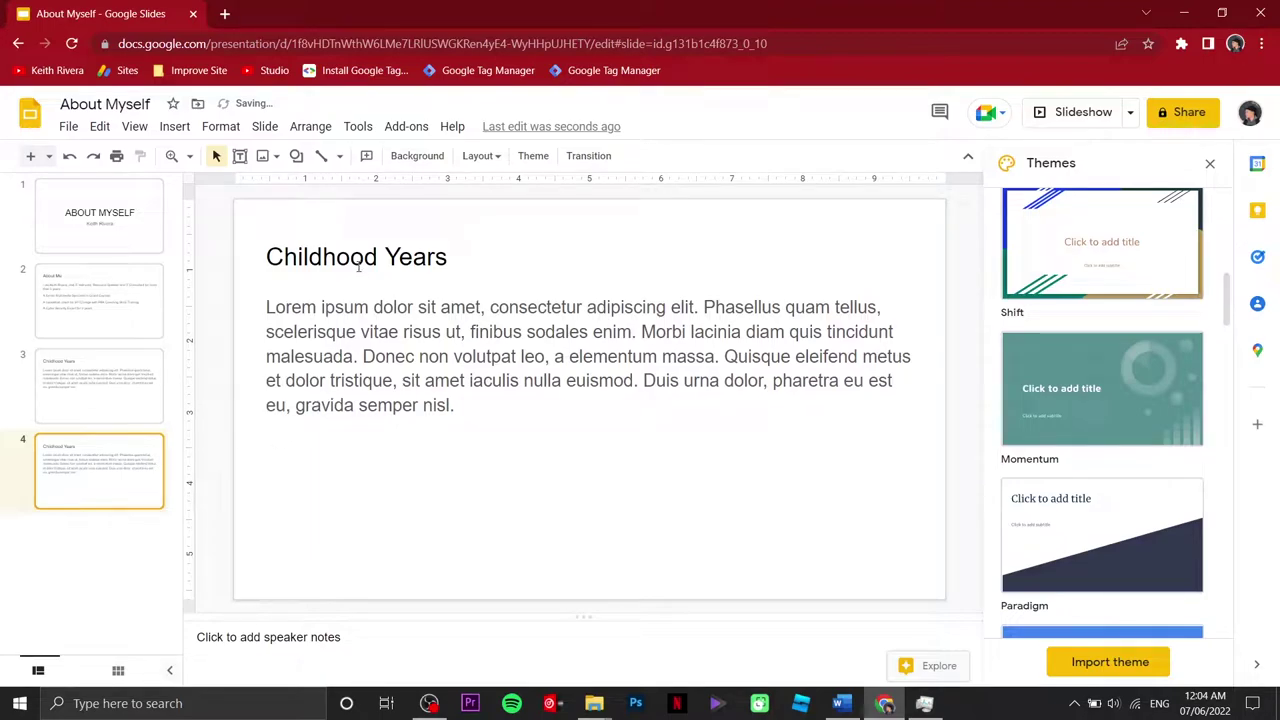
pyautogui.doubleClick(352, 258)
pyautogui.write('Hi')
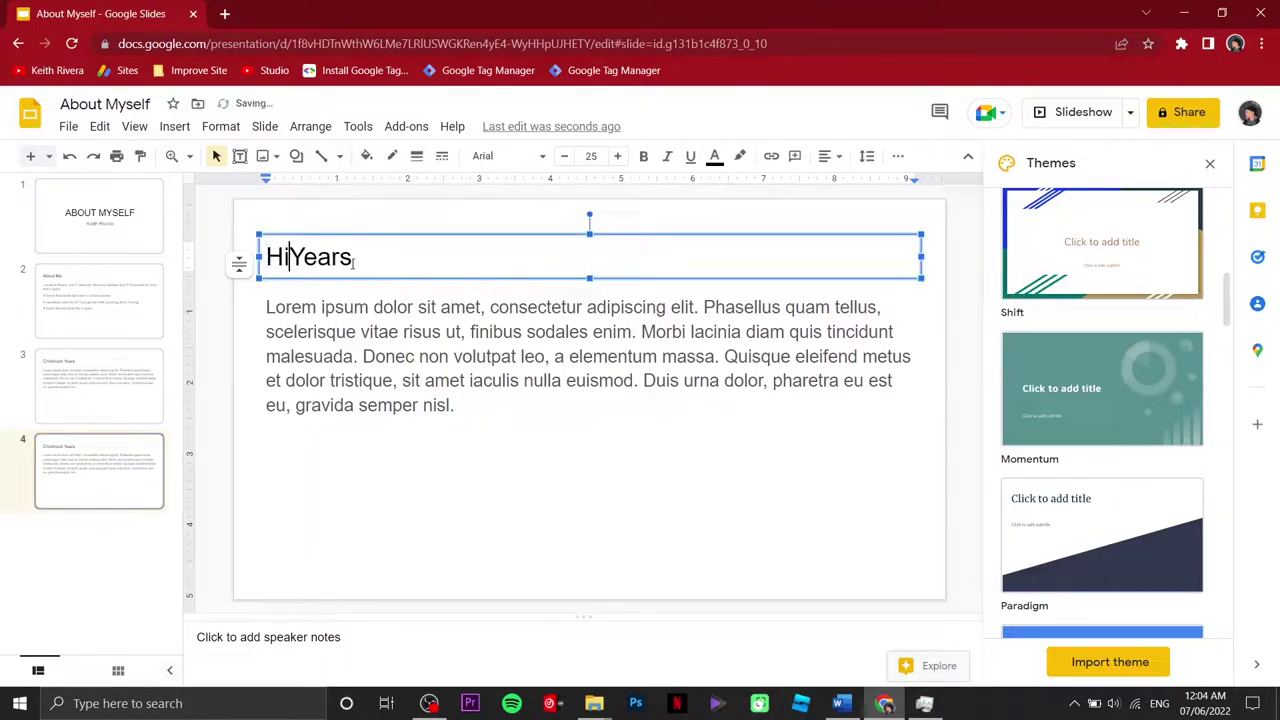
pyautogui.press('BackSpace')
pyautogui.press('BackSpace')
pyautogui.write('Teenage')
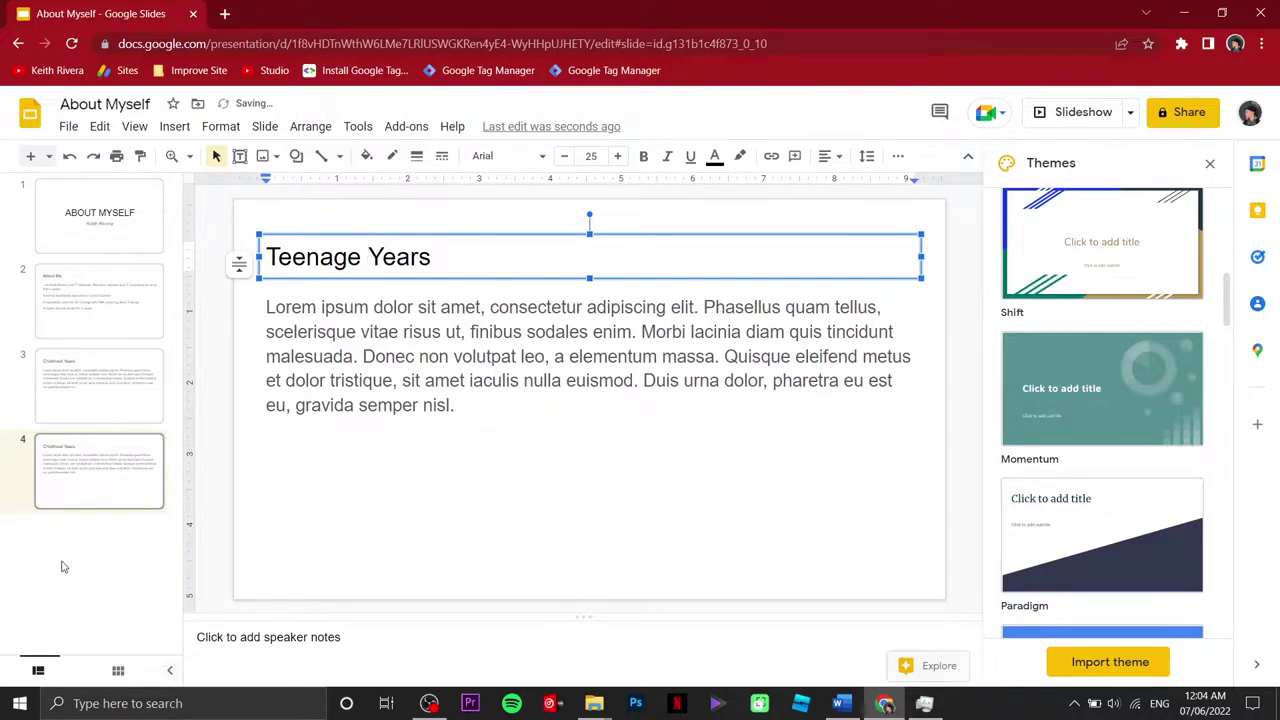
# Step: Duplicate the Teenage Years slide and retitle the copy 'Present'
pyautogui.rightClick(70, 504)
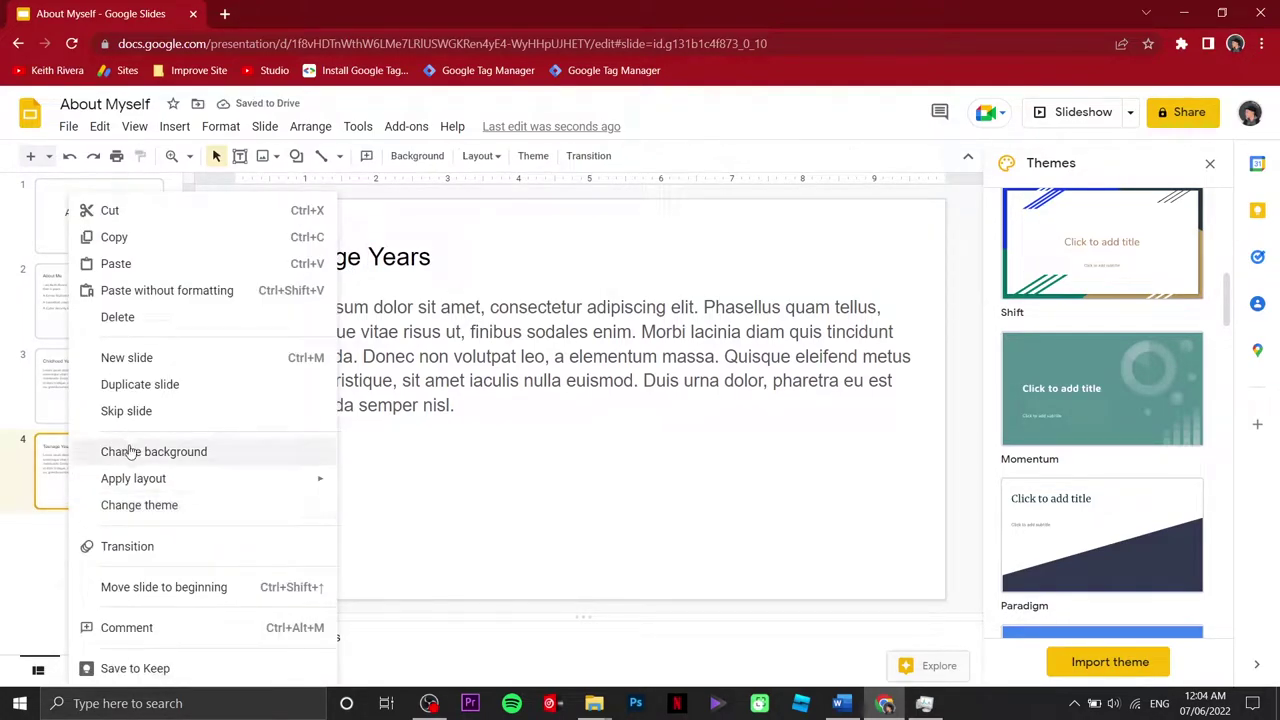
pyautogui.click(140, 385)
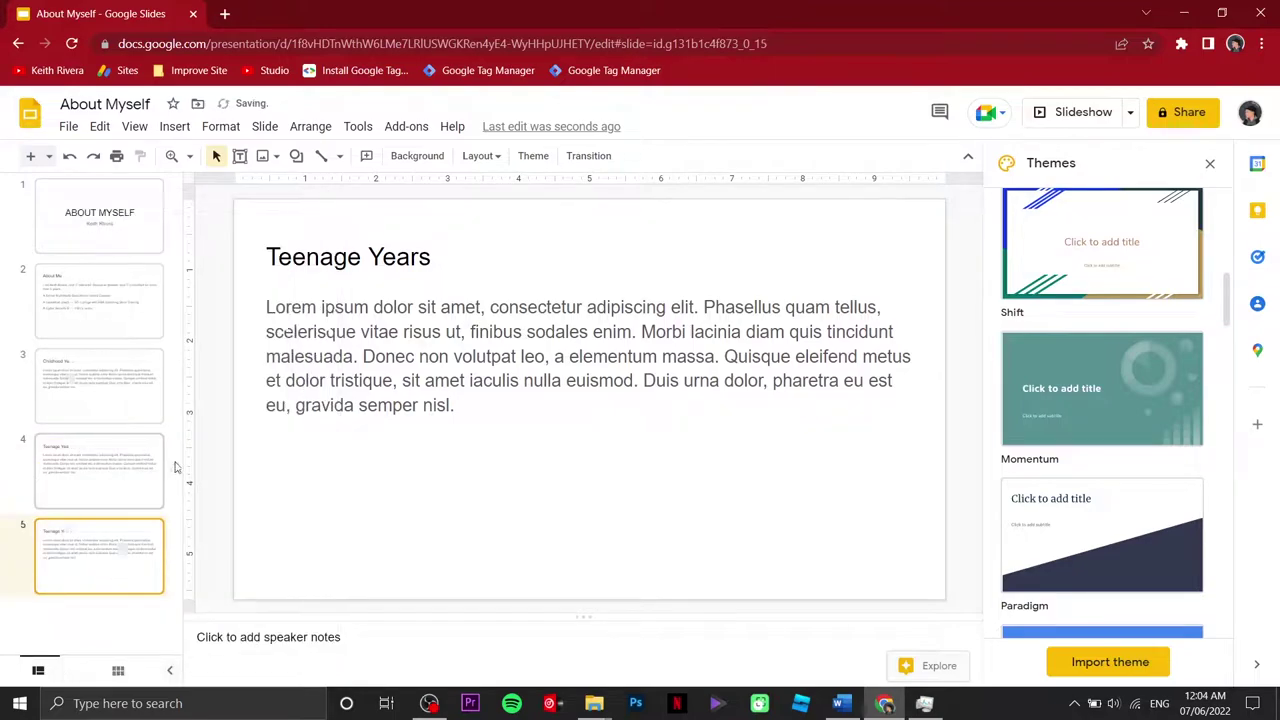
pyautogui.doubleClick(335, 255)
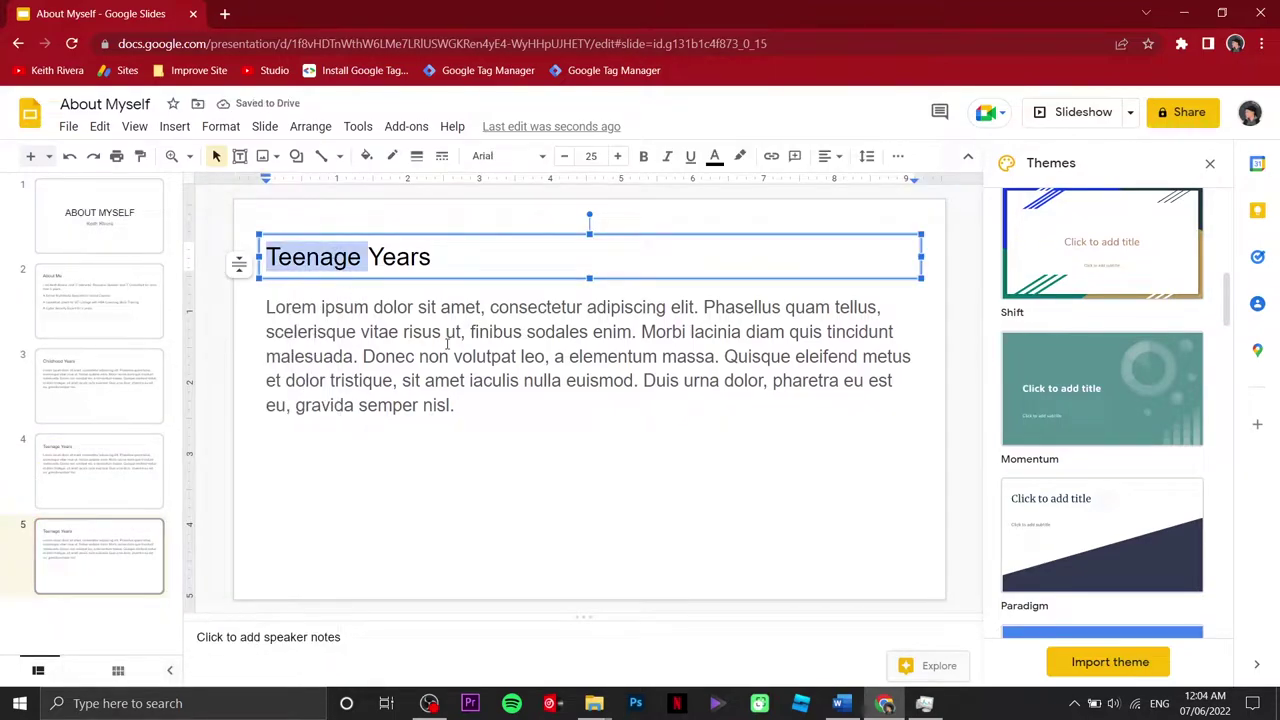
pyautogui.write('Present')
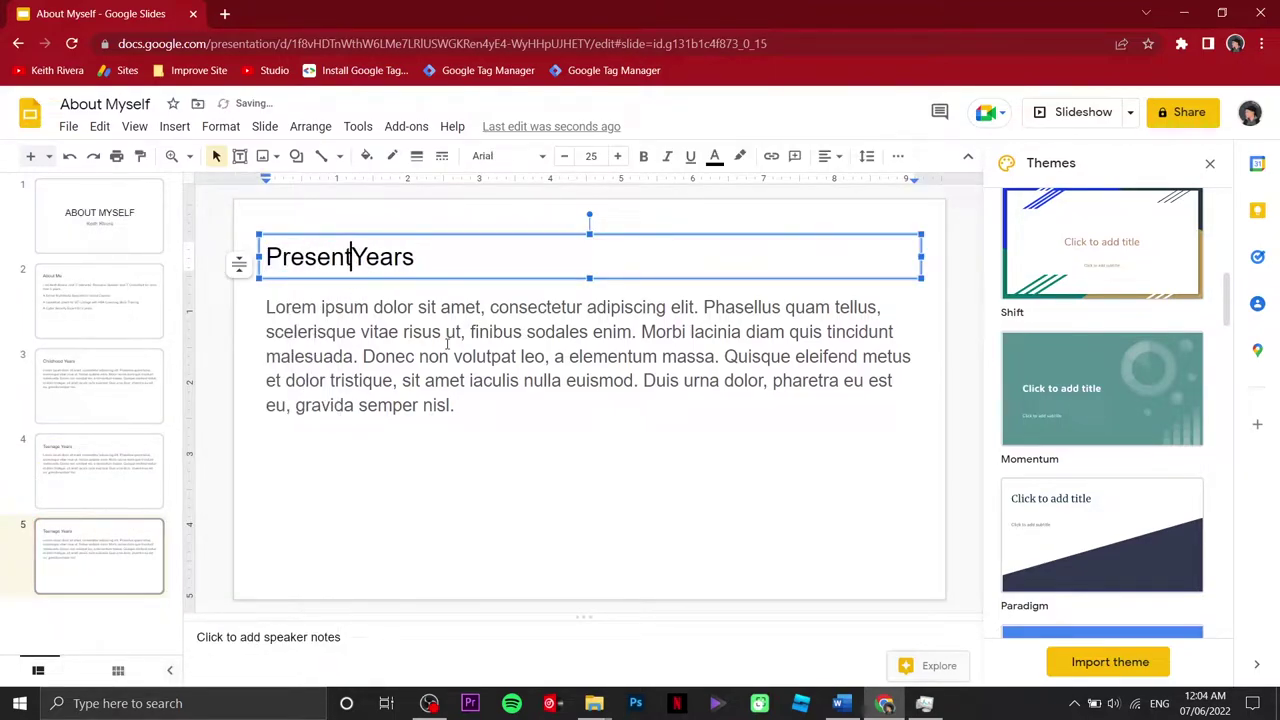
pyautogui.hotkey('shift', 'Right')
pyautogui.hotkey('shift', 'Right')
pyautogui.hotkey('shift', 'Right')
pyautogui.hotkey('shift', 'Right')
pyautogui.hotkey('shift', 'Right')
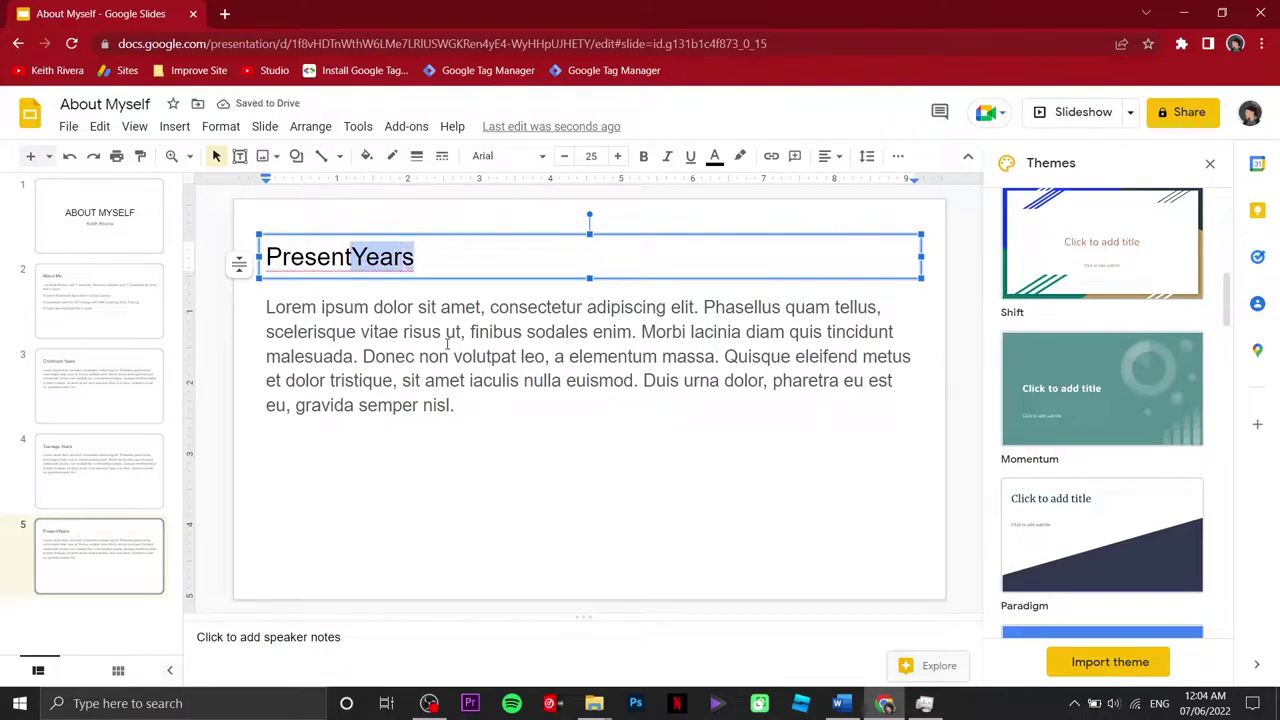
pyautogui.press('Delete')
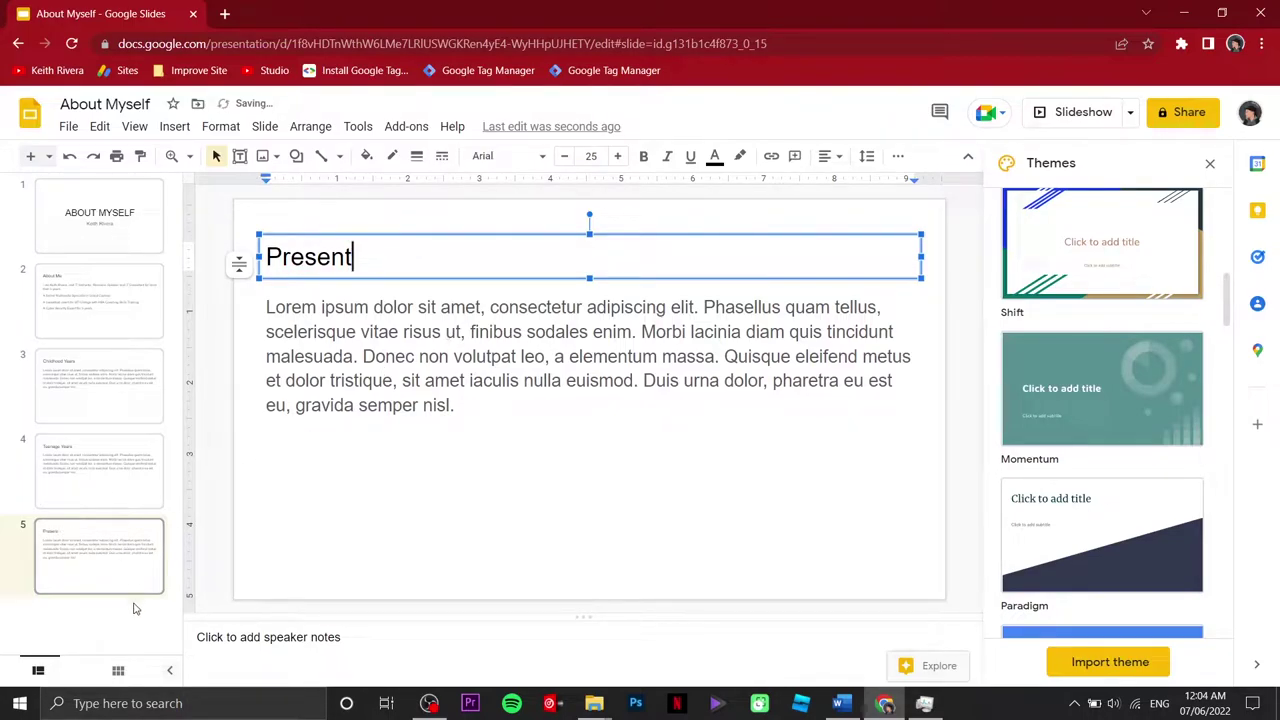
pyautogui.click(129, 609)
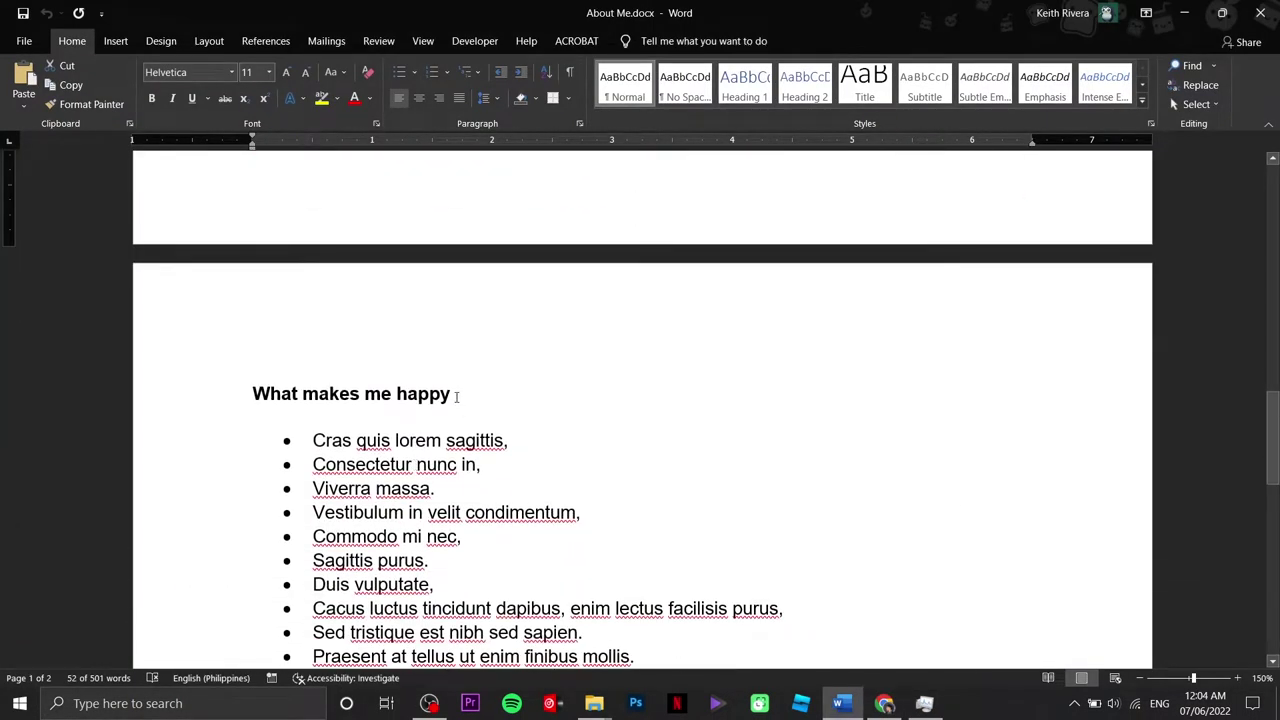
# Step: Add slide 6 titled 'What makes me happy', pasted from the Word document
pyautogui.moveTo(456, 397); pyautogui.dragTo(236, 396)
pyautogui.hotkey('ctrl', 'c')
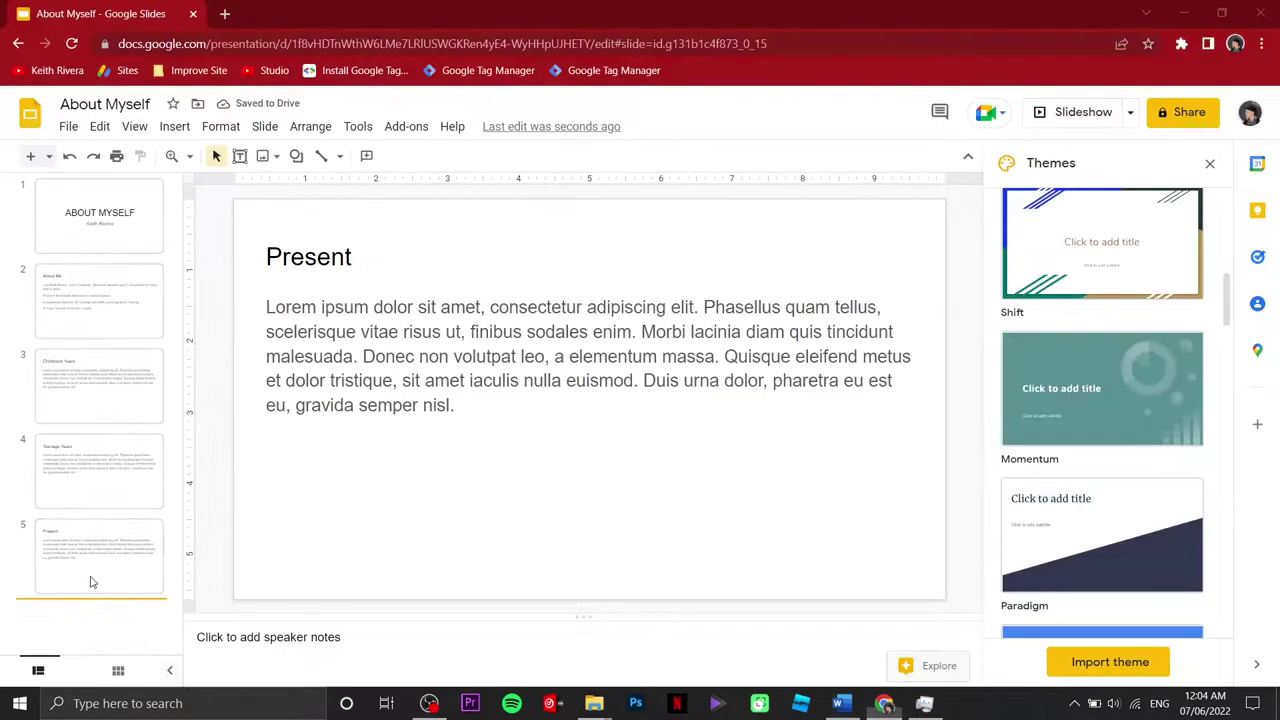
pyautogui.rightClick(79, 616)
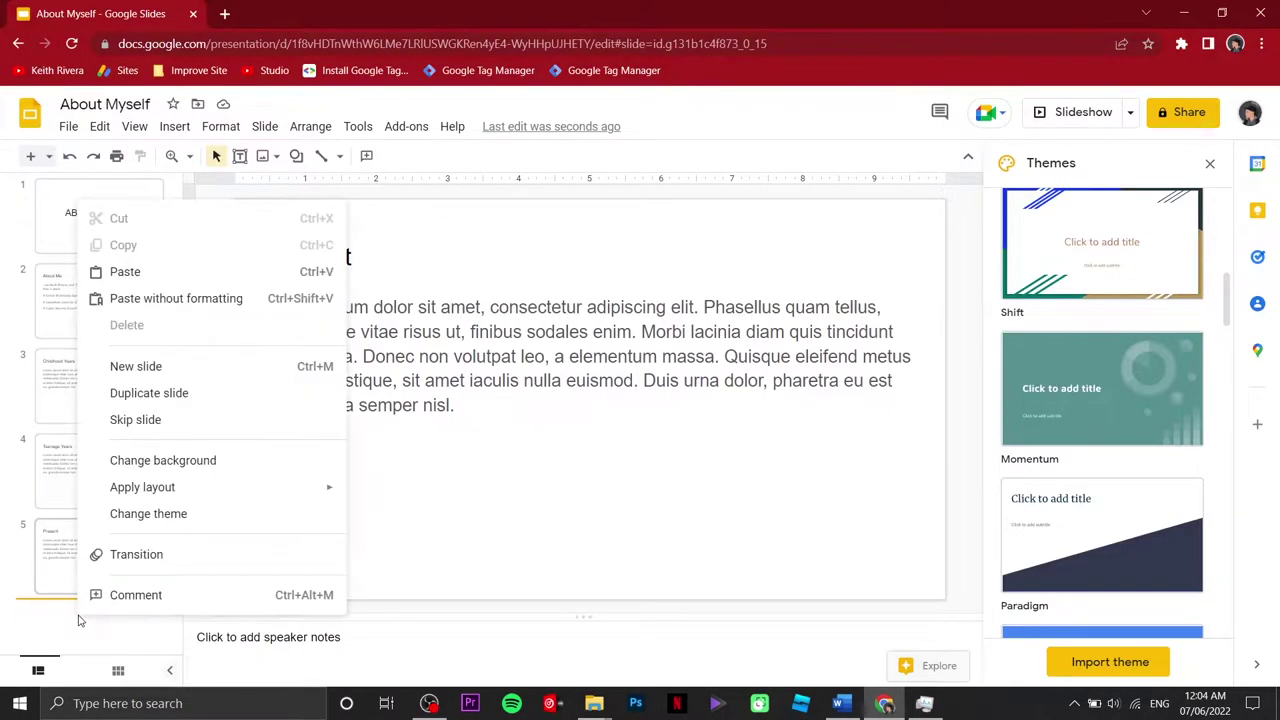
pyautogui.click(178, 369)
pyautogui.click(355, 258)
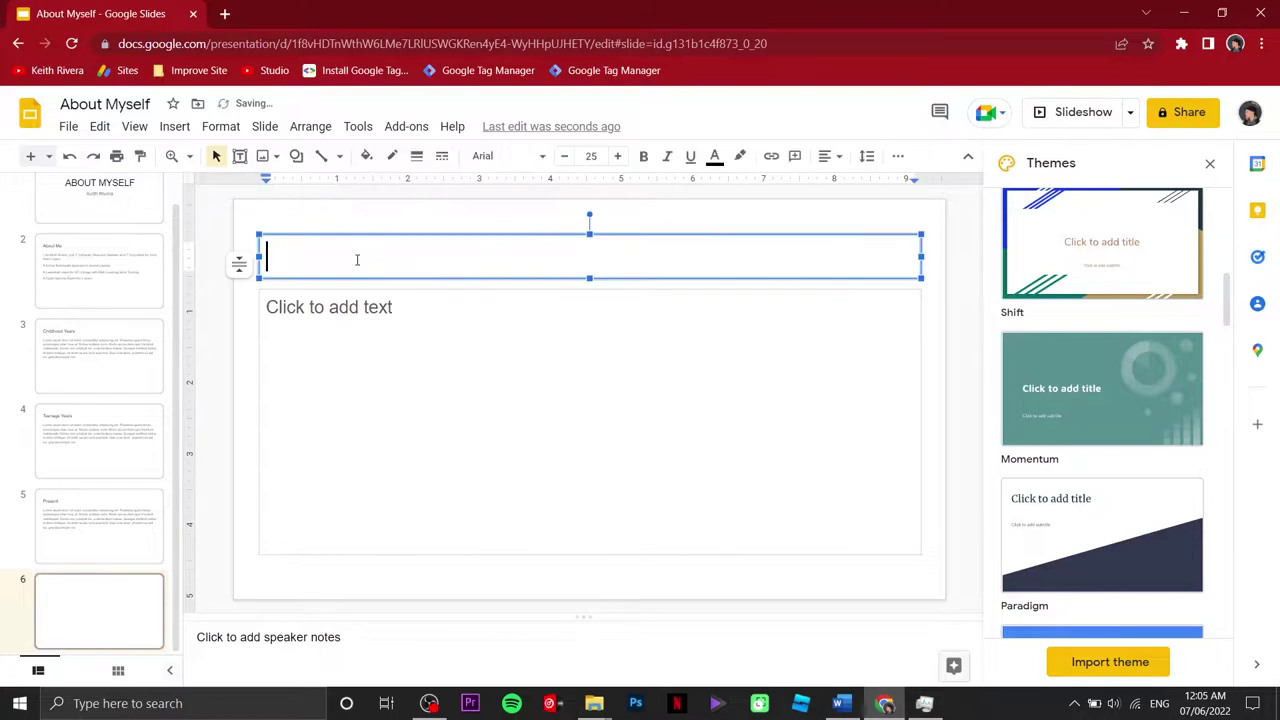
pyautogui.rightClick(357, 258)
pyautogui.click(408, 317)
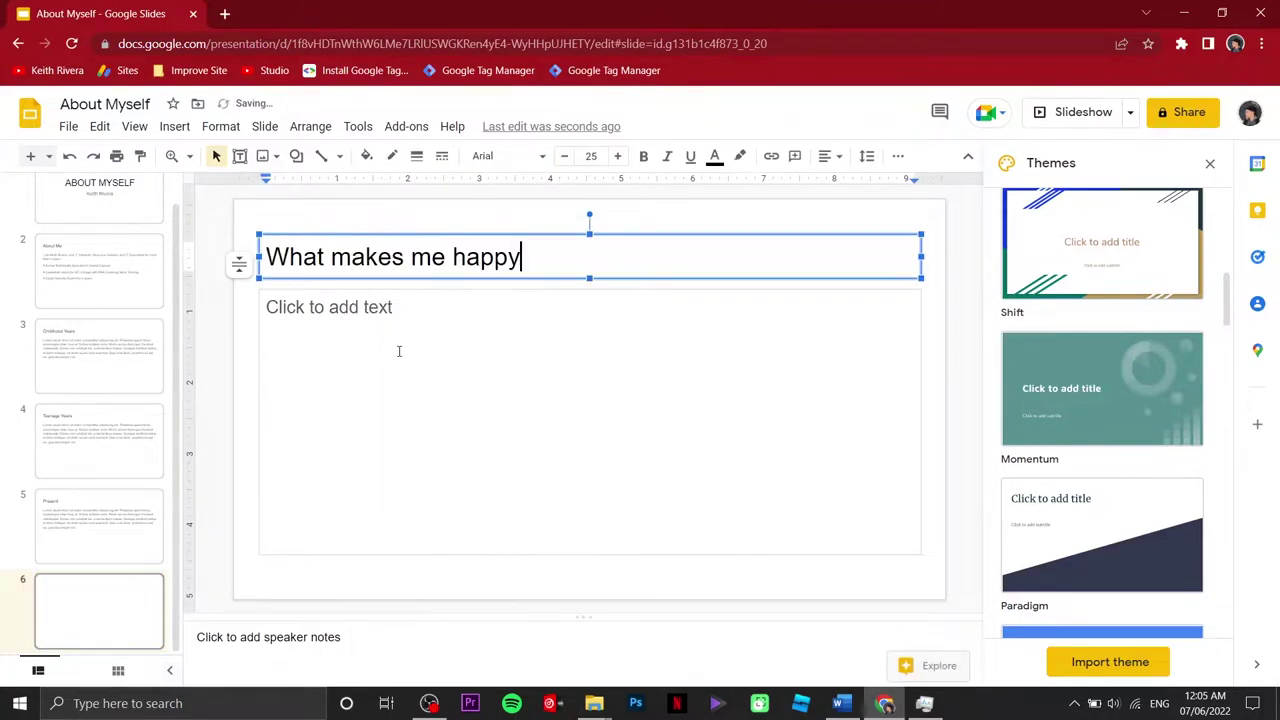
# Step: Copy the first six happy bullet lines from Word and paste them unformatted into slide 6's body
pyautogui.click(397, 348)
pyautogui.hotkey('alt', 'Tab')
pyautogui.scroll(-3, 410, 352)
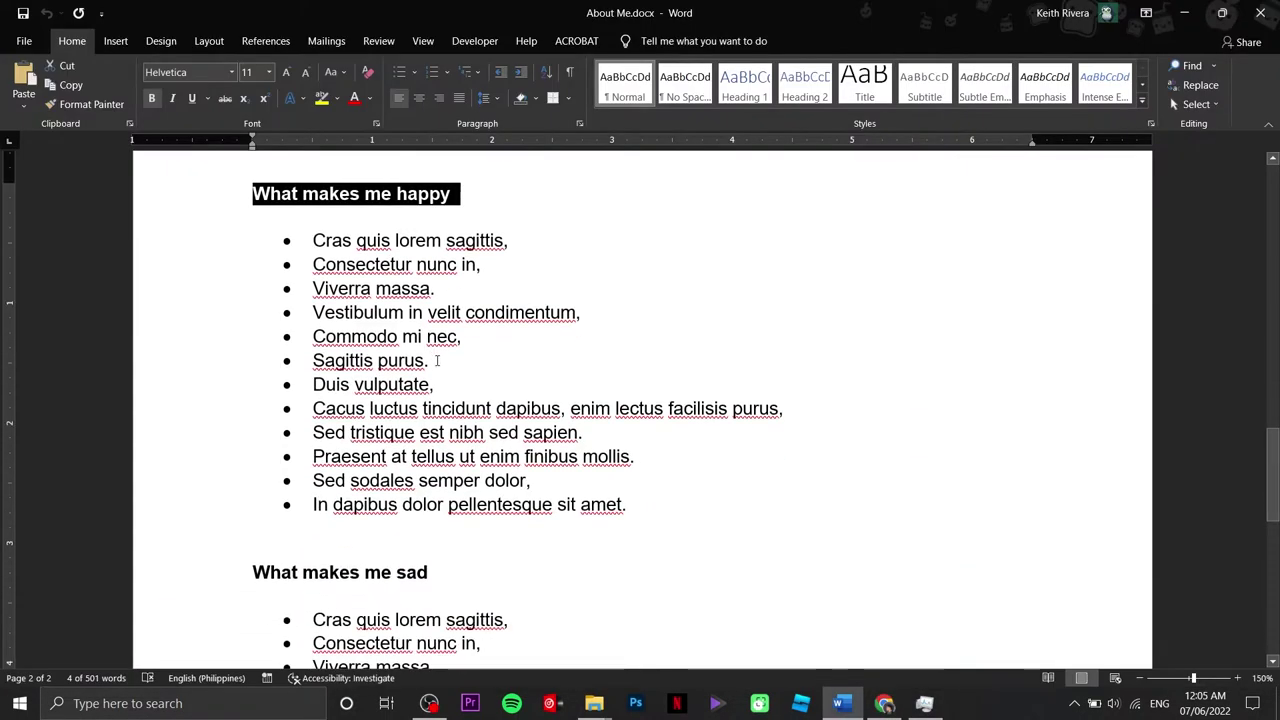
pyautogui.moveTo(437, 361); pyautogui.dragTo(312, 240)
pyautogui.hotkey('ctrl', 'c')
pyautogui.hotkey('alt', 'Tab')
pyautogui.rightClick(357, 371)
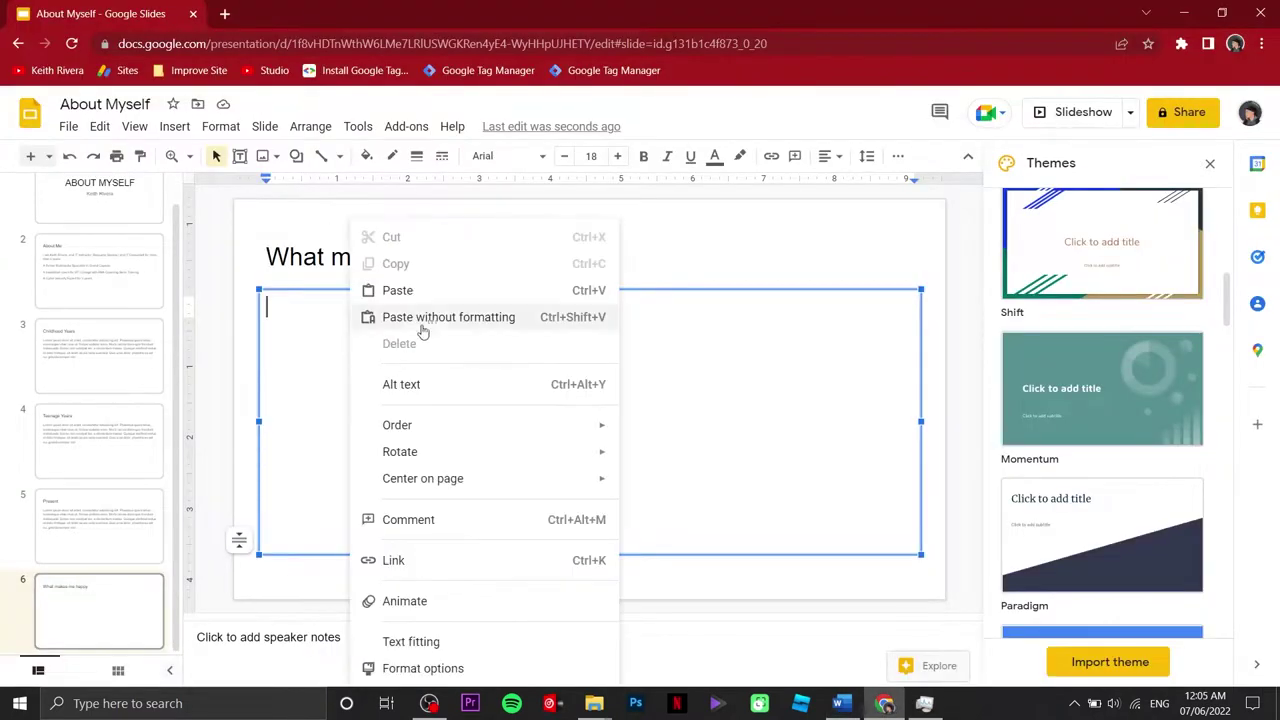
pyautogui.click(423, 318)
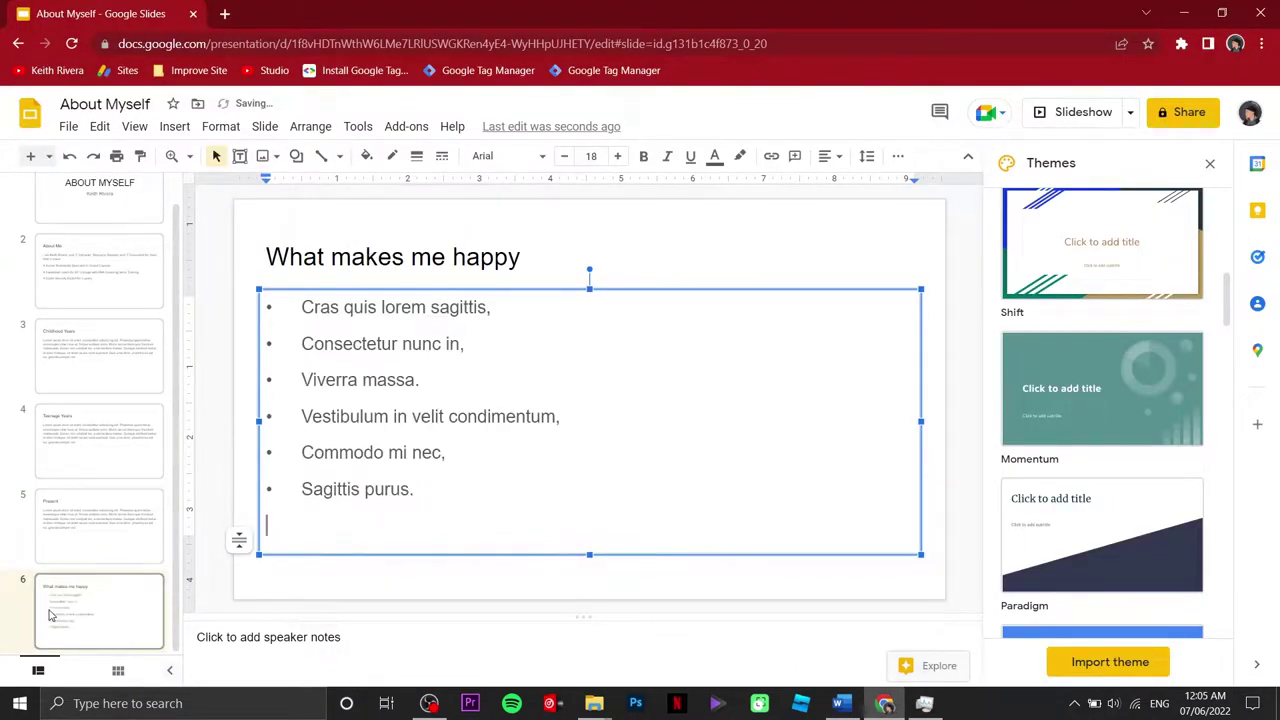
# Step: Duplicate slide 6 and change the copy's title to 'What makes me SAD'
pyautogui.rightClick(90, 617)
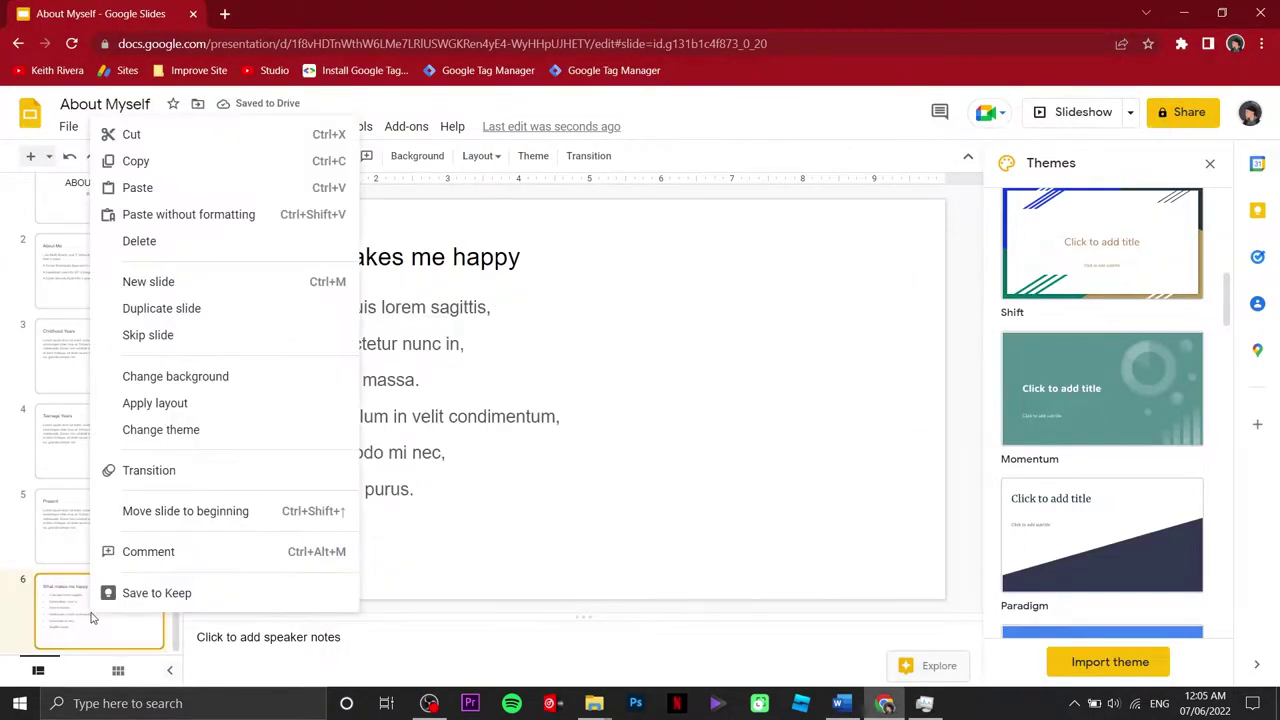
pyautogui.click(198, 318)
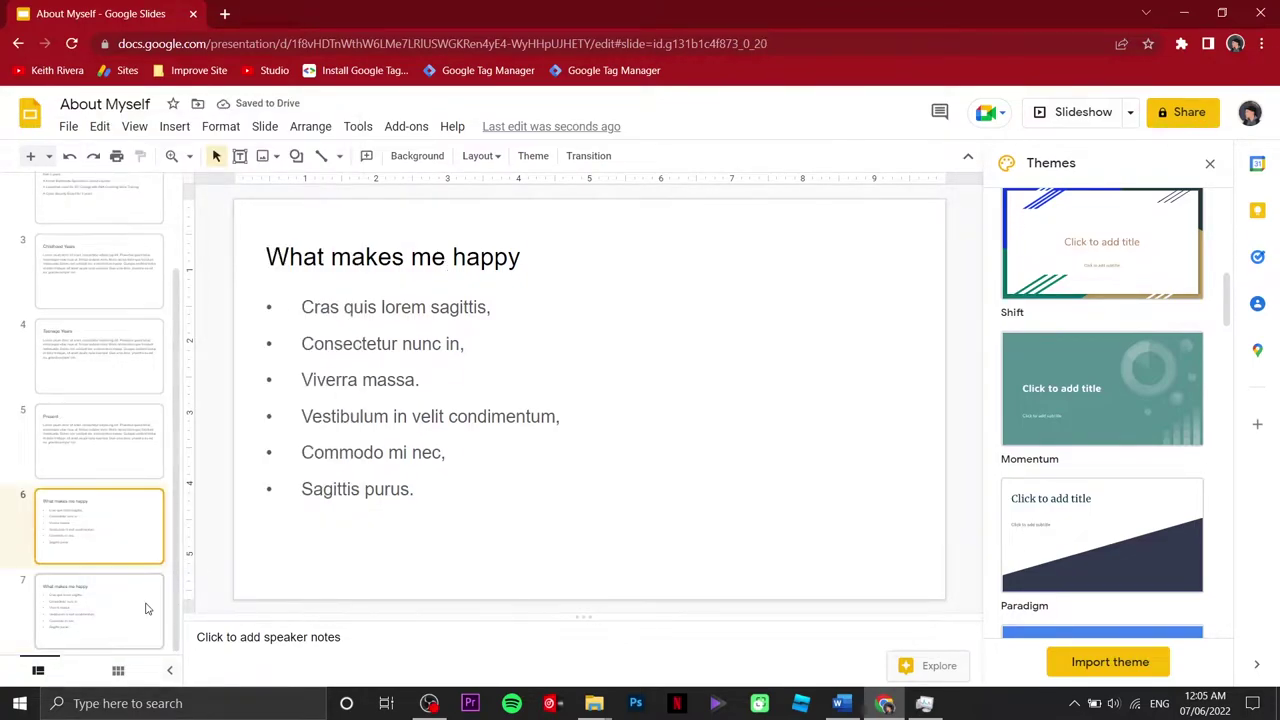
pyautogui.click(466, 257)
pyautogui.doubleClick(486, 257)
pyautogui.write('SAD')
# Step: Change slide 6's title to 'What makes me HAPPY' and return to the title slide
pyautogui.click(120, 557)
pyautogui.doubleClick(471, 262)
pyautogui.write('HAPPY')
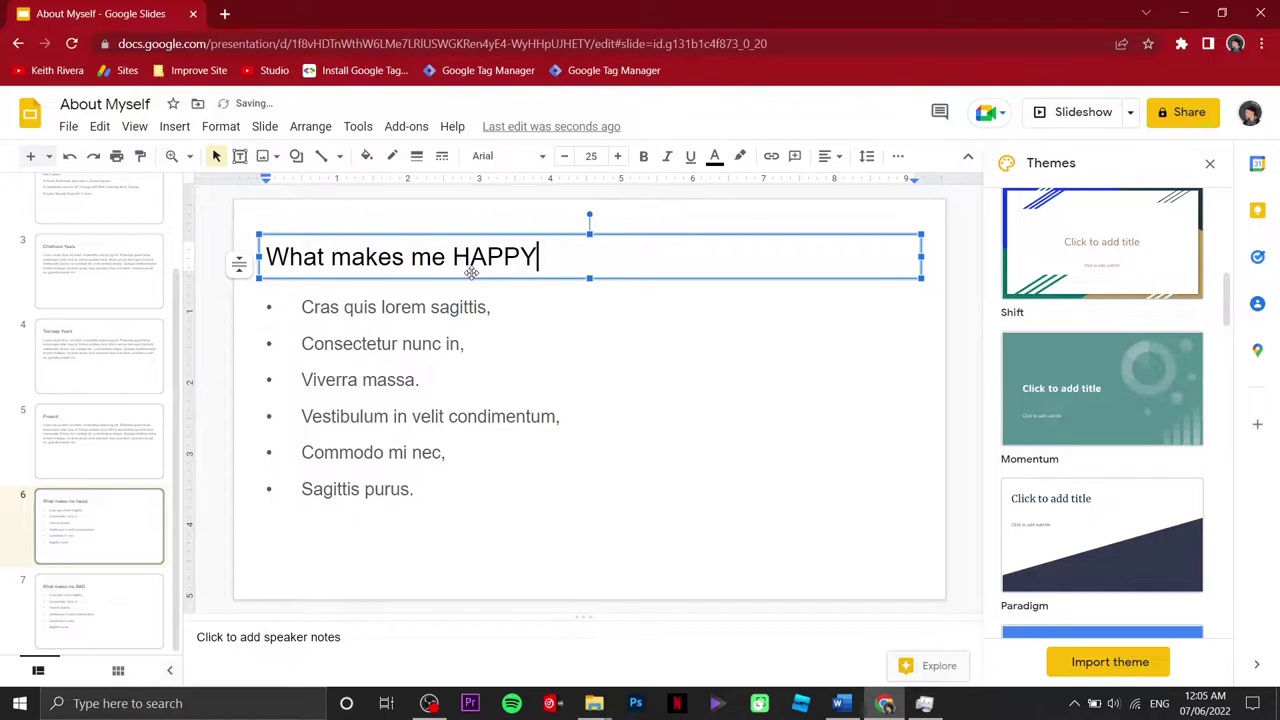
pyautogui.click(110, 600)
pyautogui.click(105, 547)
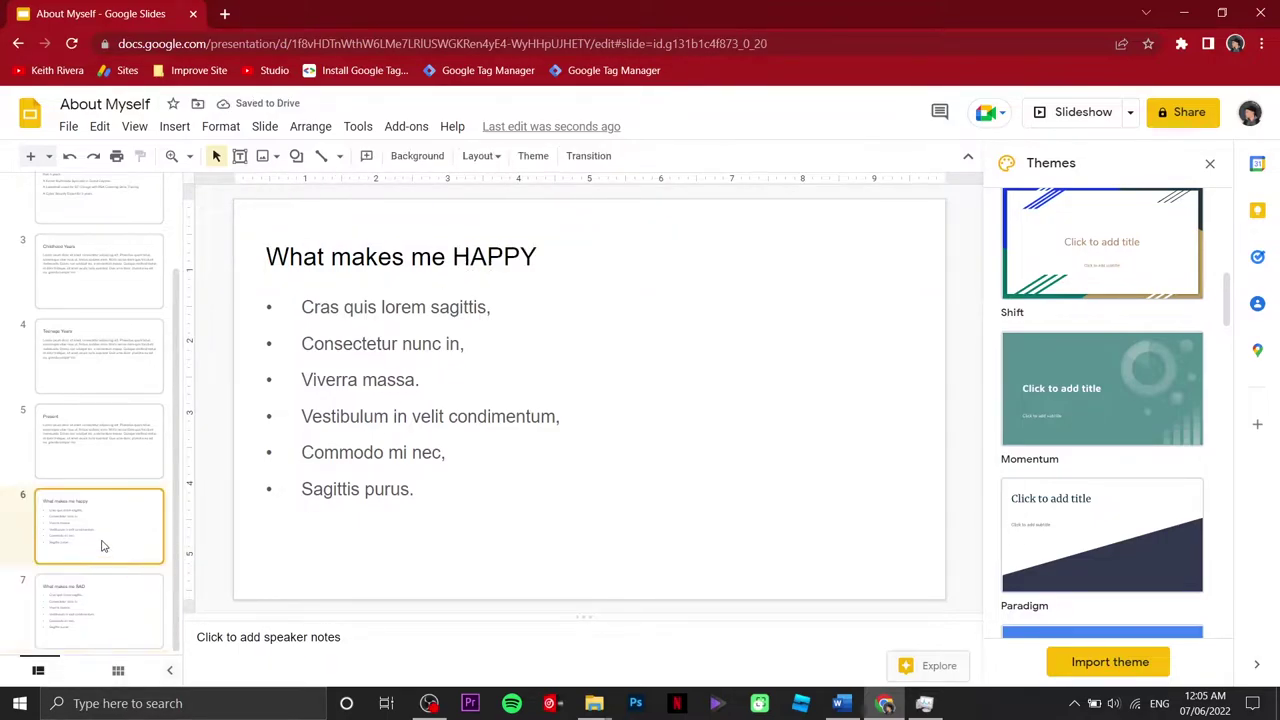
pyautogui.scroll(3, 115, 410)
pyautogui.click(114, 215)
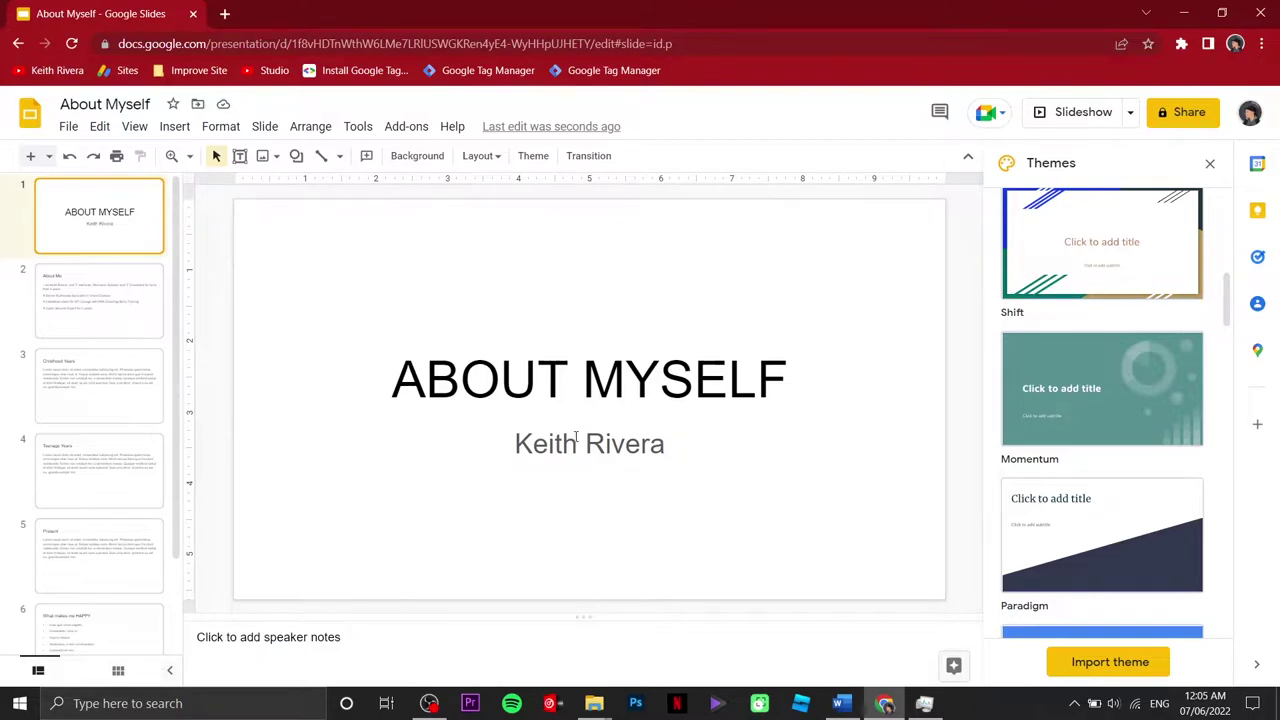
# Step: Set an orange background colour and add it to the theme so all slides turn orange
pyautogui.click(912, 234)
pyautogui.rightClick(912, 234)
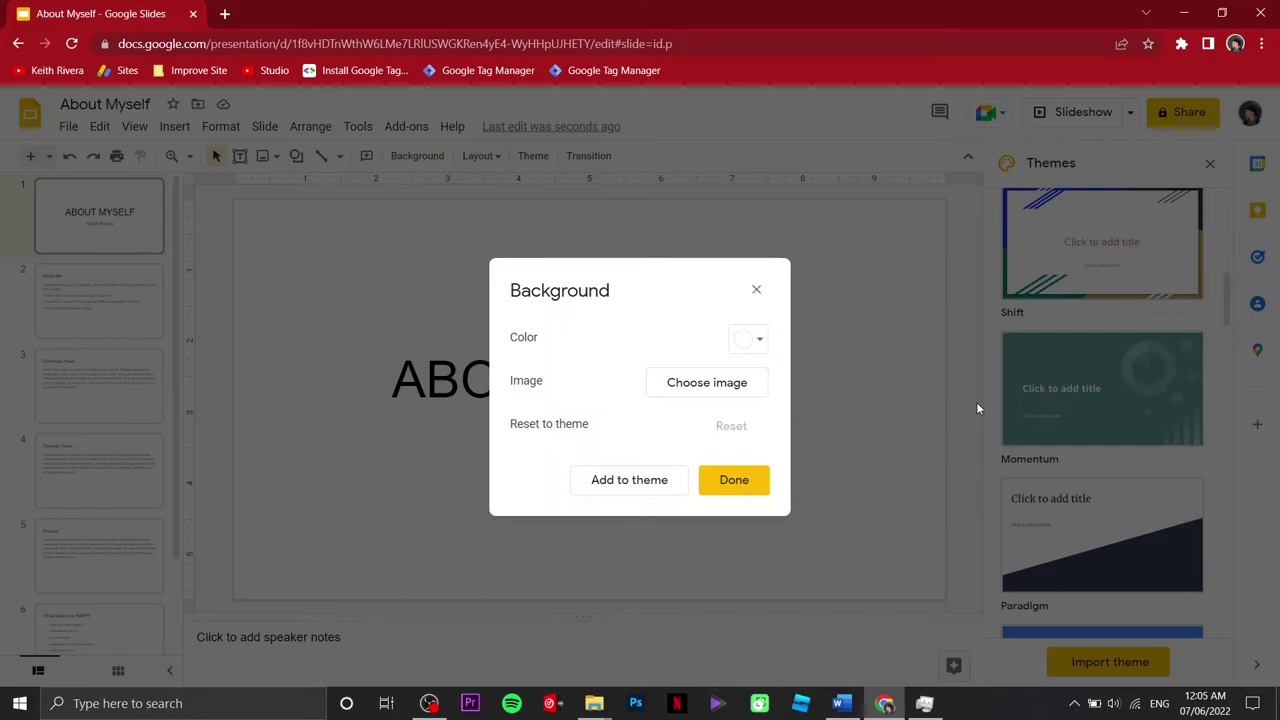
pyautogui.click(757, 342)
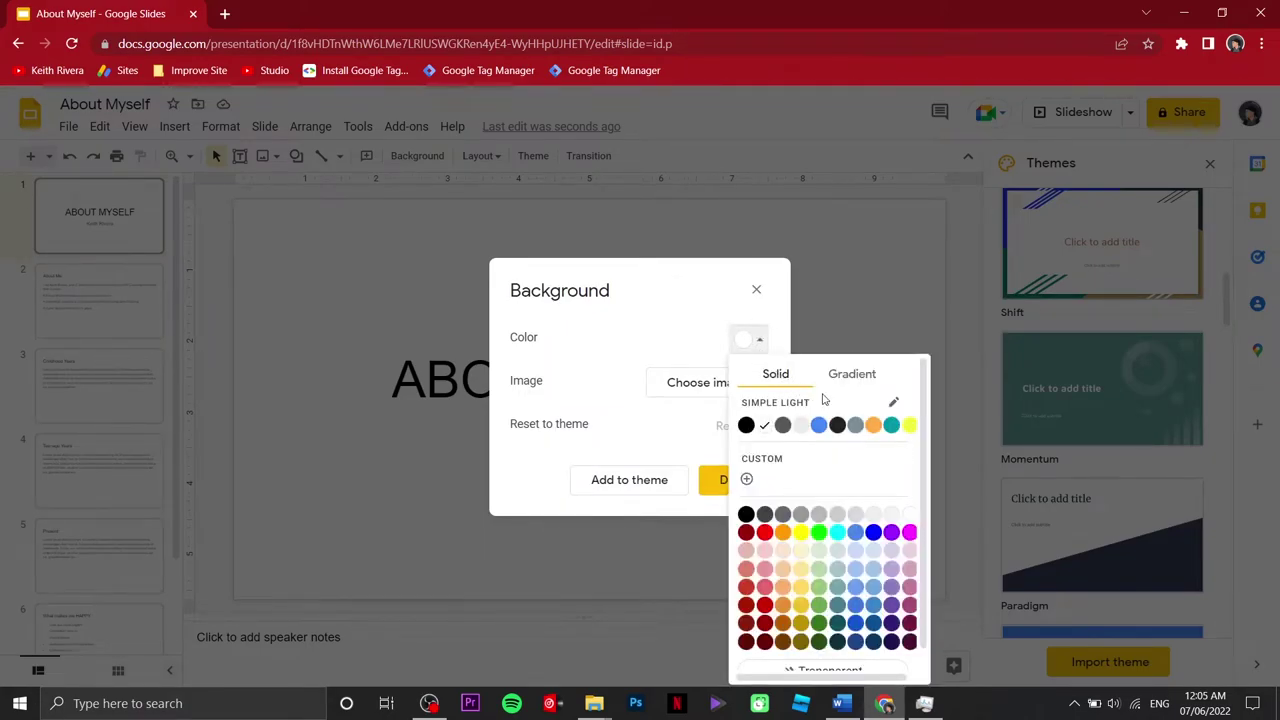
pyautogui.click(782, 533)
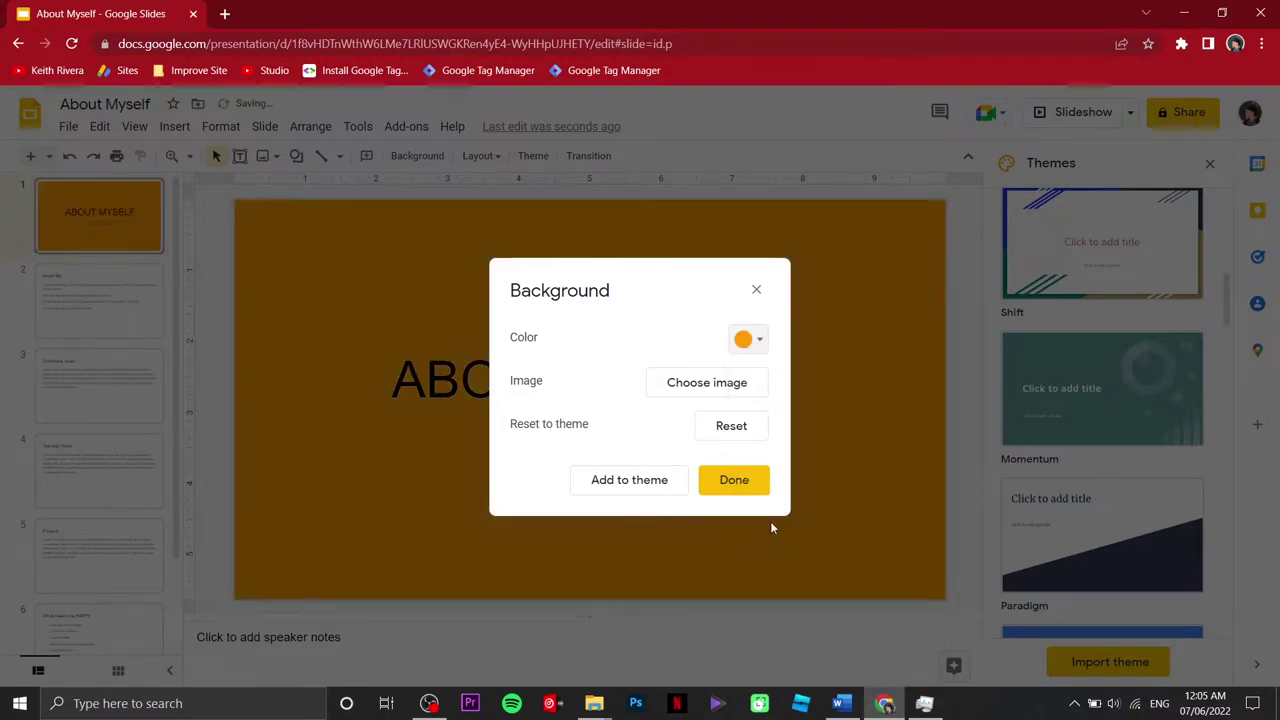
pyautogui.click(655, 483)
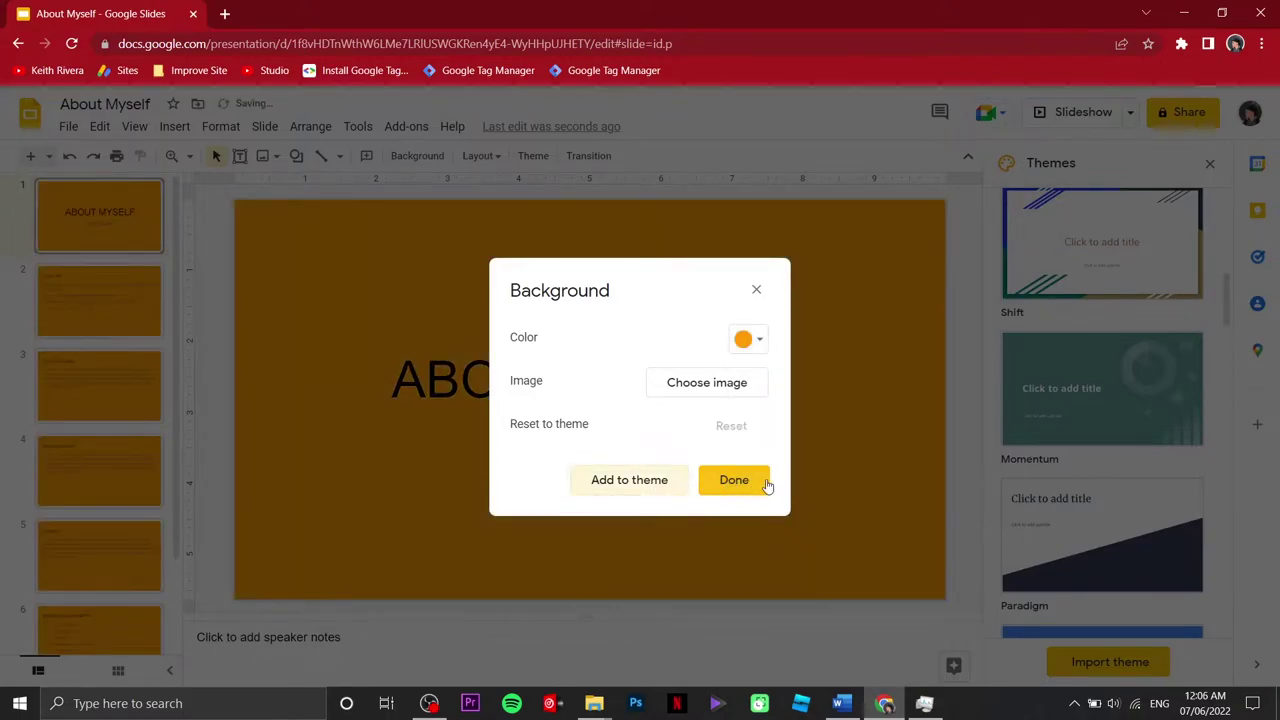
pyautogui.click(765, 481)
pyautogui.click(124, 293)
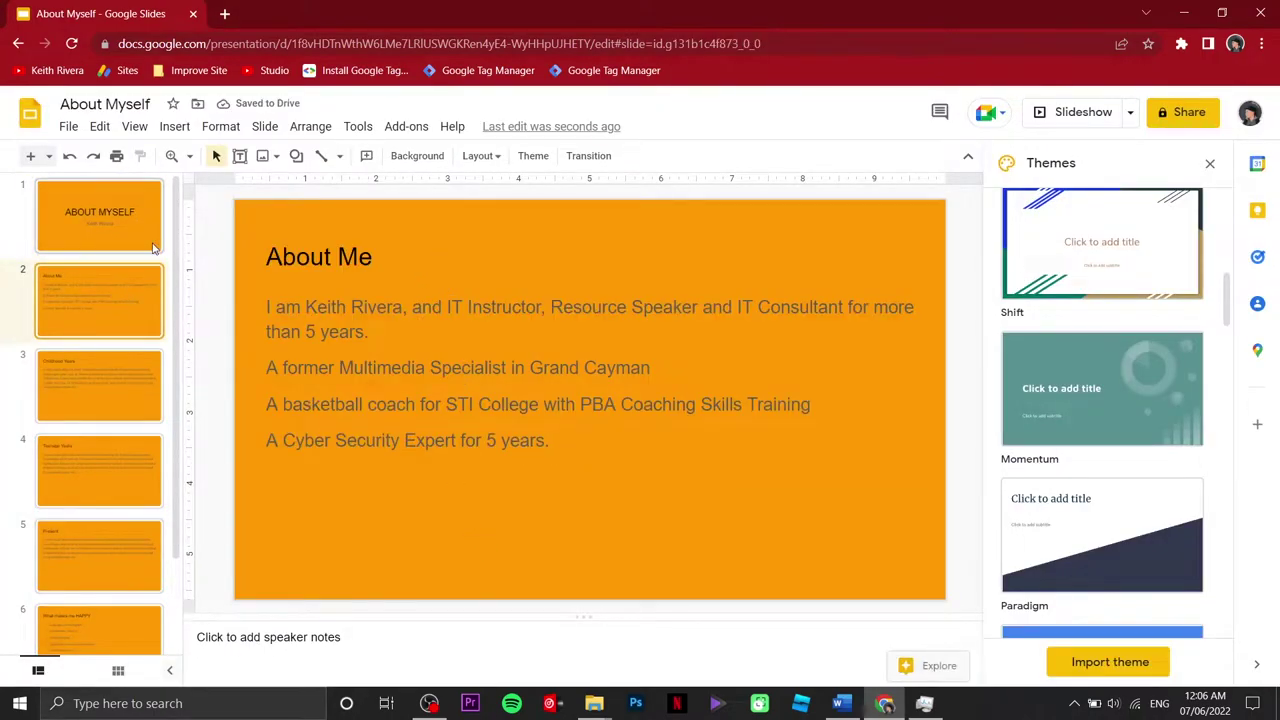
pyautogui.click(84, 246)
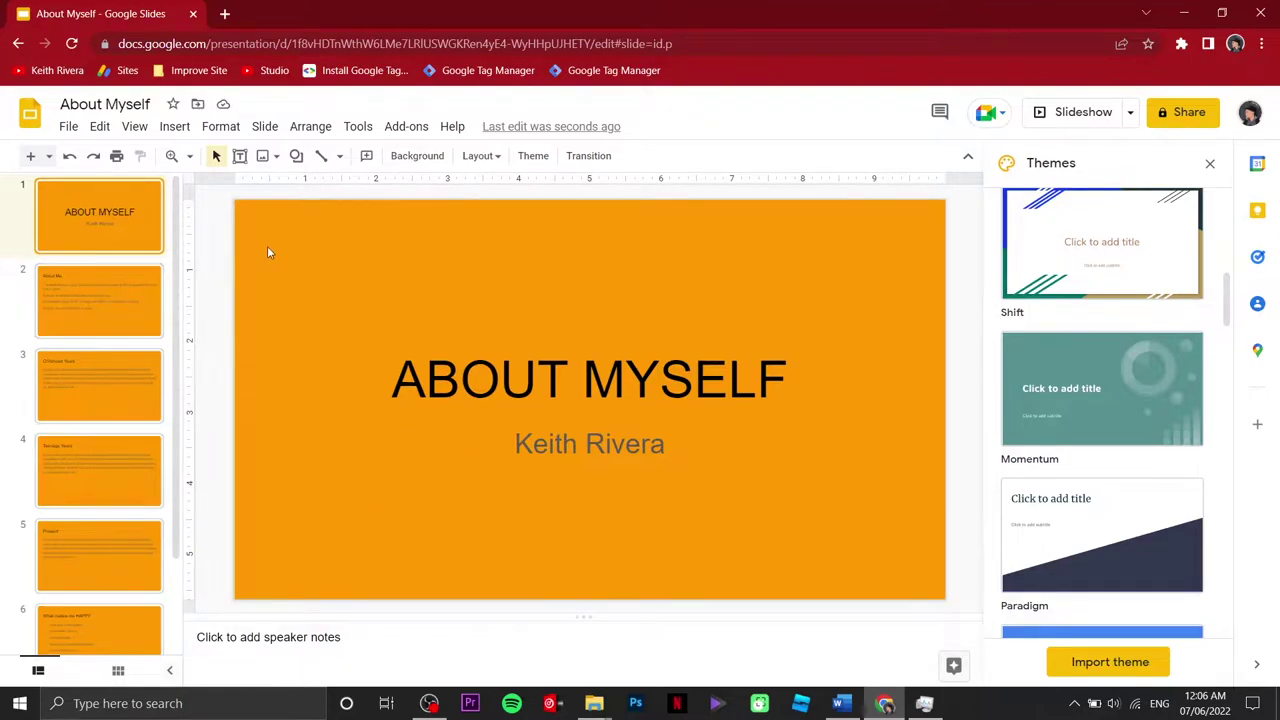
# Step: Replace the title slide's background with the uploaded 2.jpg desk photo
pyautogui.rightClick(909, 216)
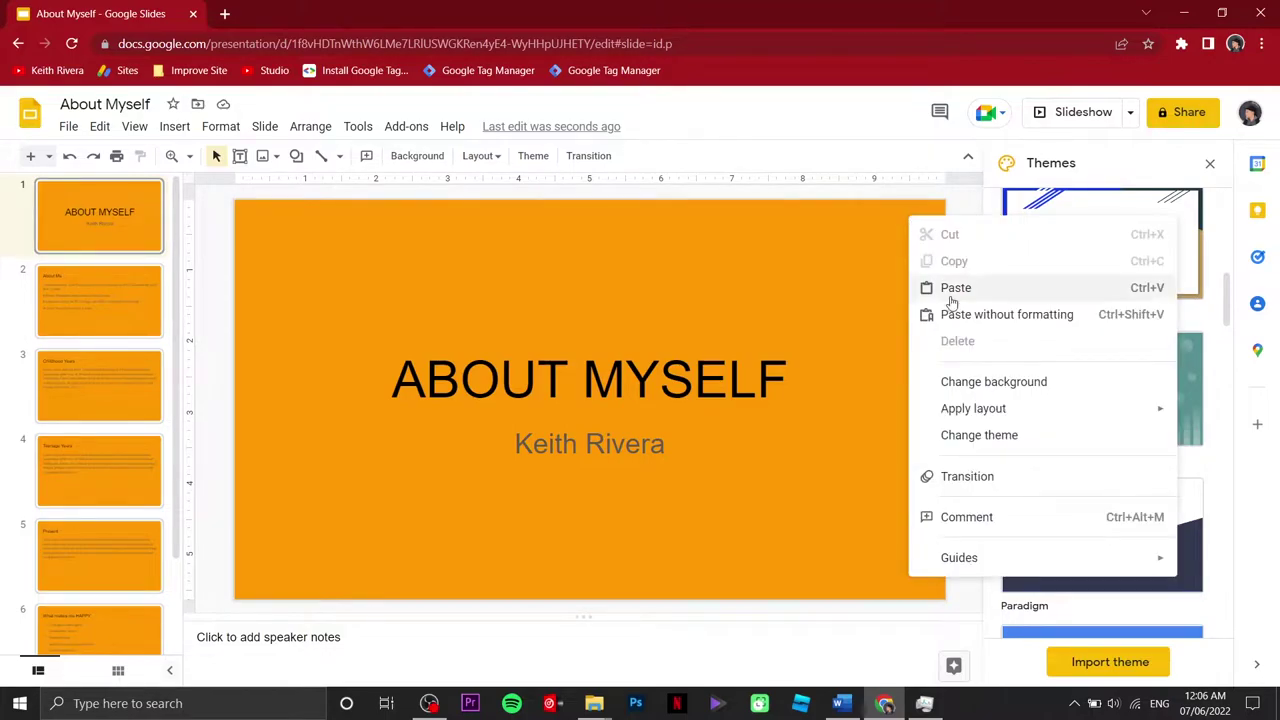
pyautogui.click(968, 384)
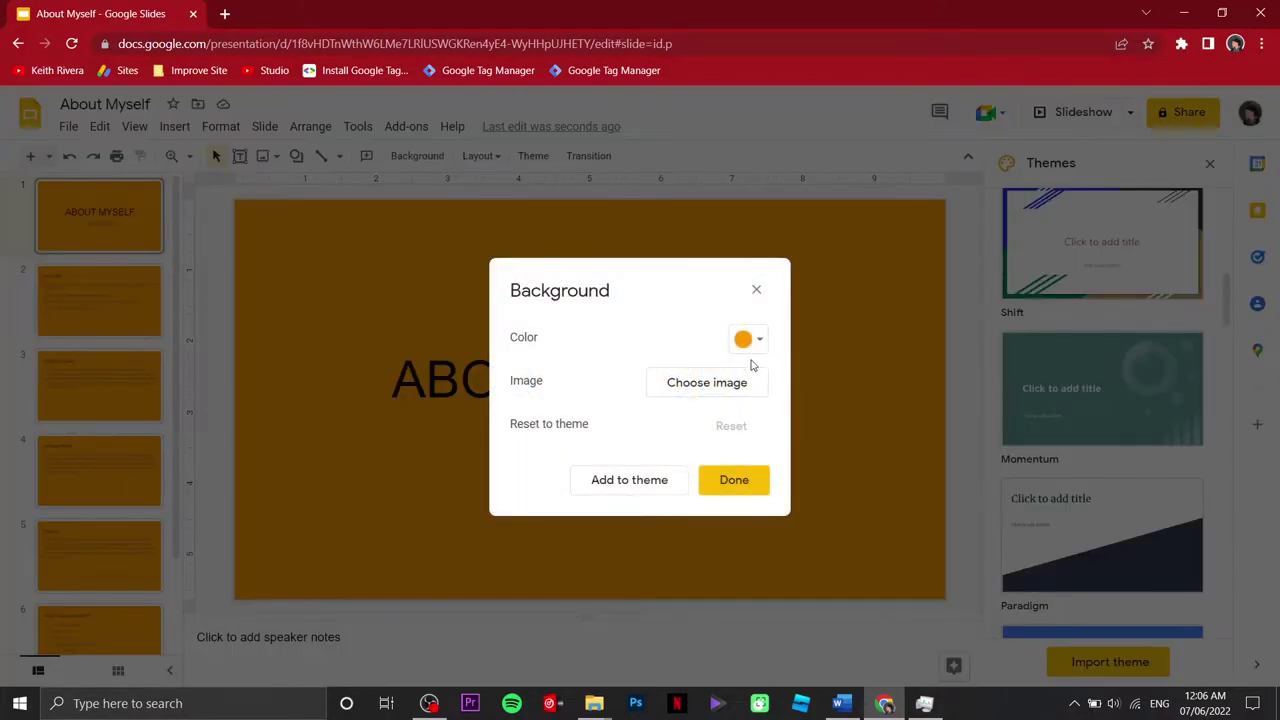
pyautogui.click(746, 389)
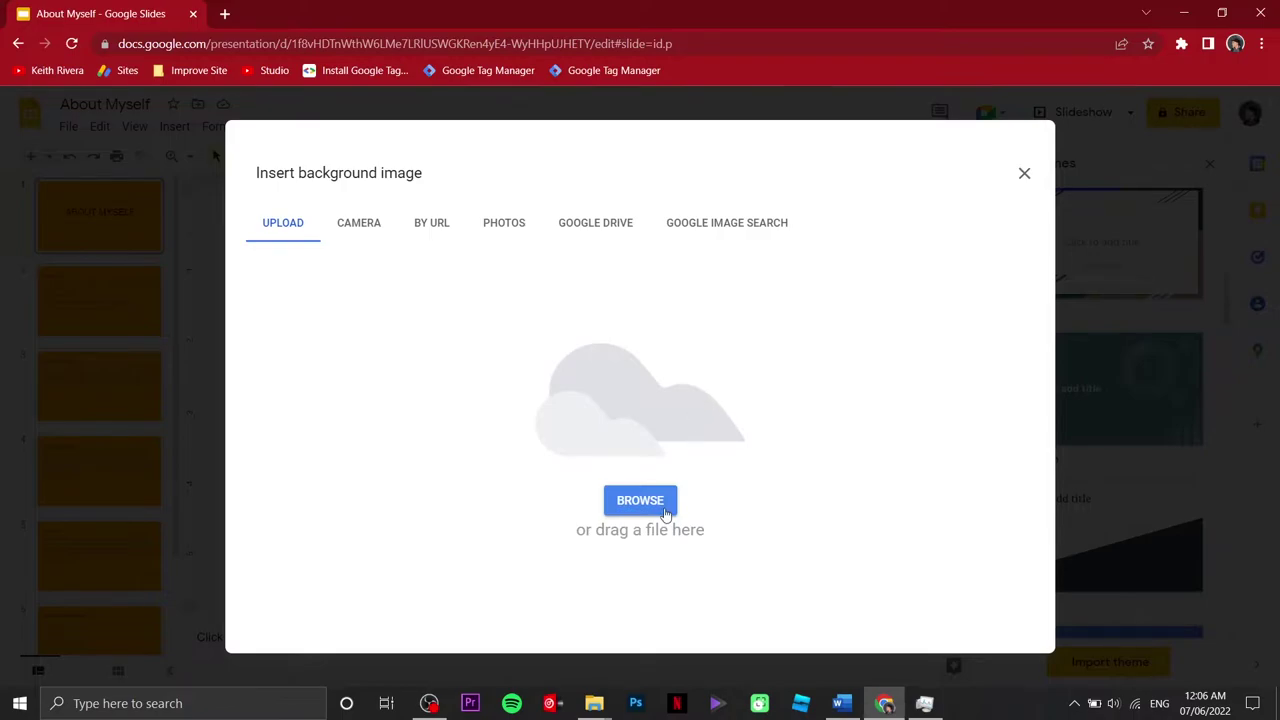
pyautogui.click(640, 501)
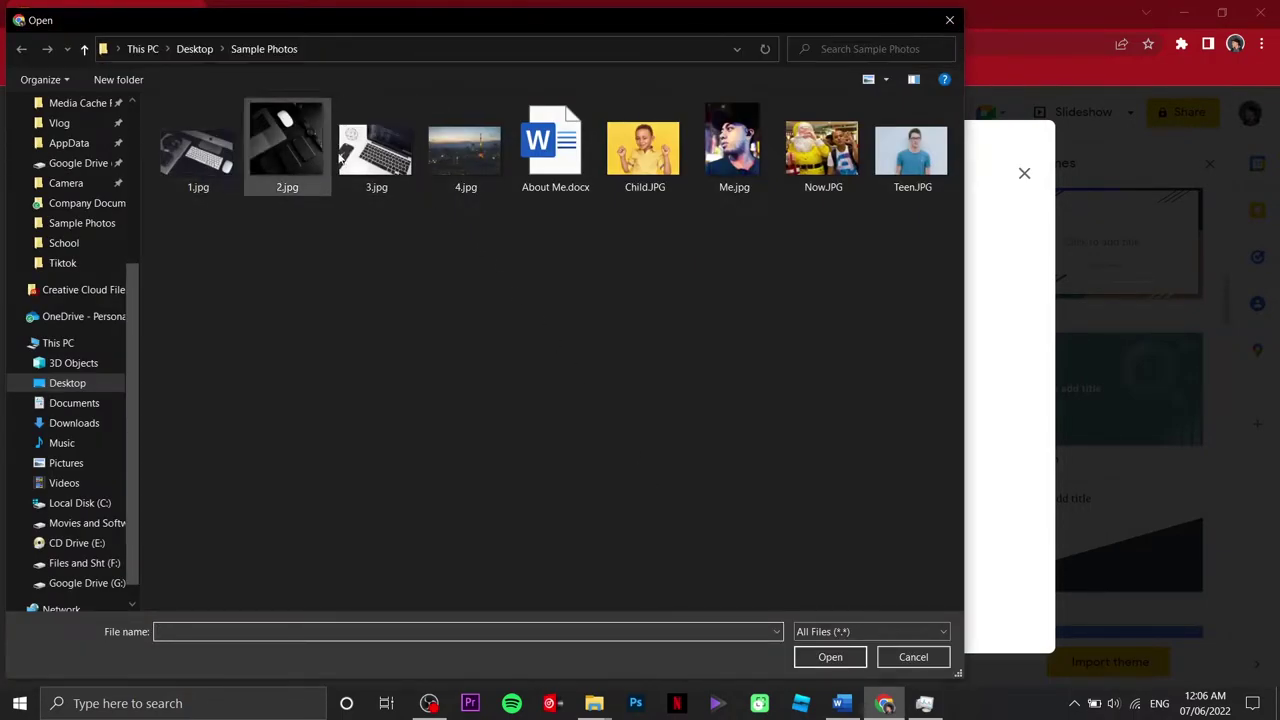
pyautogui.click(300, 165)
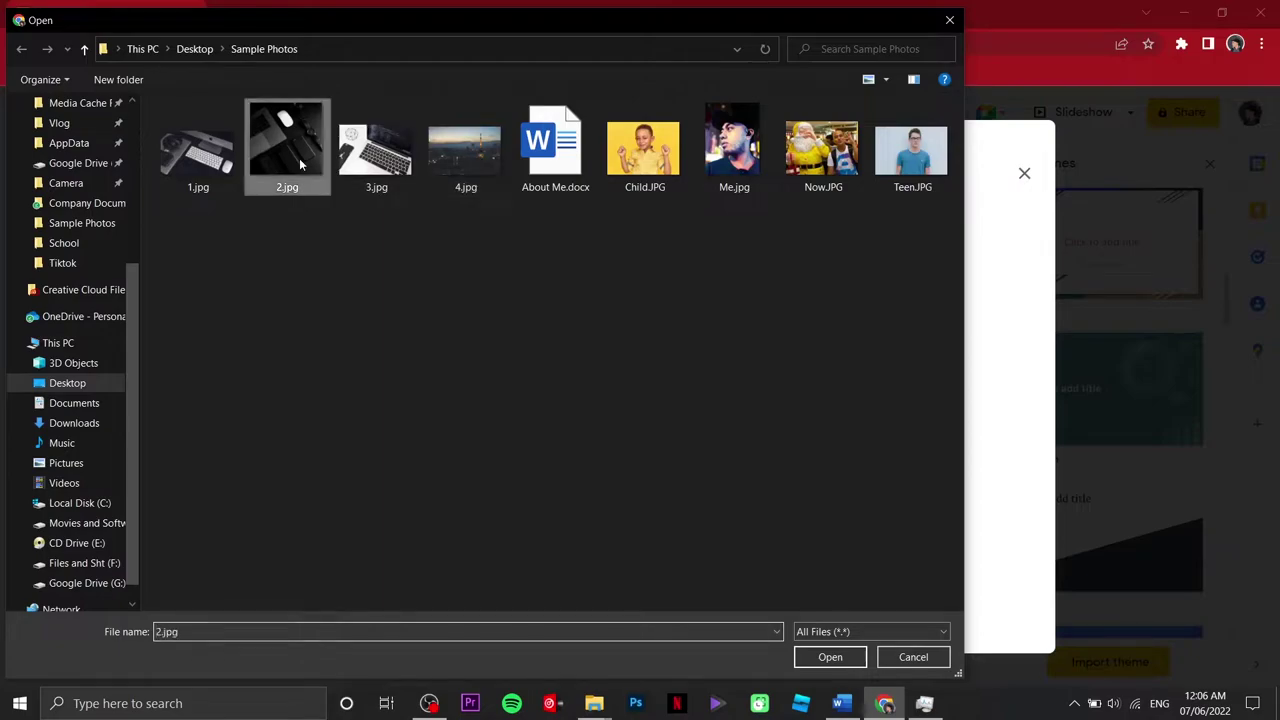
pyautogui.click(826, 657)
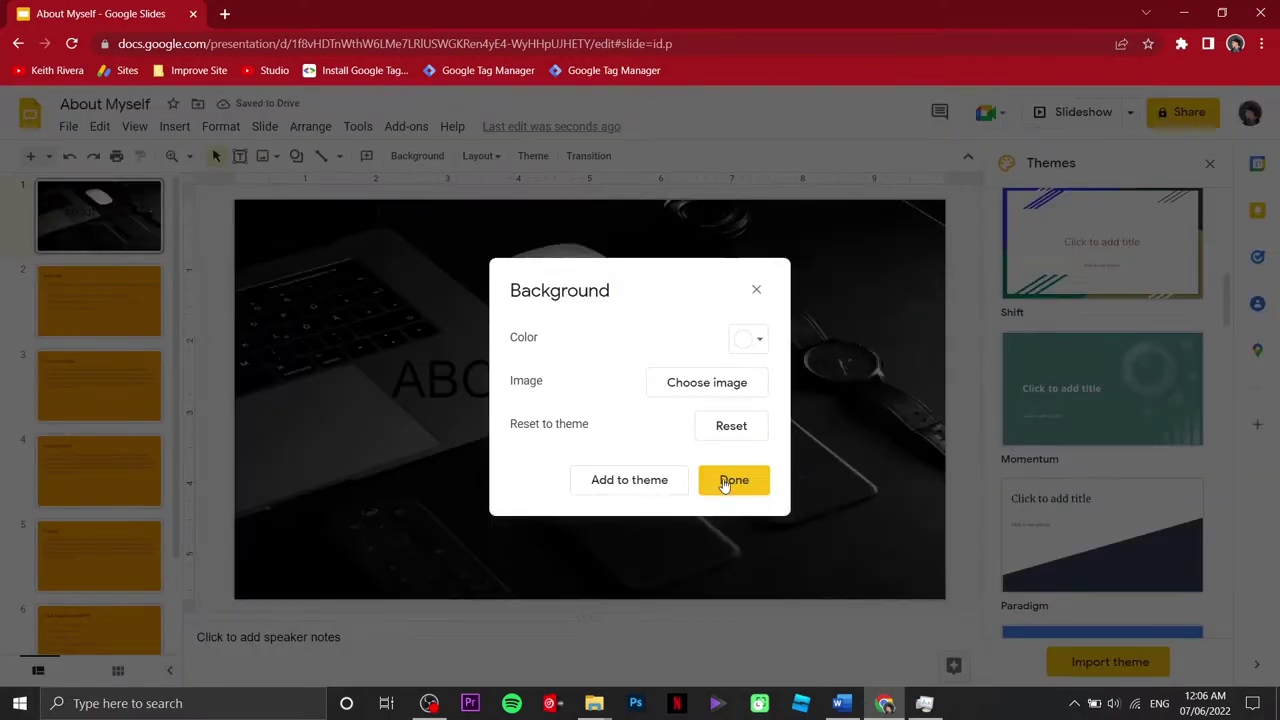
pyautogui.click(726, 483)
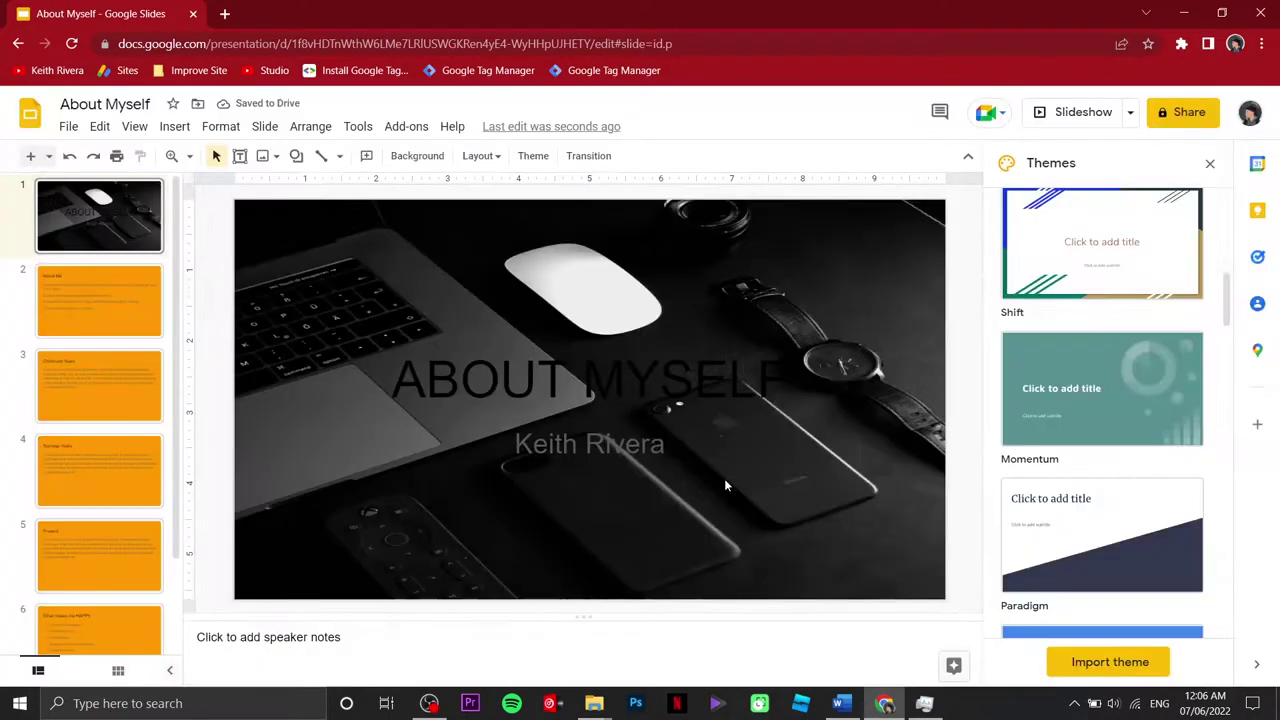
pyautogui.click(655, 381)
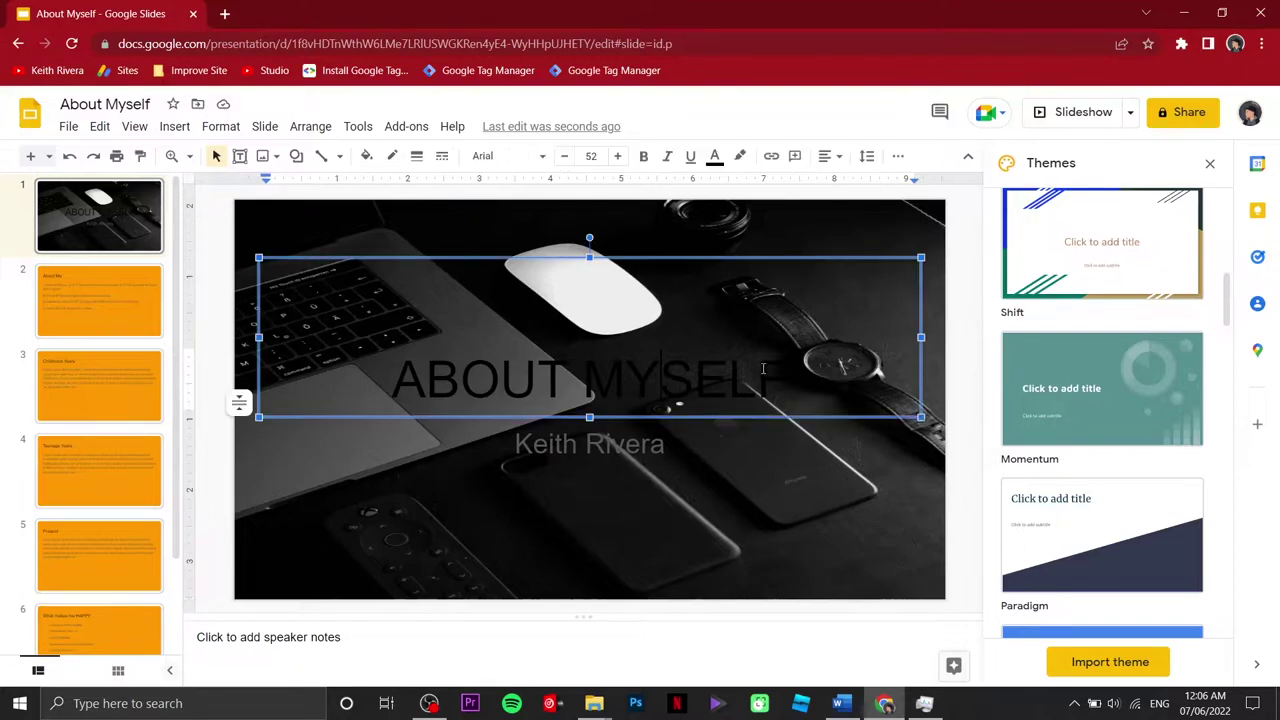
pyautogui.click(536, 494)
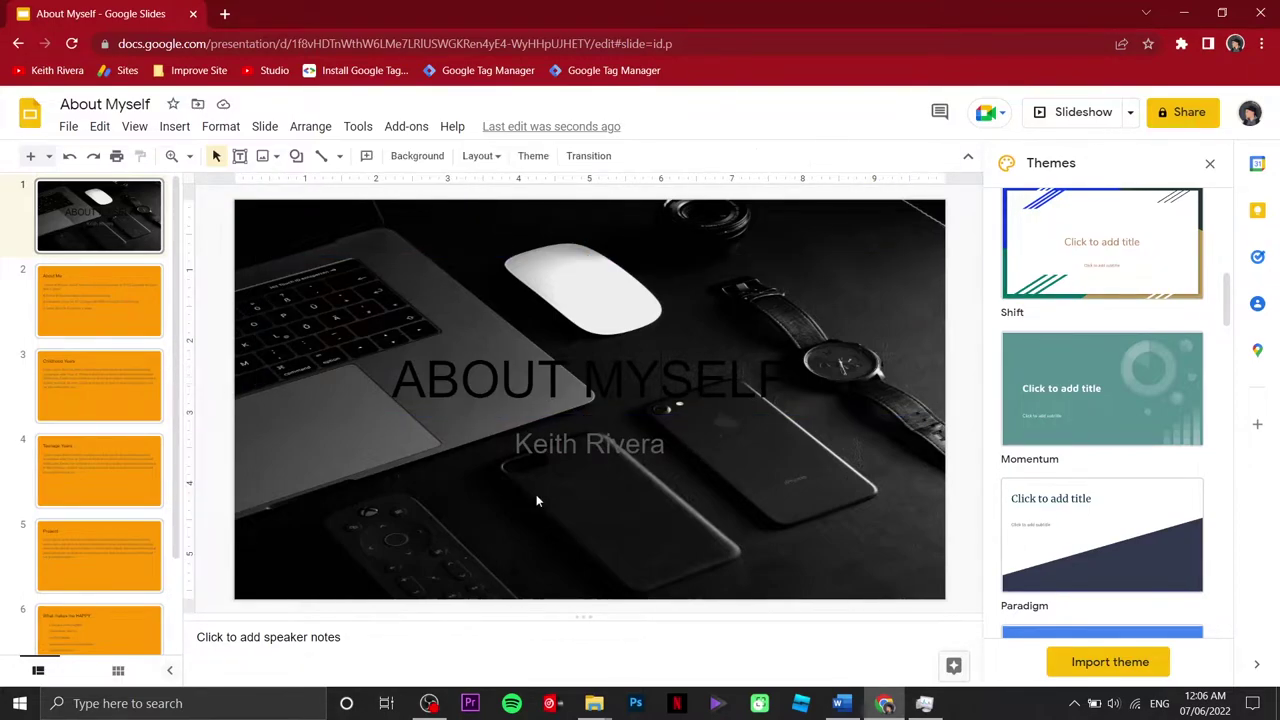
# Step: Draw a wide rectangle across the title area, filled orange with no outline
pyautogui.click(180, 131)
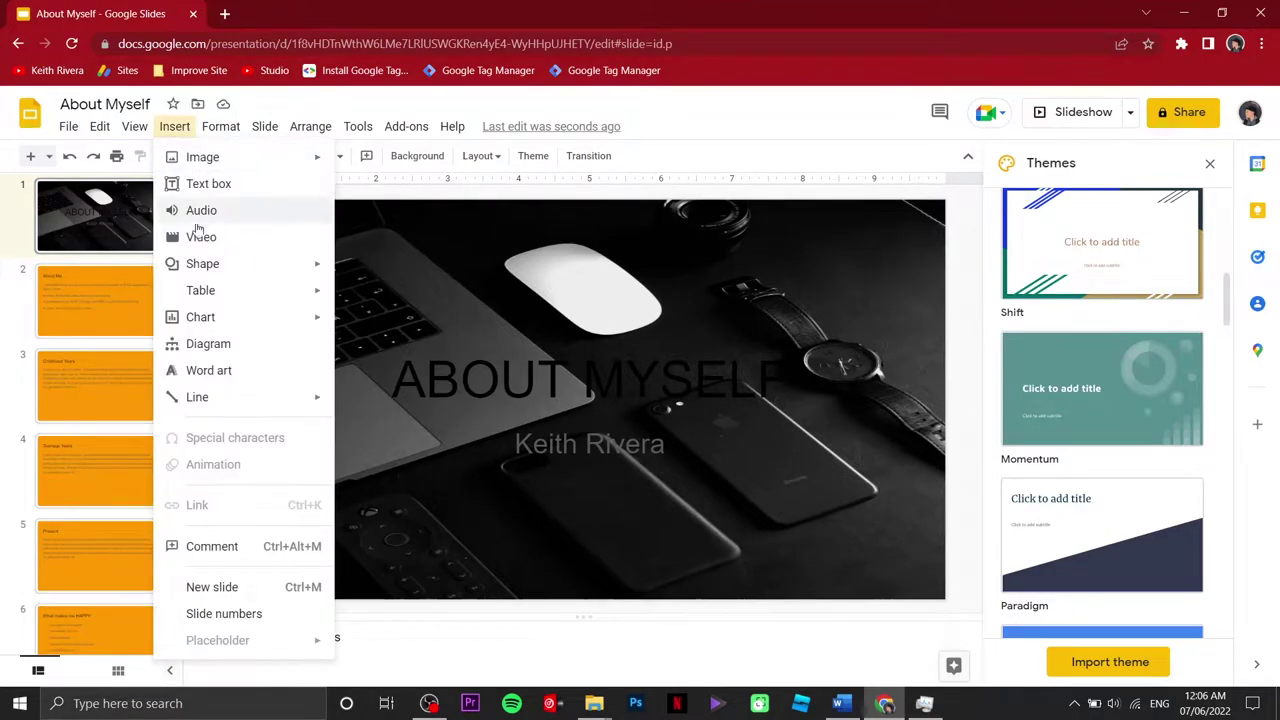
pyautogui.moveTo(212, 272)
pyautogui.moveTo(428, 285)
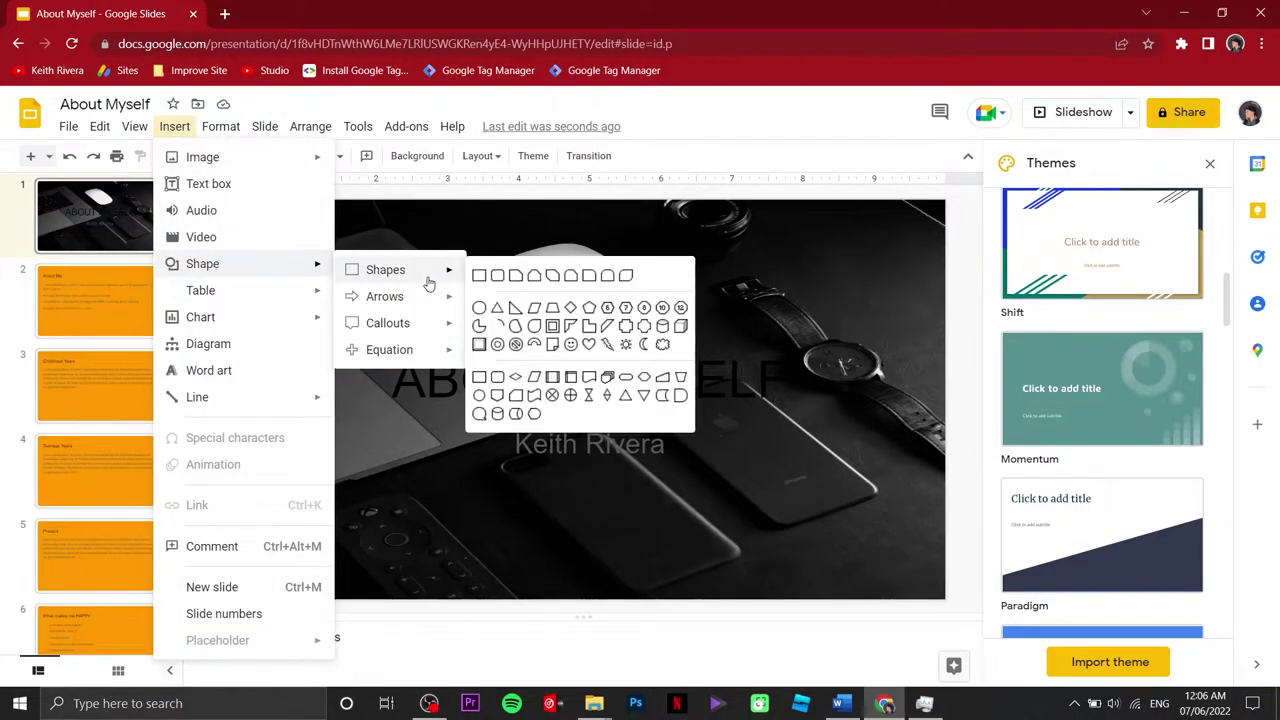
pyautogui.click(479, 275)
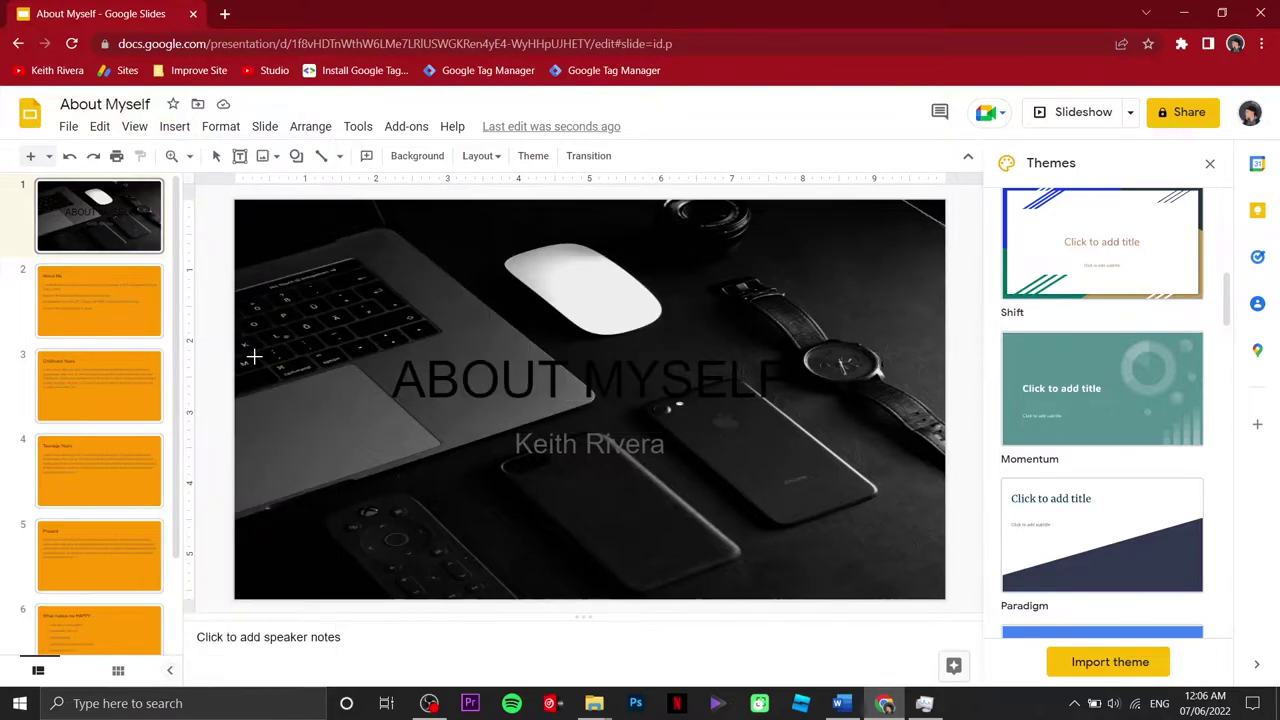
pyautogui.moveTo(237, 335); pyautogui.dragTo(940, 462)
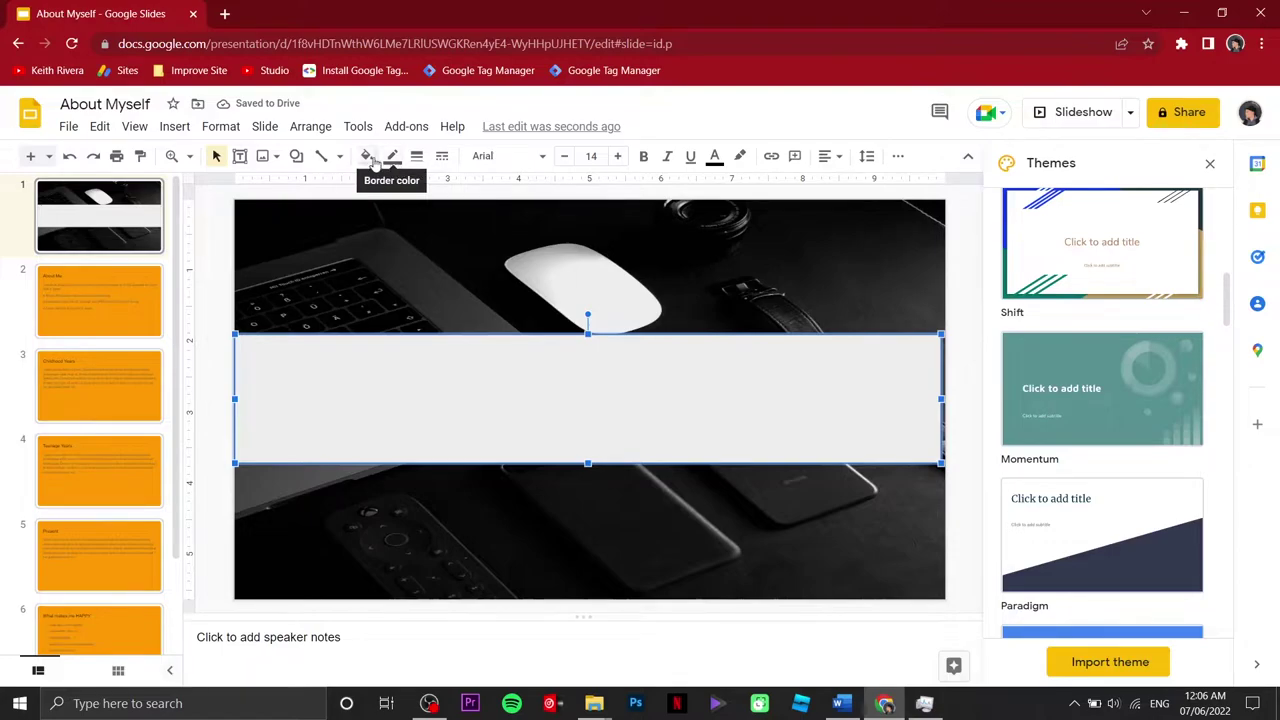
pyautogui.click(367, 157)
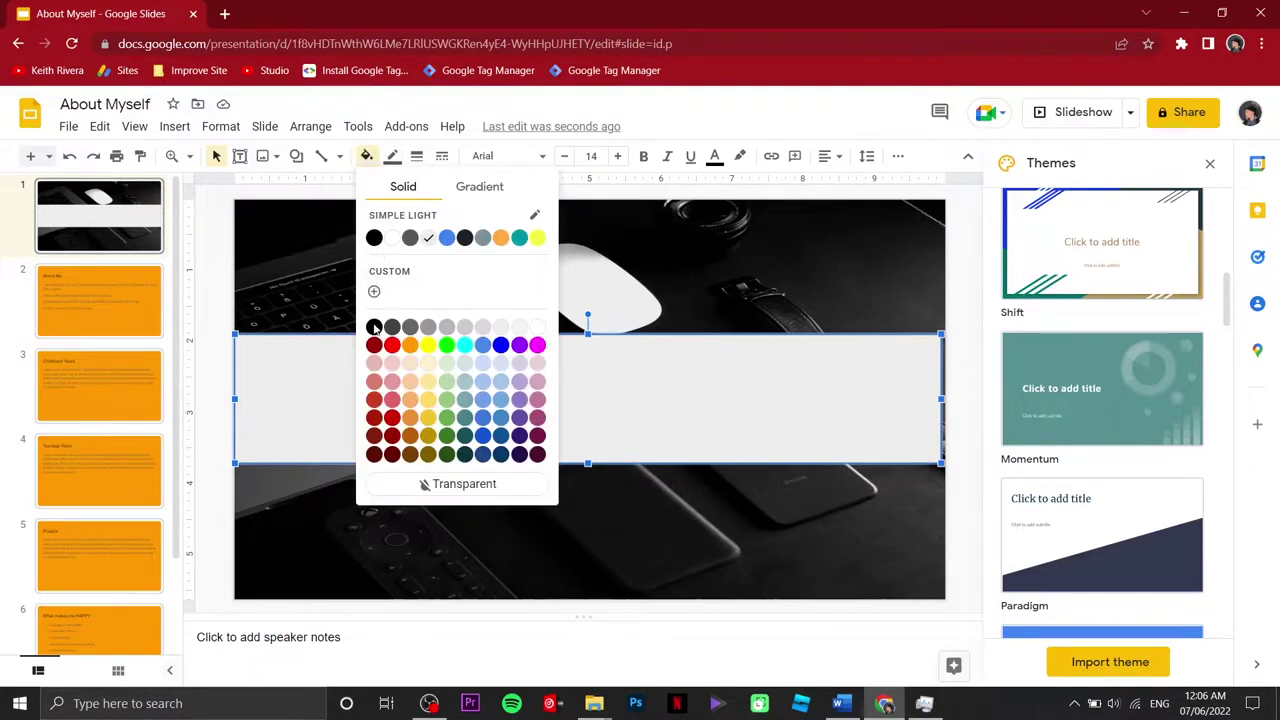
pyautogui.click(501, 238)
pyautogui.click(392, 157)
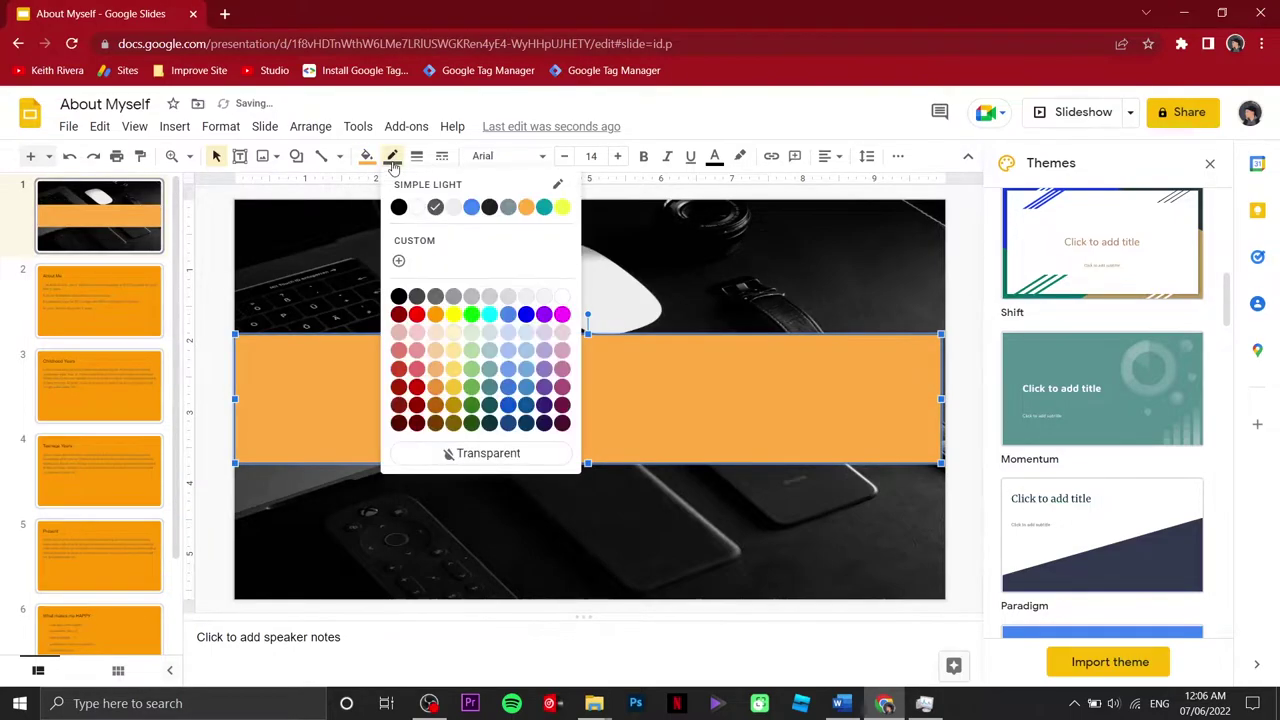
pyautogui.click(446, 452)
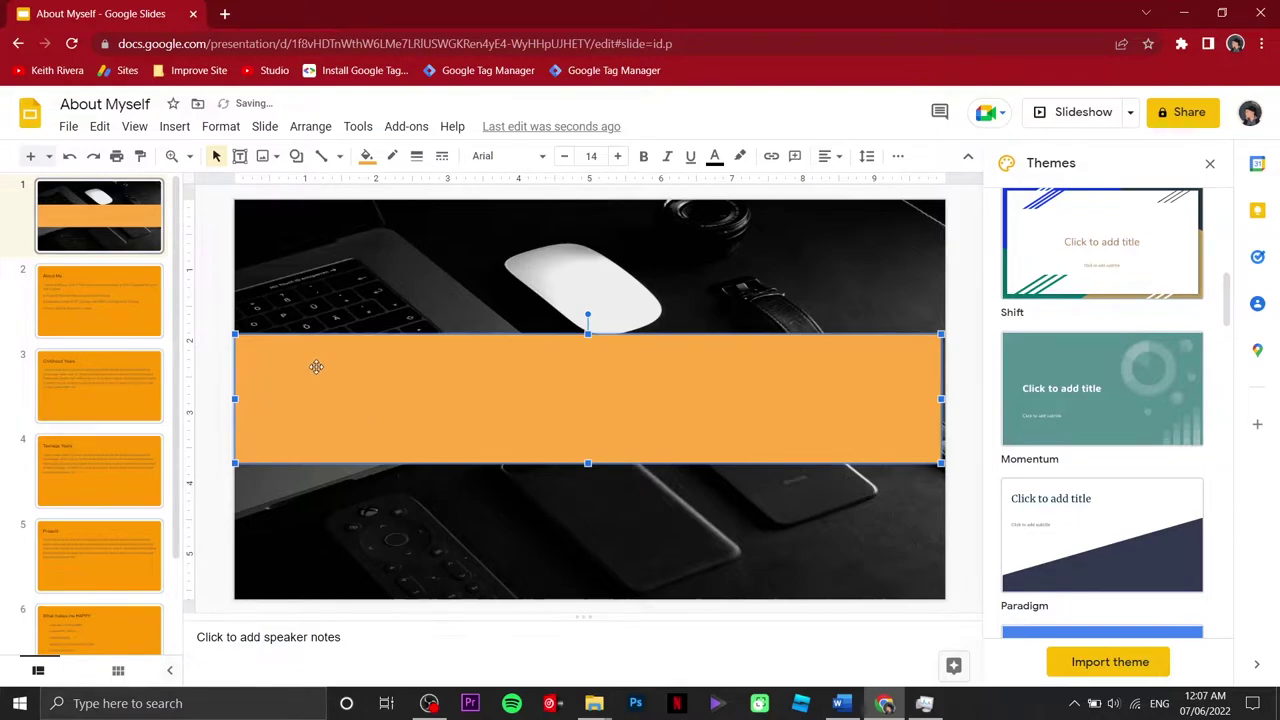
# Step: Send the orange rectangle behind the ABOUT MYSELF title and name text
pyautogui.rightClick(285, 370)
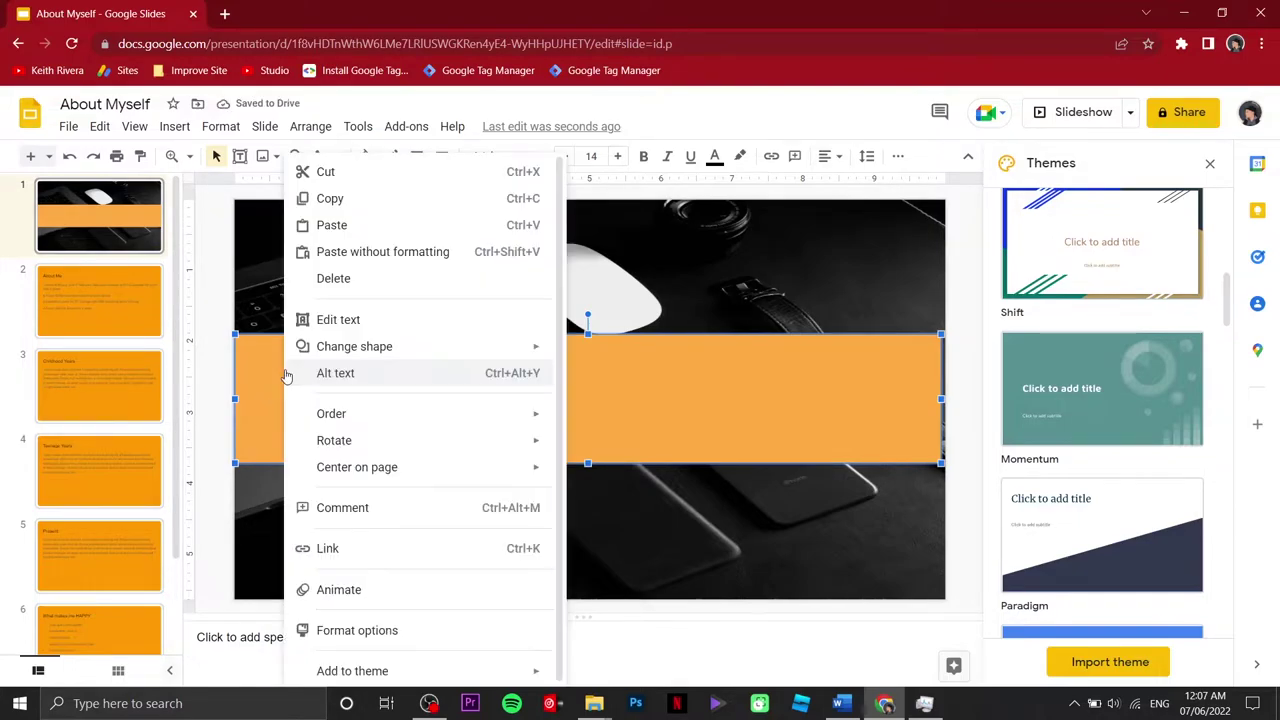
pyautogui.moveTo(423, 423)
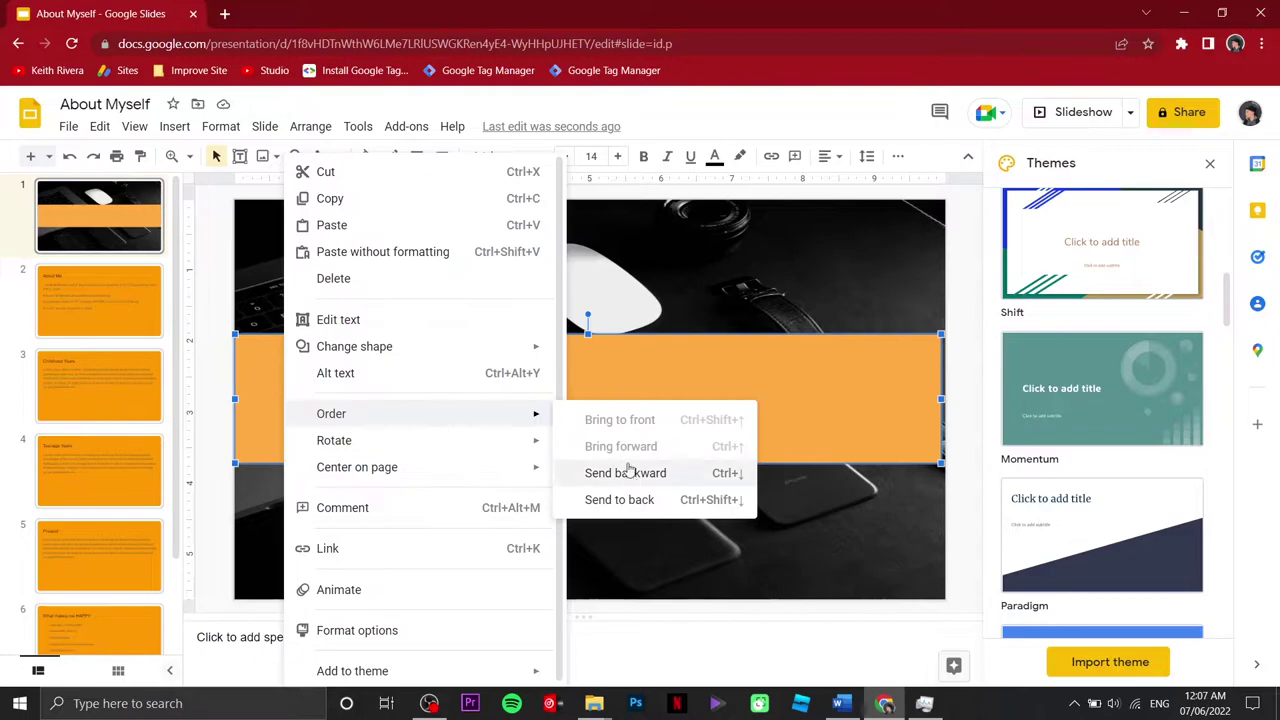
pyautogui.click(630, 499)
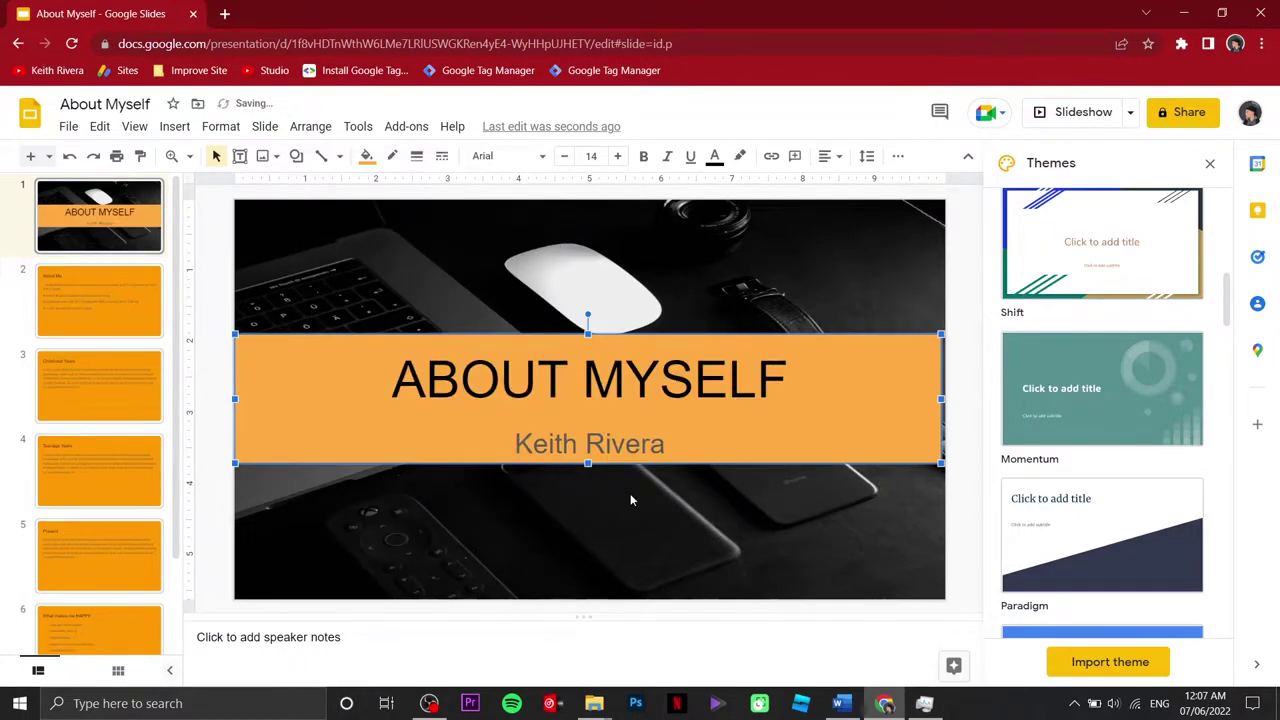
pyautogui.click(630, 497)
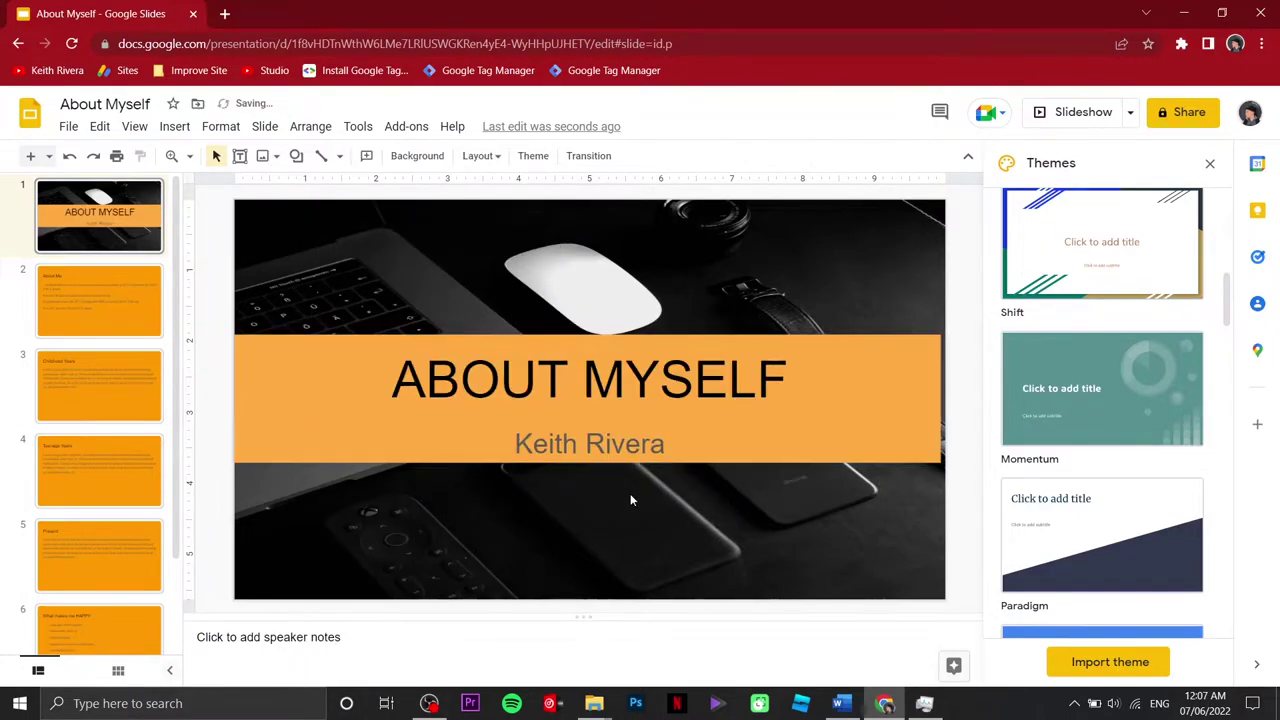
pyautogui.click(919, 368)
# Step: Stretch the orange band to the slide's right edge and select the ABOUT MYSELF title text
pyautogui.moveTo(938, 400); pyautogui.dragTo(946, 400)
pyautogui.click(948, 536)
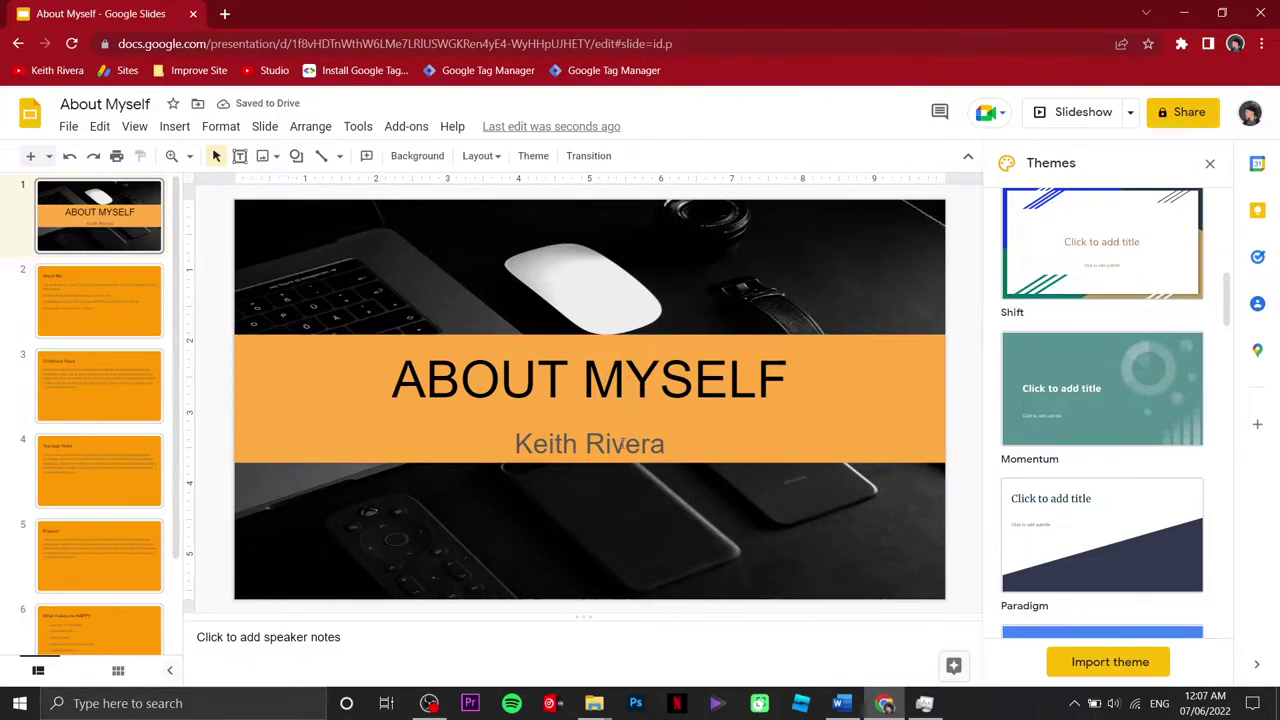
pyautogui.click(440, 376)
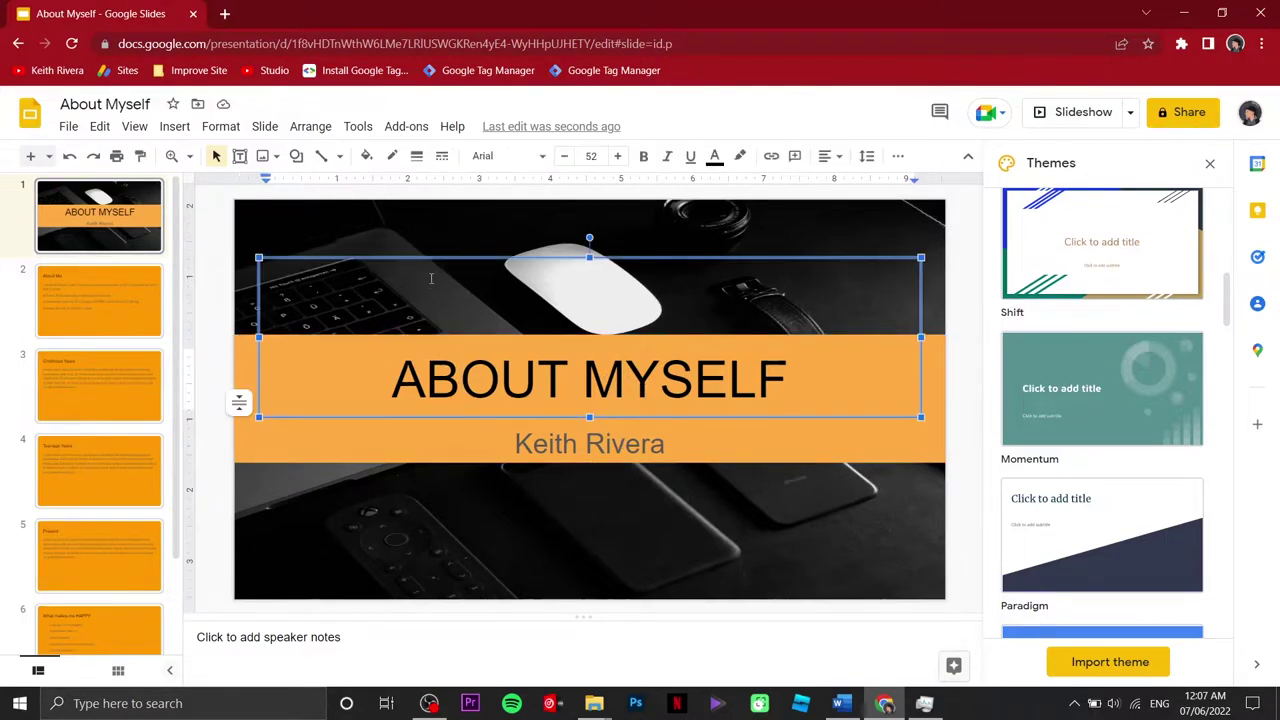
pyautogui.hotkey('ctrl', 'a')
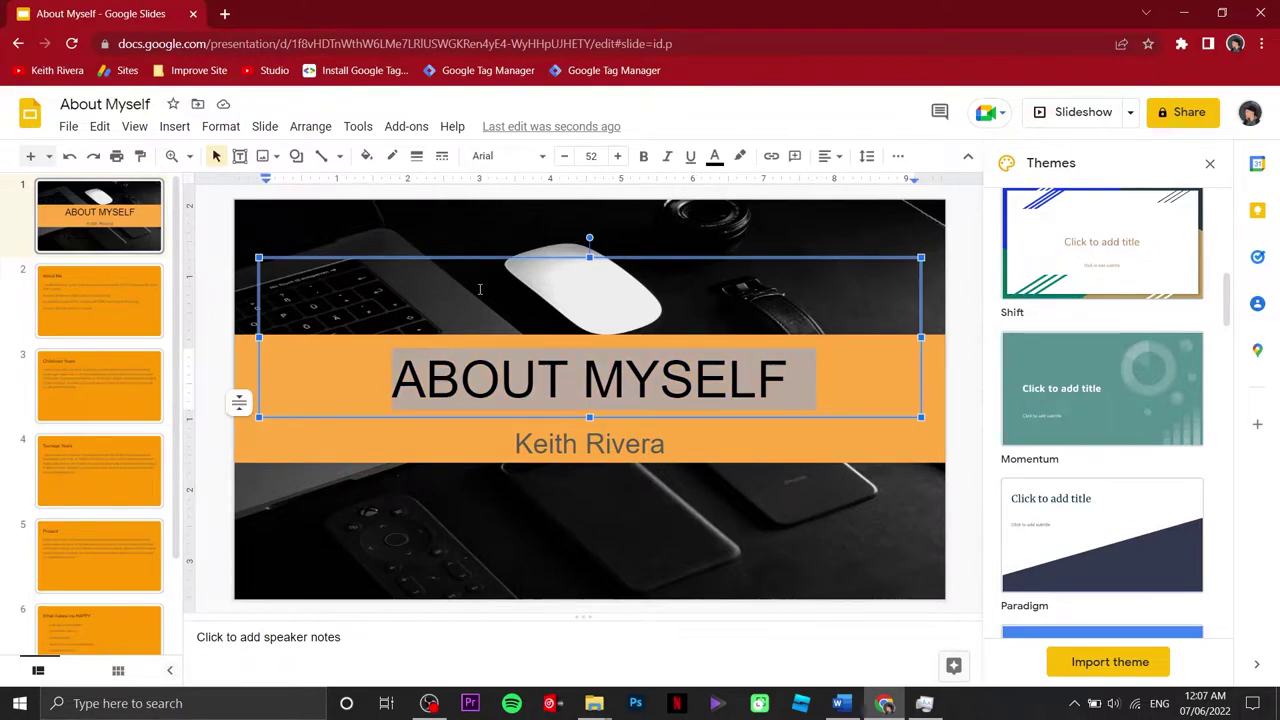
# Step: Set the ABOUT MYSELF title to Roboto Bold and shrink it to size 50
pyautogui.click(515, 157)
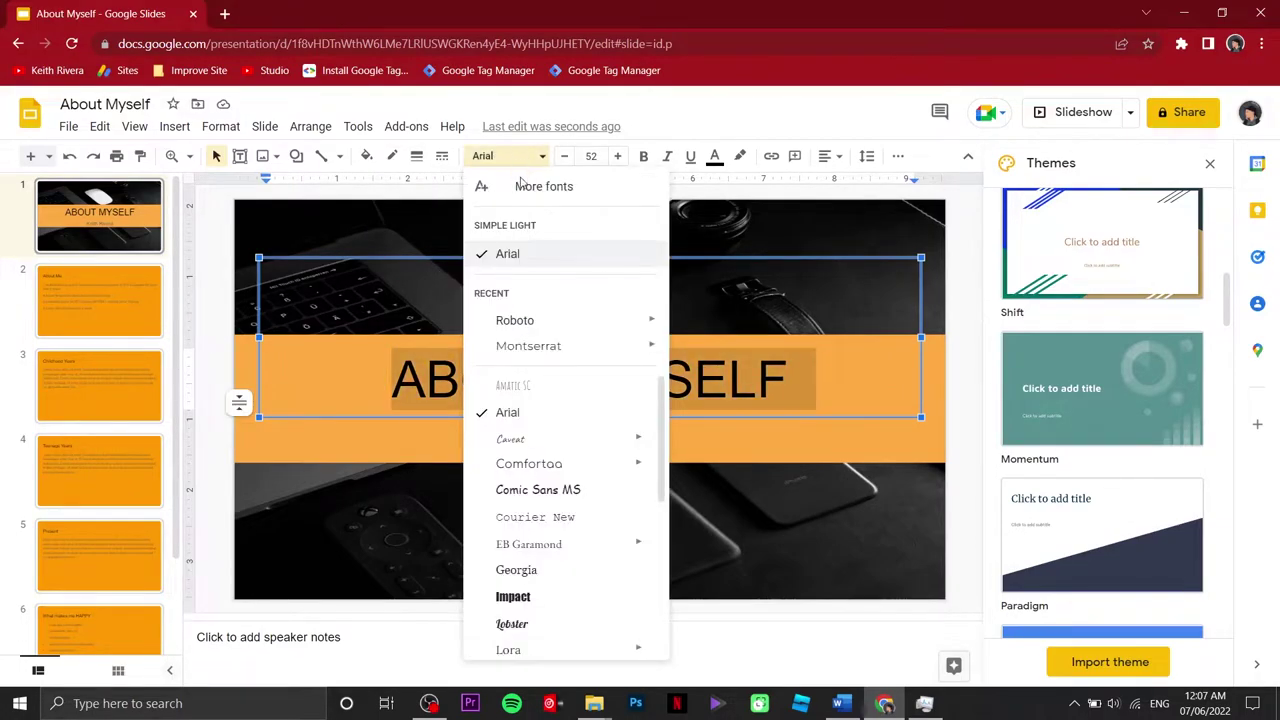
pyautogui.moveTo(663, 400); pyautogui.dragTo(663, 524)
pyautogui.moveTo(636, 533)
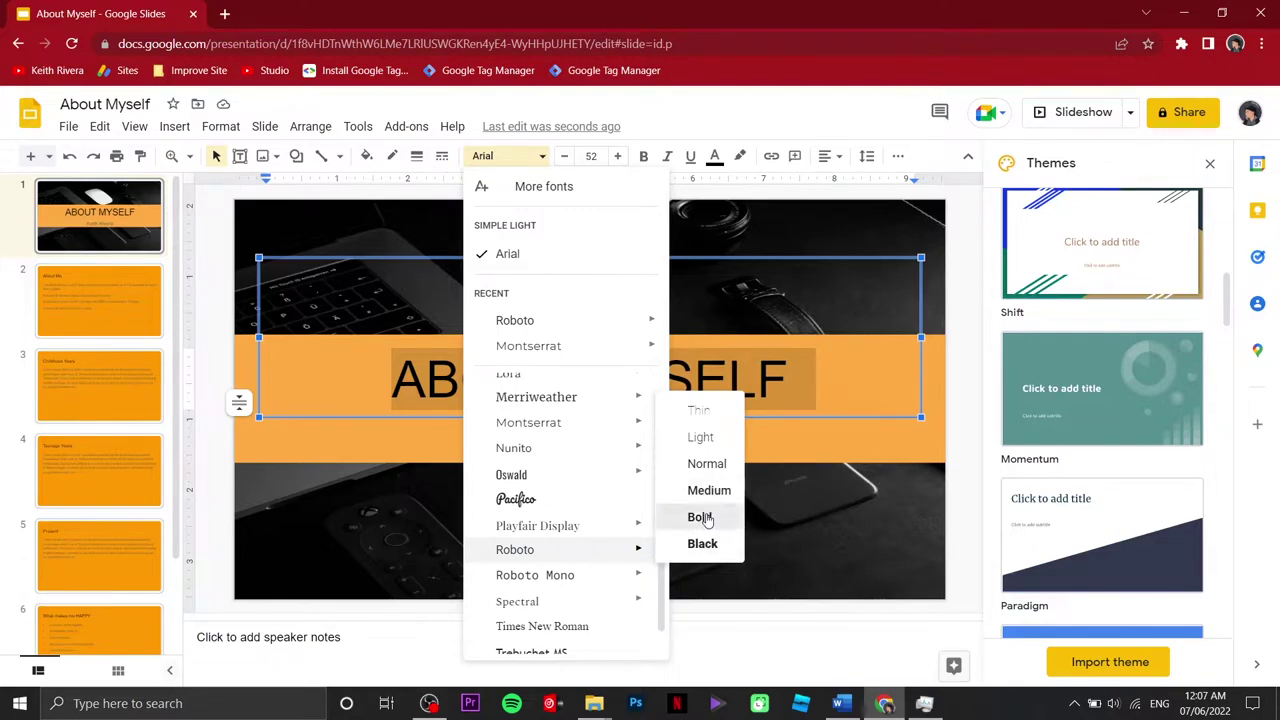
pyautogui.click(700, 517)
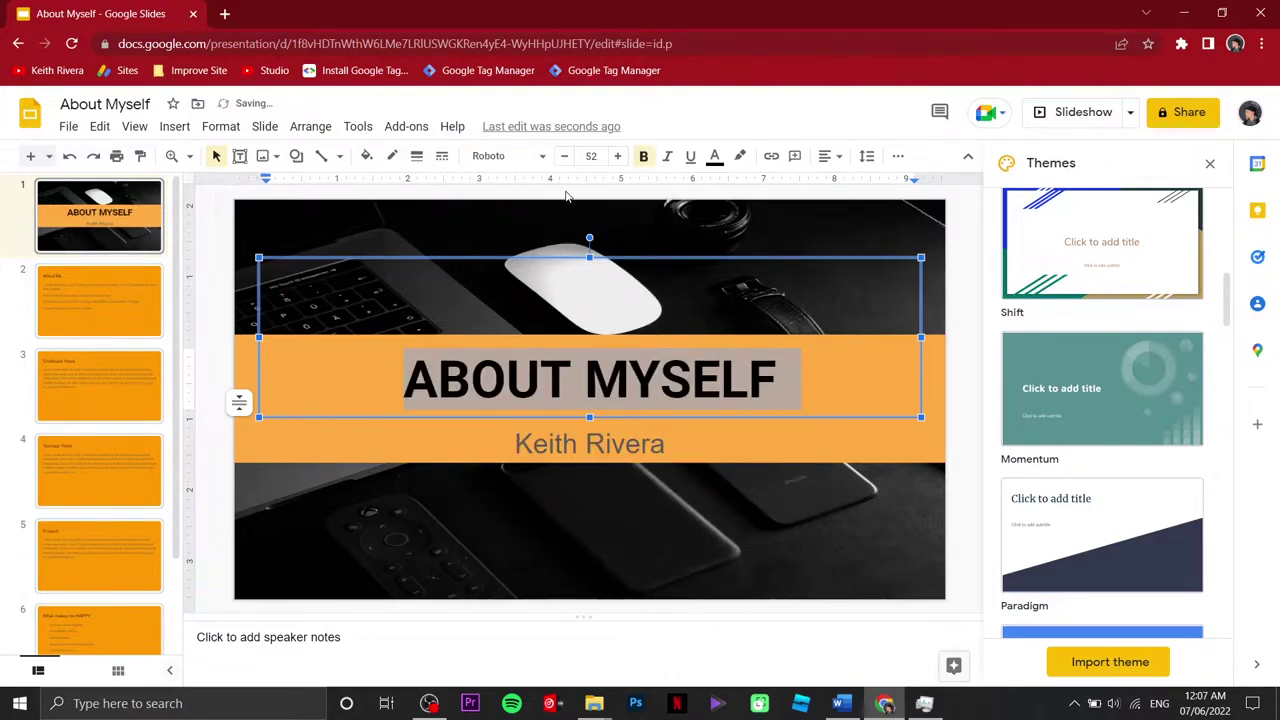
pyautogui.click(564, 156)
pyautogui.click(564, 156)
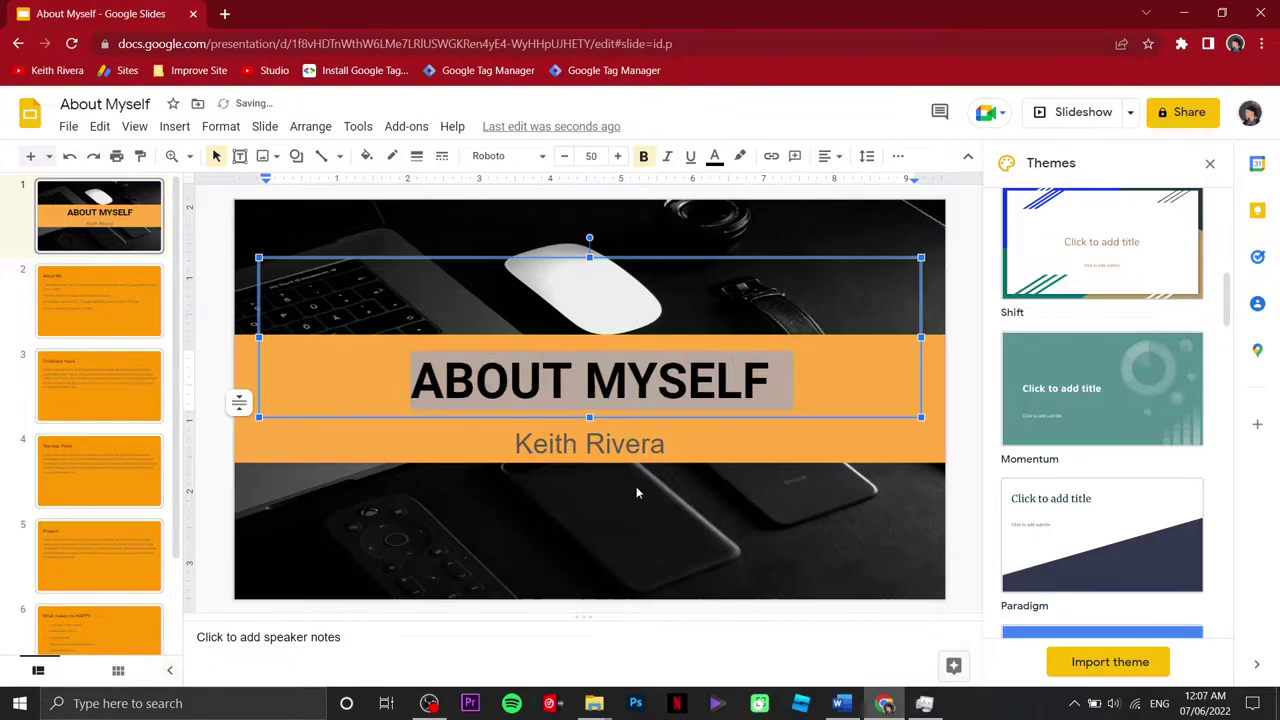
pyautogui.click(630, 422)
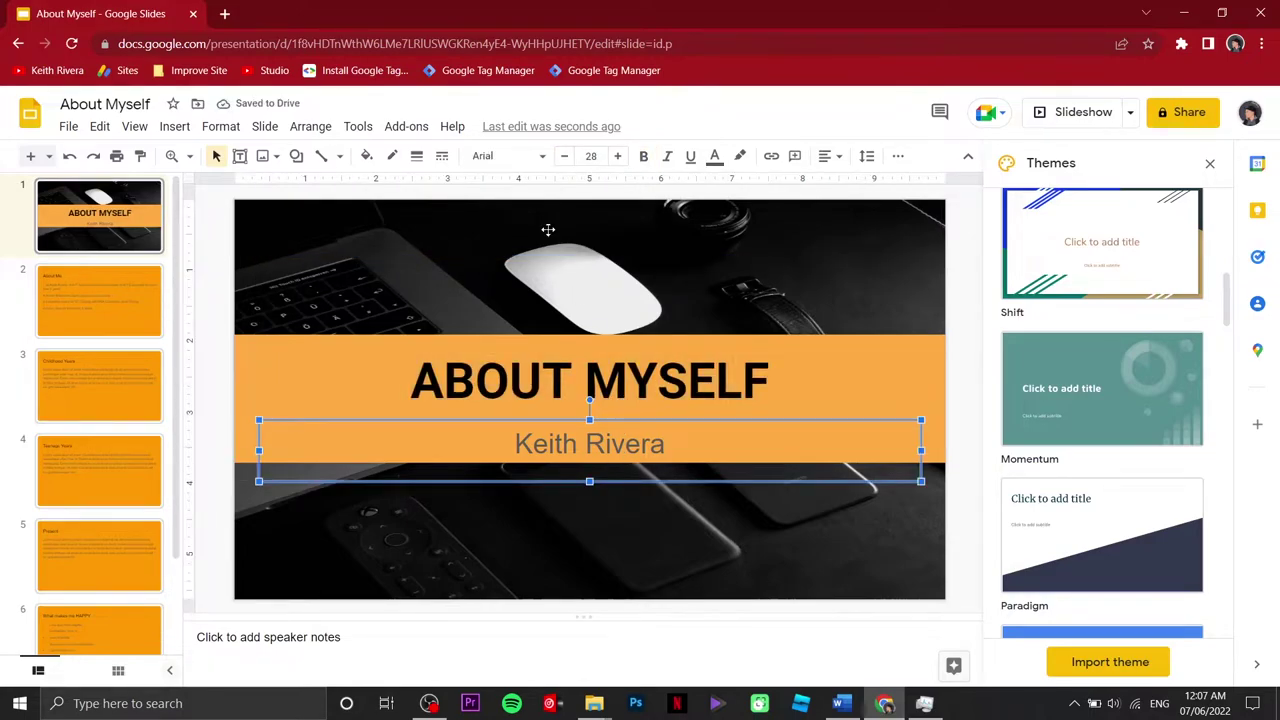
# Step: Set the subtitle to Roboto Normal at size 24
pyautogui.click(535, 160)
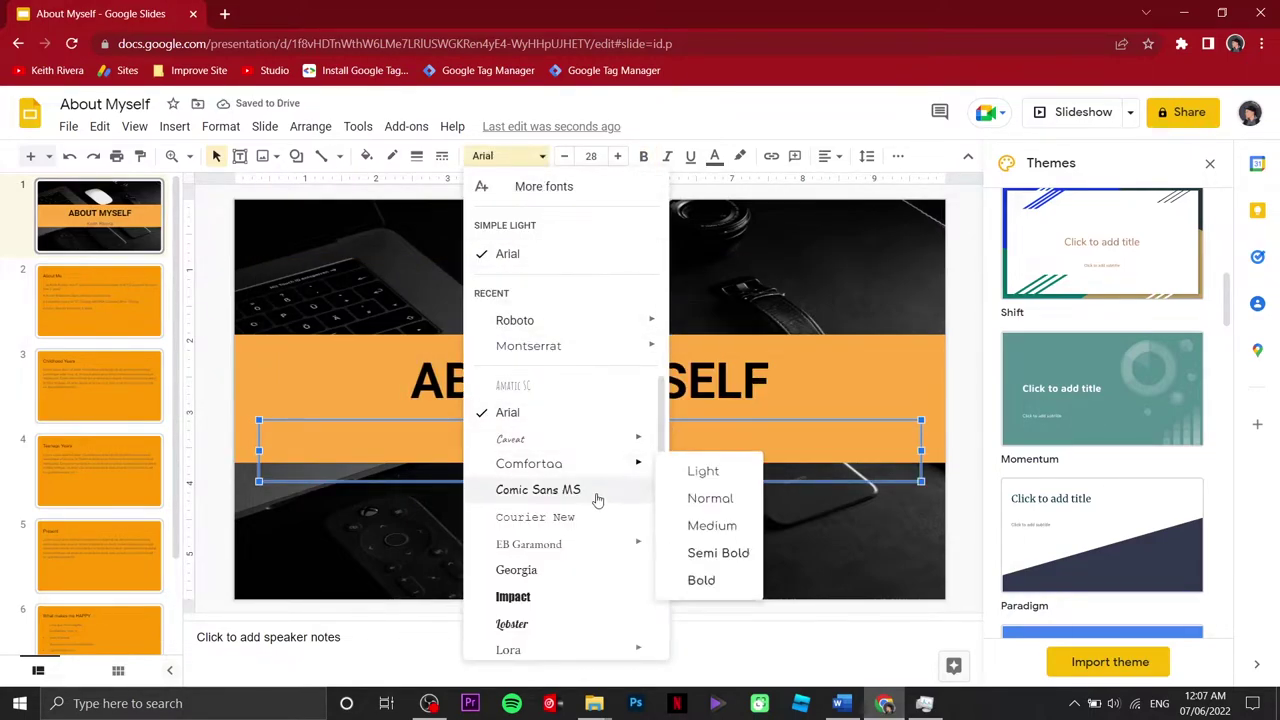
pyautogui.scroll(-5, 597, 500)
pyautogui.moveTo(610, 521)
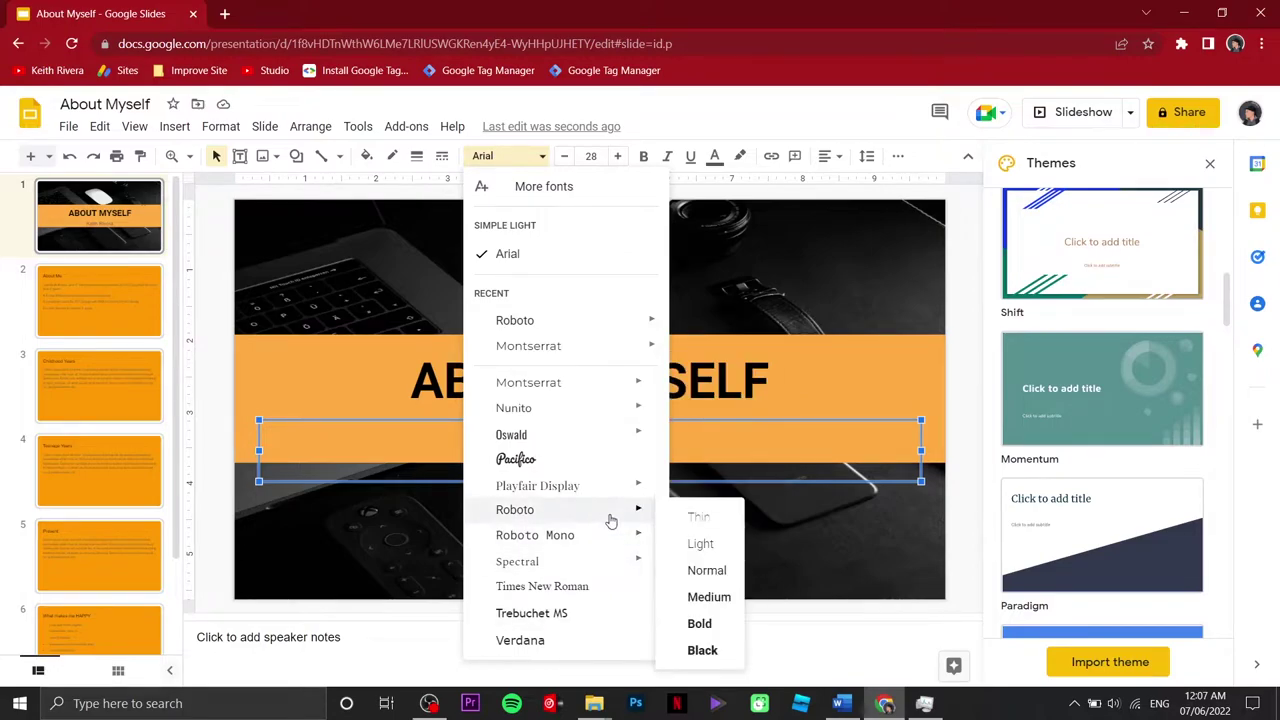
pyautogui.click(706, 578)
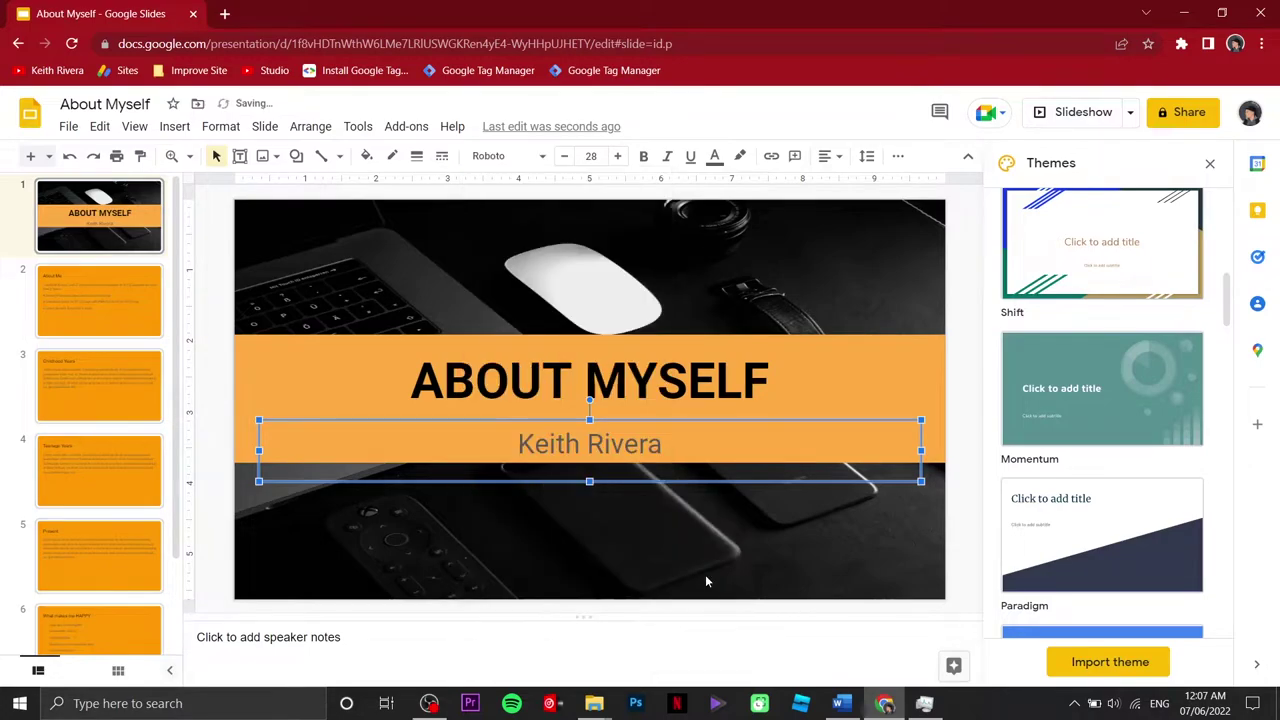
pyautogui.click(565, 157)
pyautogui.click(565, 157)
pyautogui.click(565, 157)
pyautogui.click(565, 157)
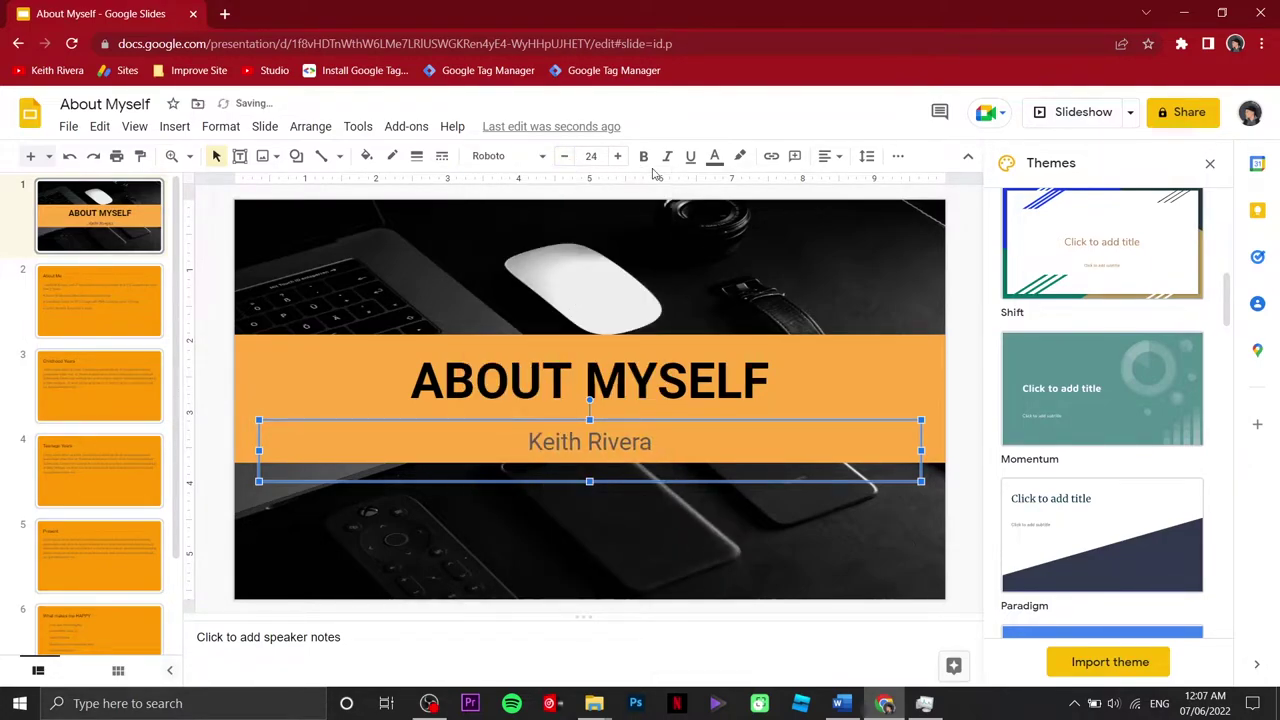
# Step: Make the subtitle text black and slightly smaller, and reduce the title size two steps
pyautogui.click(714, 156)
pyautogui.click(723, 204)
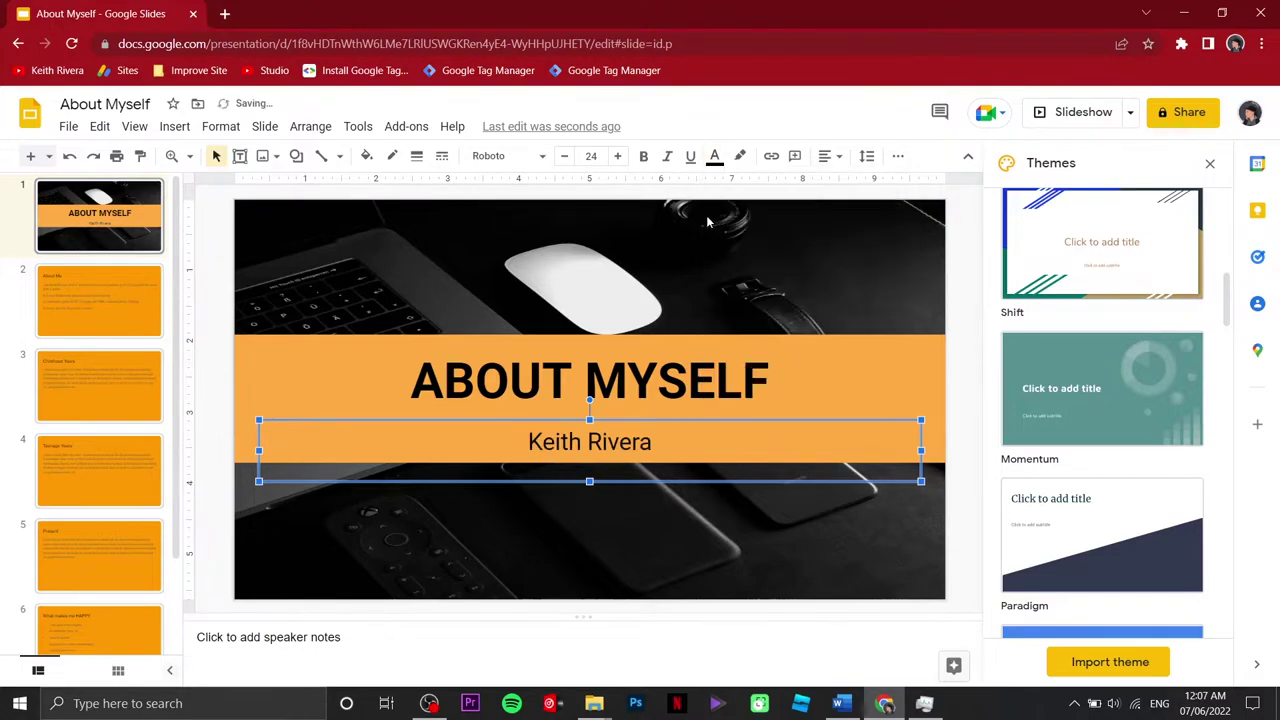
pyautogui.click(565, 157)
pyautogui.click(565, 157)
pyautogui.click(565, 157)
pyautogui.hotkey('shift', 'Tab')
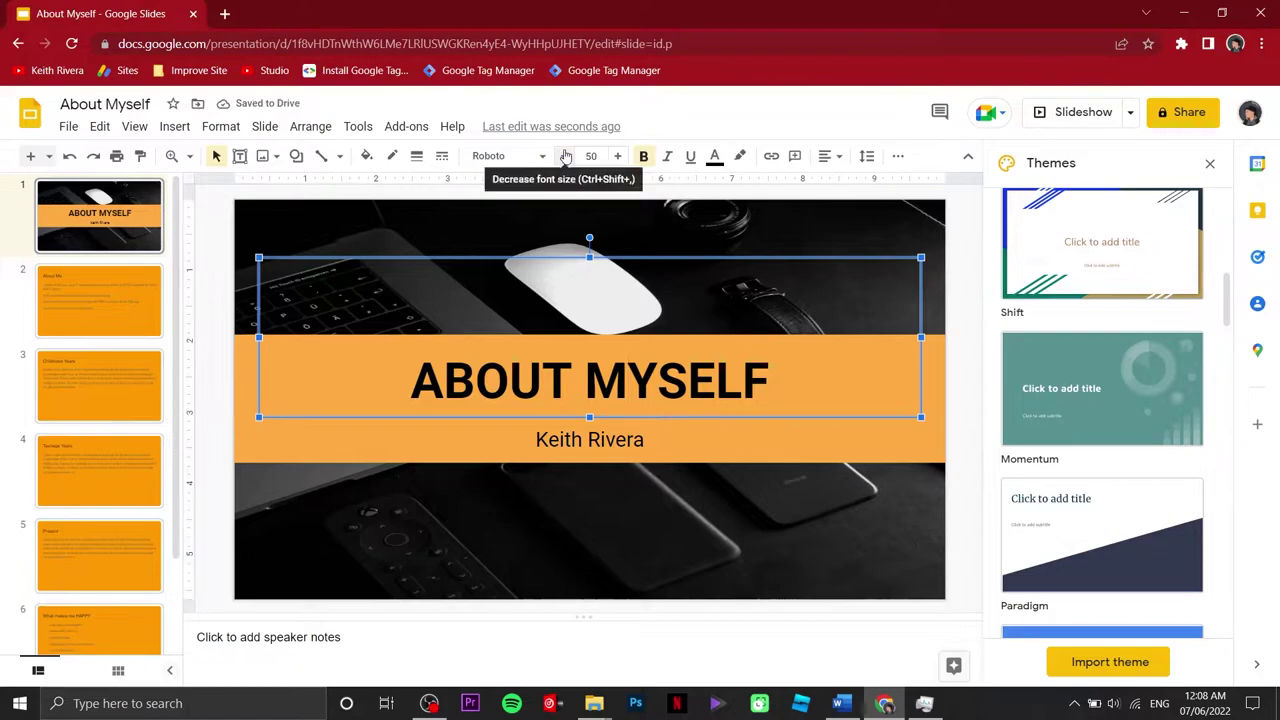
pyautogui.click(565, 157)
pyautogui.click(565, 157)
pyautogui.click(565, 157)
pyautogui.click(565, 157)
pyautogui.click(565, 157)
# Step: Append ' | Google Slides' to the subtitle and move its box up toward the title
pyautogui.click(680, 440)
pyautogui.write('| Google Sheets')
pyautogui.press('BackSpace')
pyautogui.press('BackSpace')
pyautogui.press('BackSpace')
pyautogui.press('BackSpace')
pyautogui.press('BackSpace')
pyautogui.write('lides')
pyautogui.moveTo(699, 414); pyautogui.dragTo(703, 407)
pyautogui.click(724, 509)
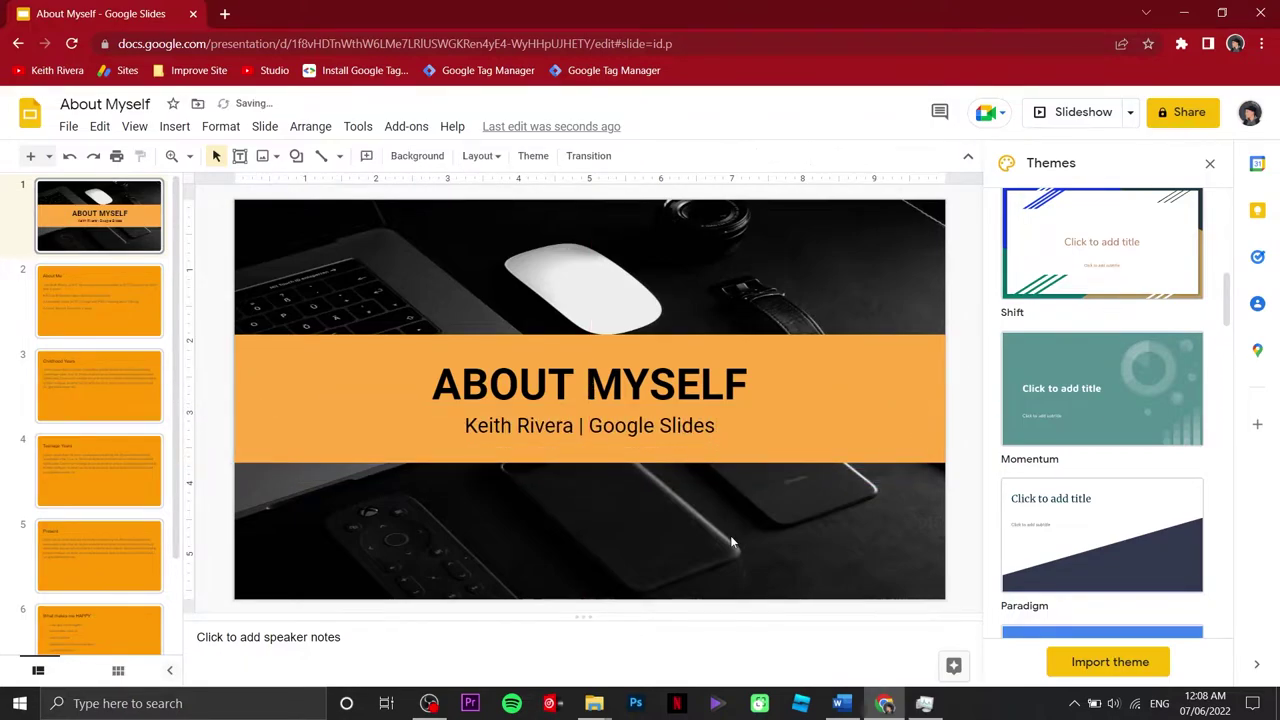
pyautogui.click(145, 294)
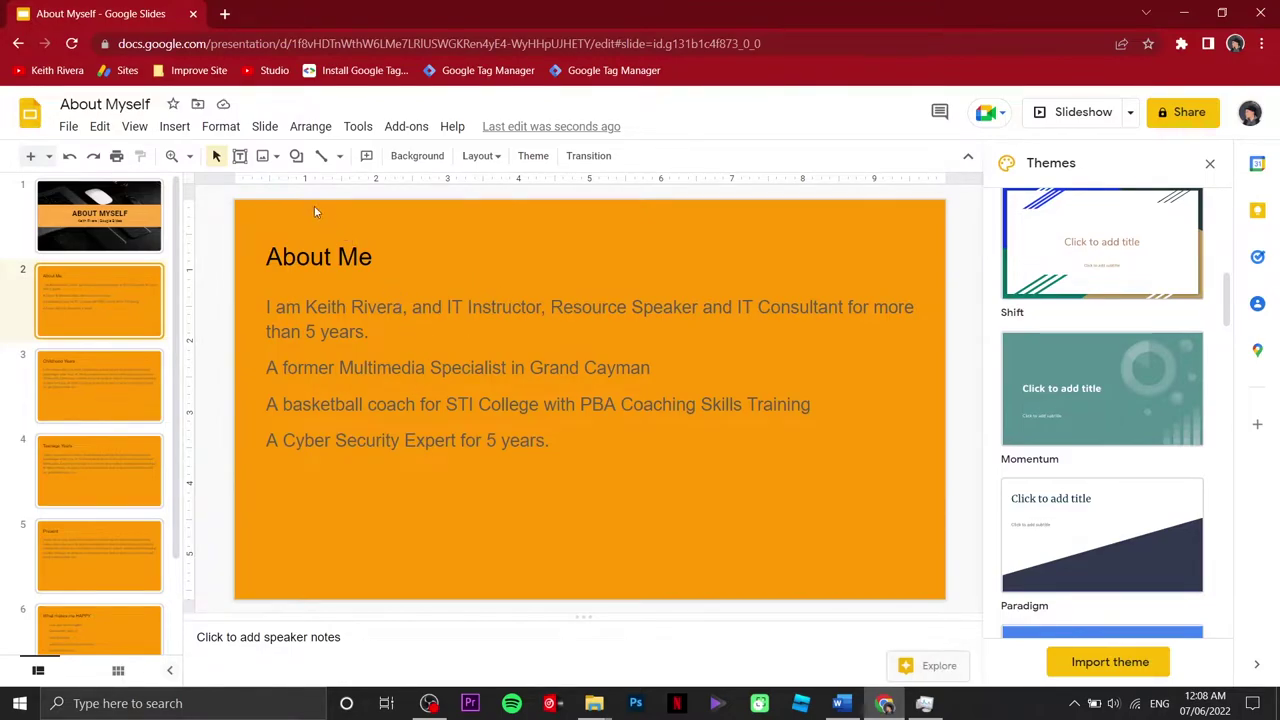
# Step: In the theme editor, set the master title placeholder to Roboto Bold
pyautogui.click(241, 131)
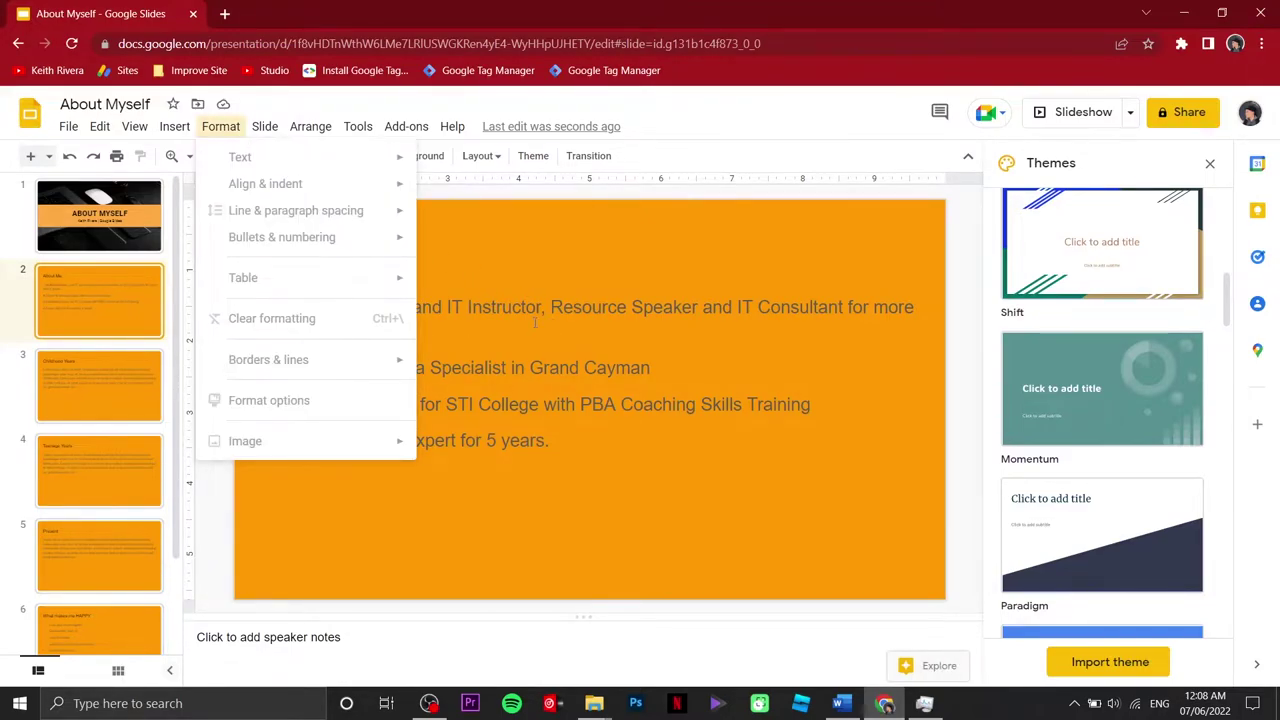
pyautogui.moveTo(272, 134)
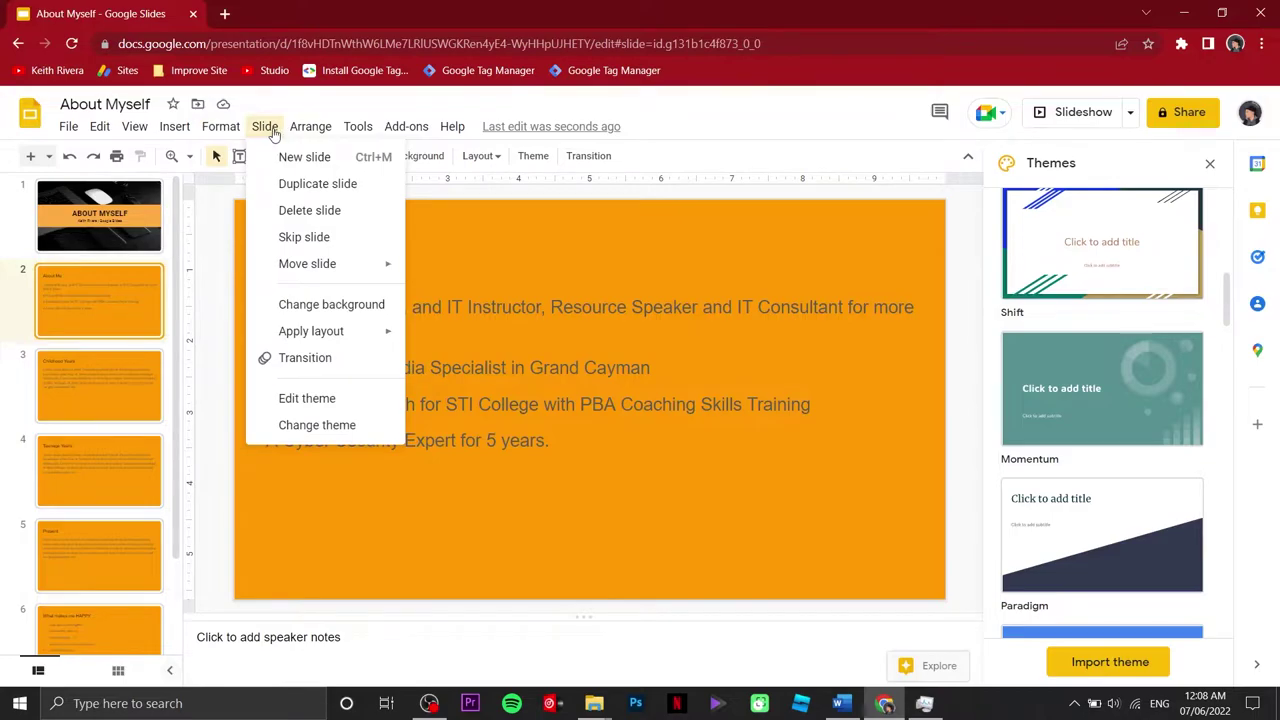
pyautogui.click(317, 399)
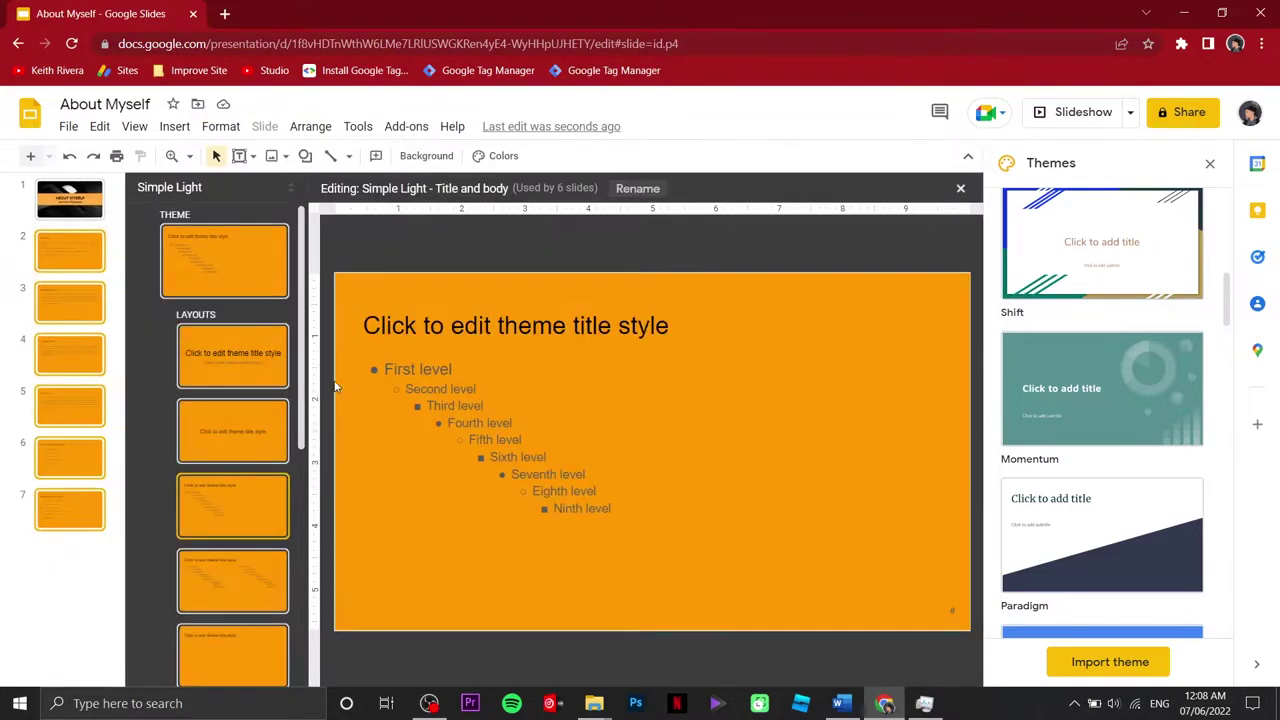
pyautogui.click(397, 318)
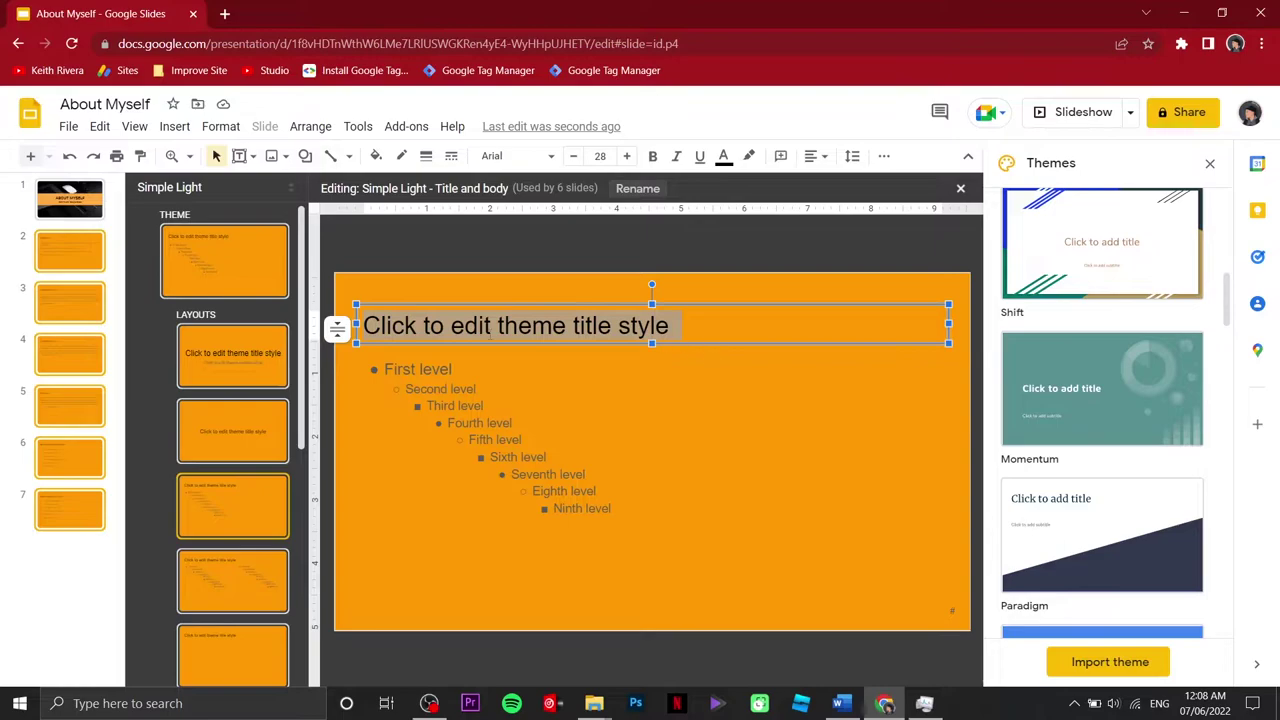
pyautogui.click(552, 160)
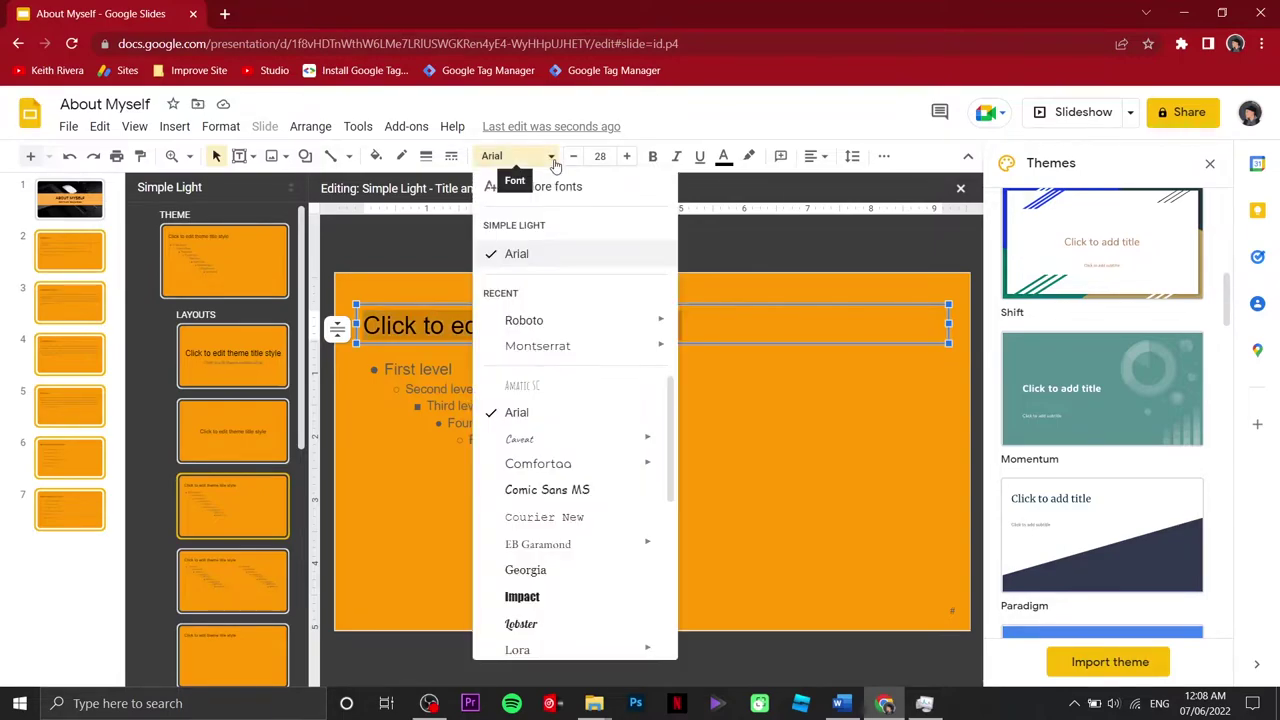
pyautogui.moveTo(547, 331)
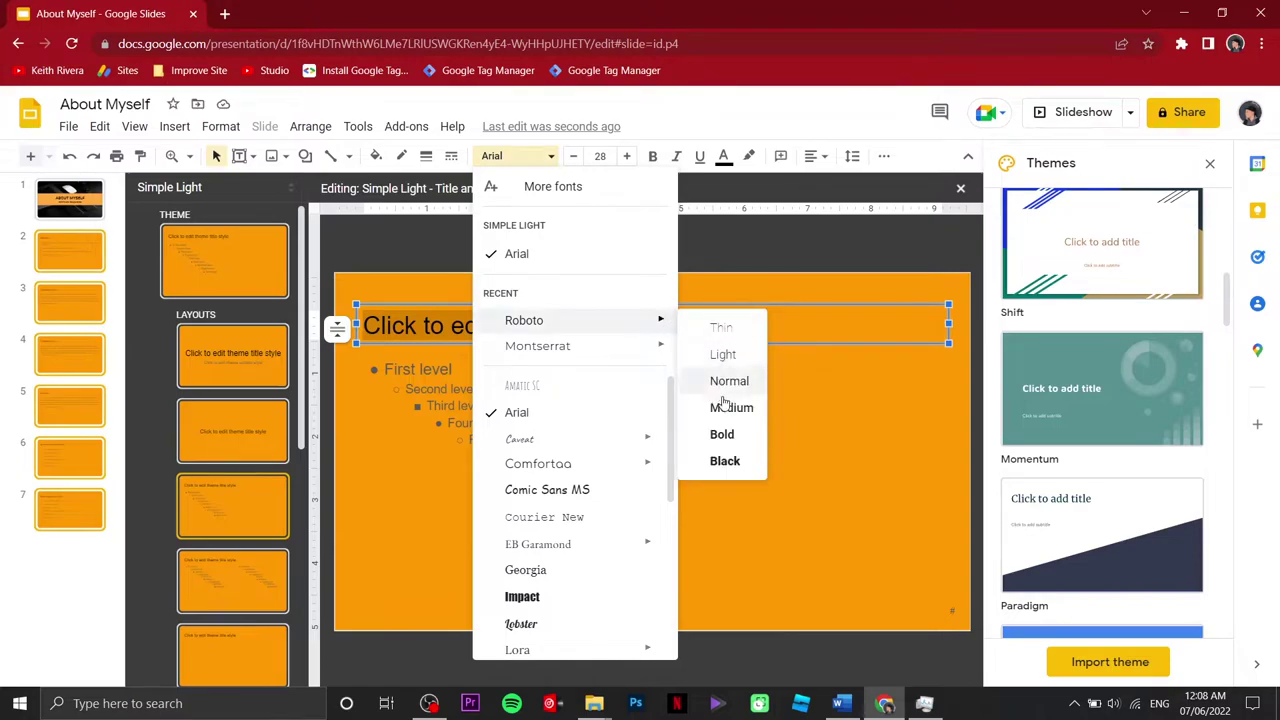
pyautogui.click(722, 434)
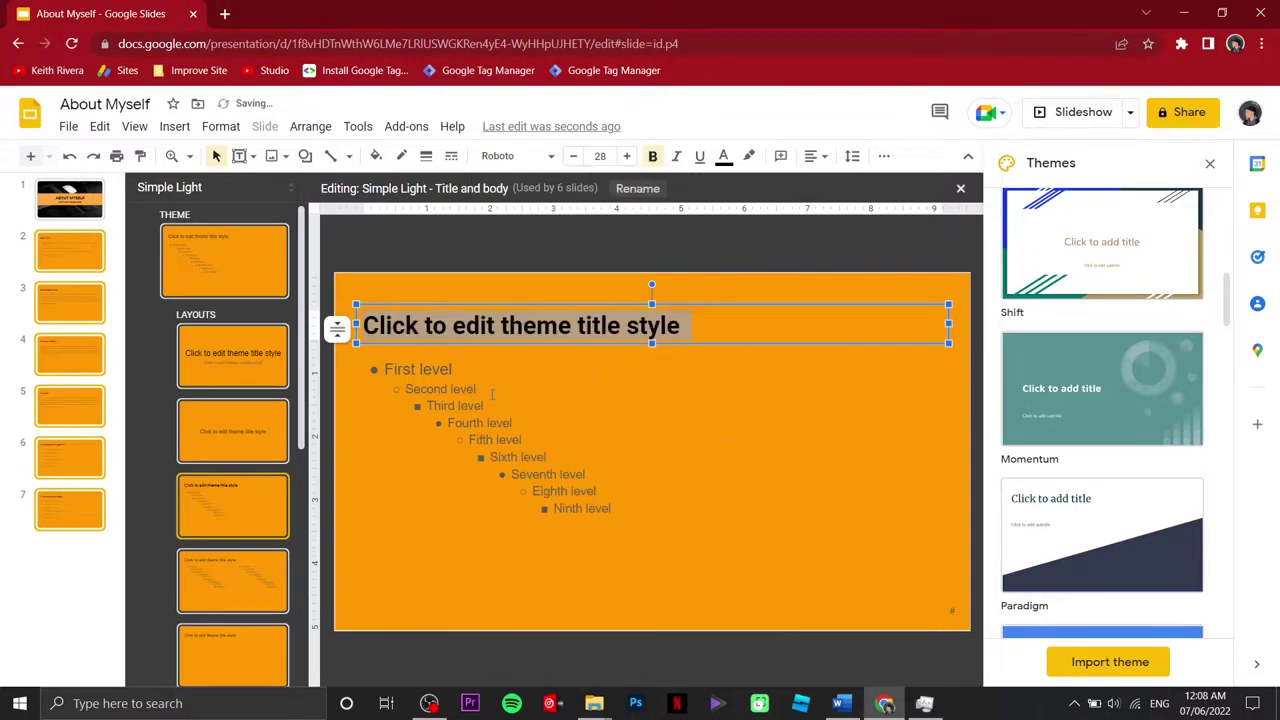
# Step: Set the Title and body layout's body text to black Roboto Normal
pyautogui.tripleClick(518, 457)
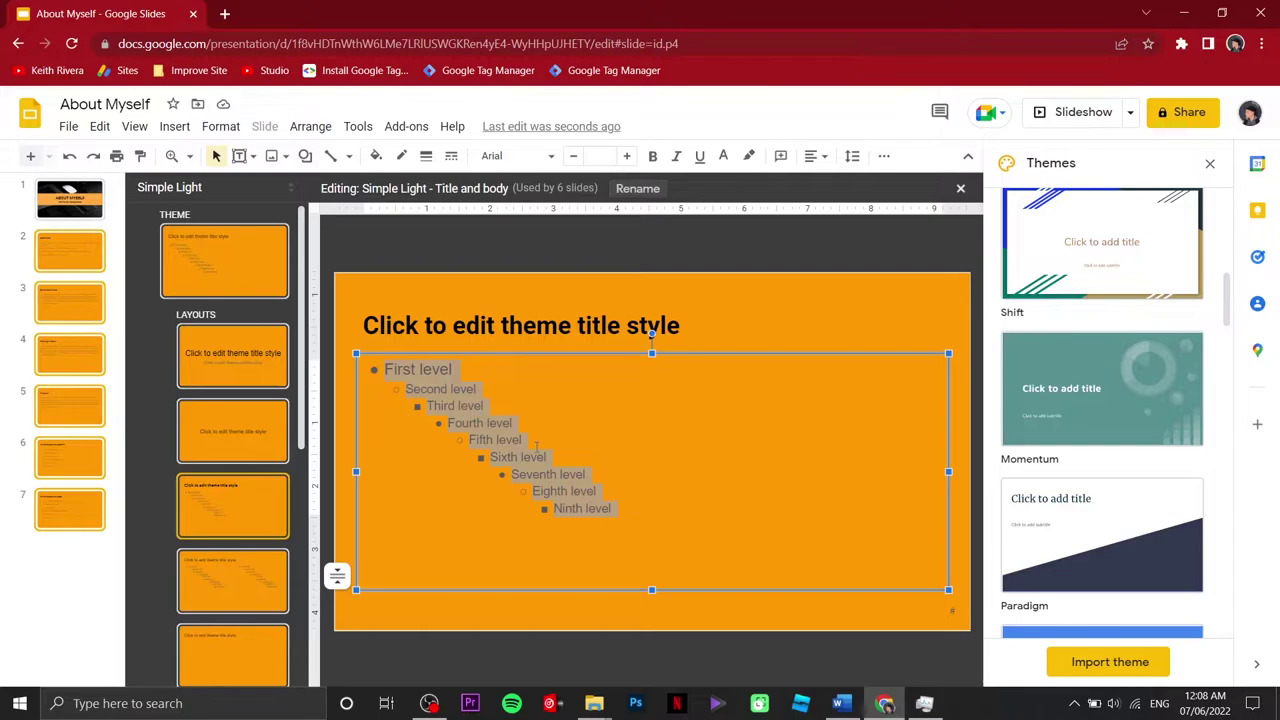
pyautogui.click(548, 157)
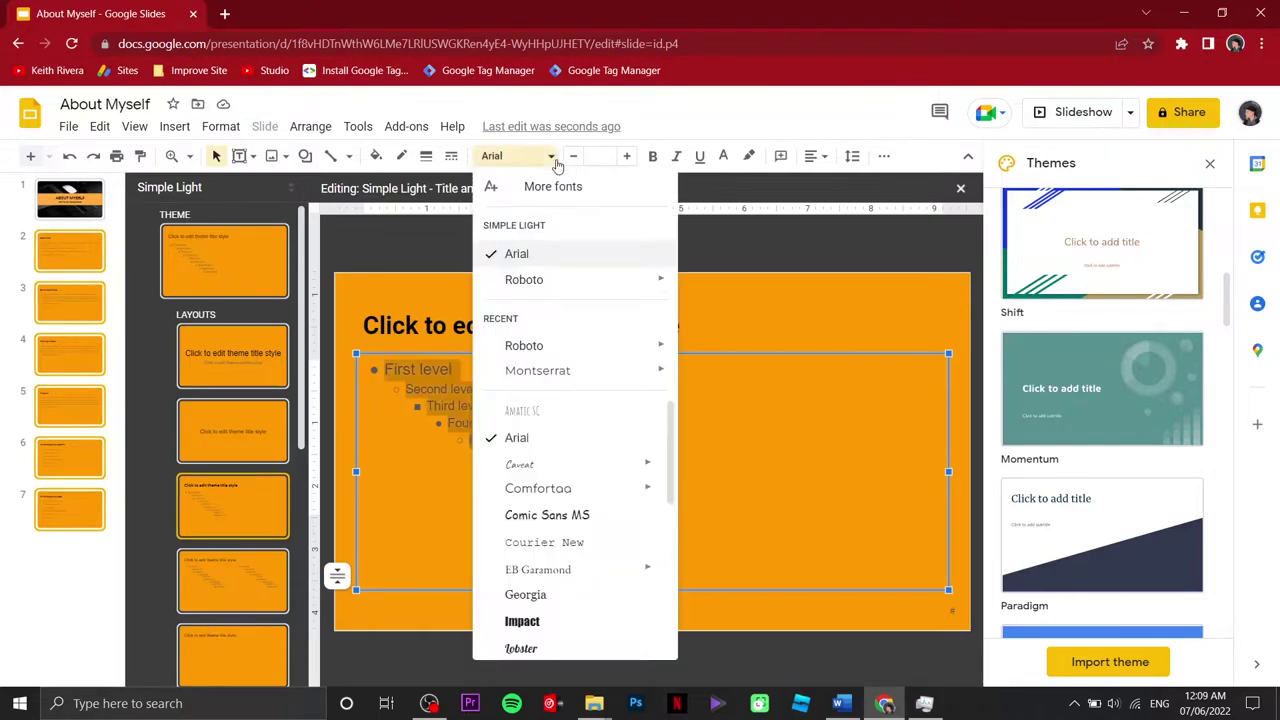
pyautogui.moveTo(580, 278)
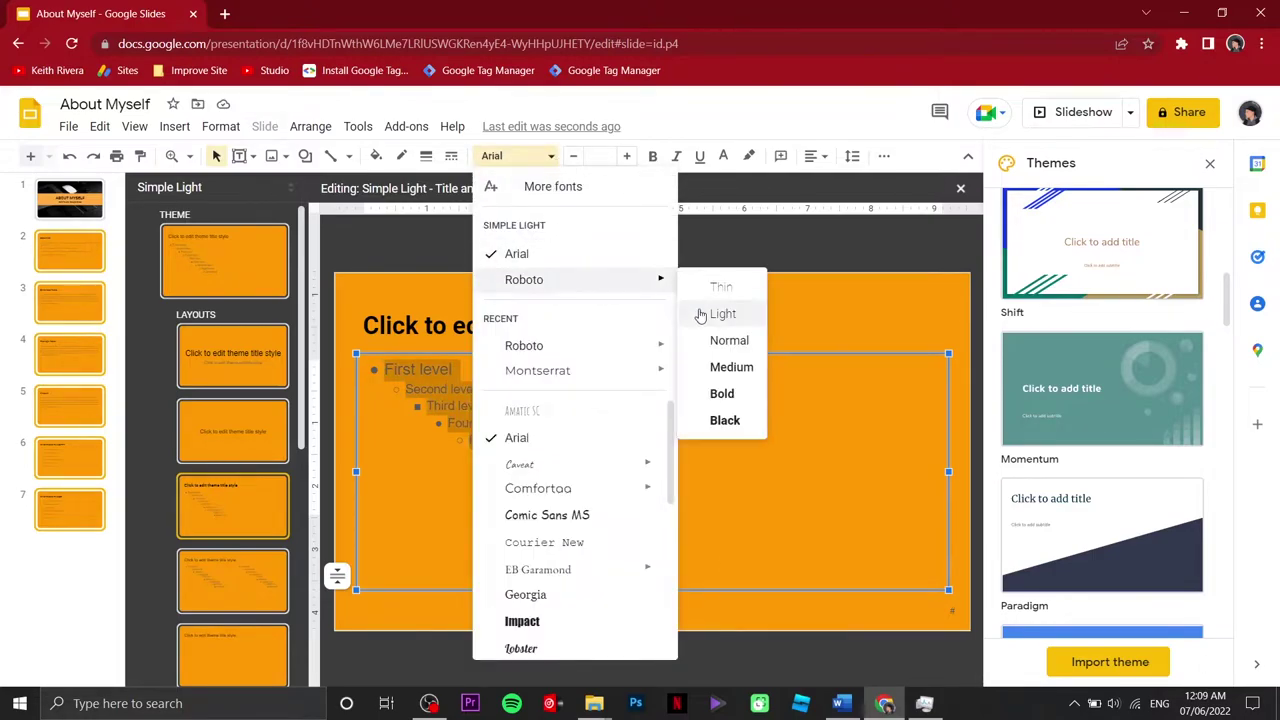
pyautogui.click(716, 340)
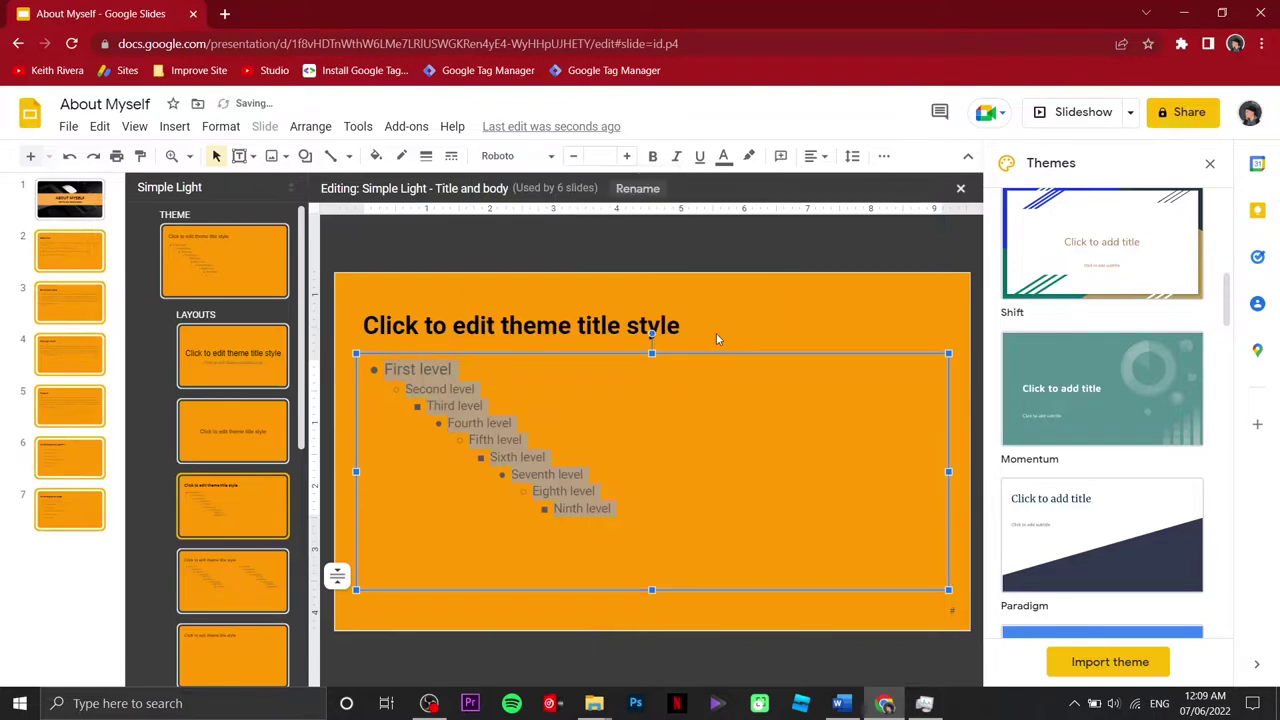
pyautogui.click(724, 157)
pyautogui.click(687, 267)
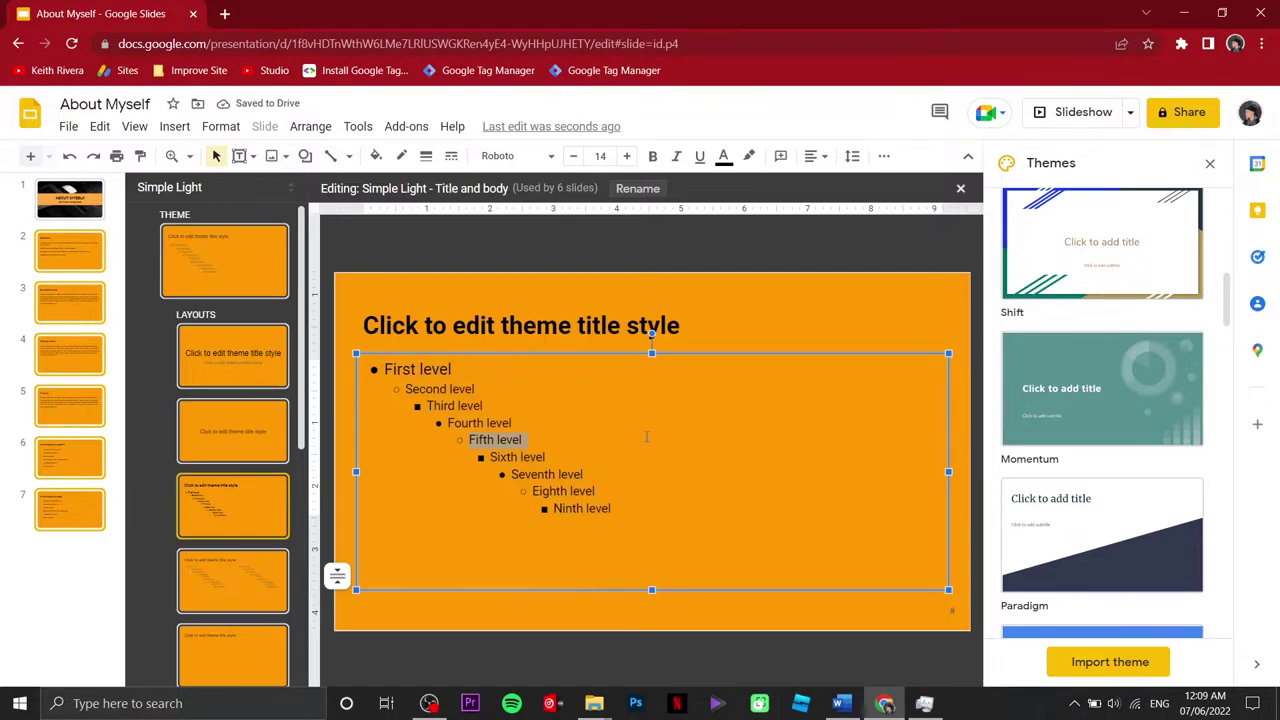
pyautogui.click(255, 352)
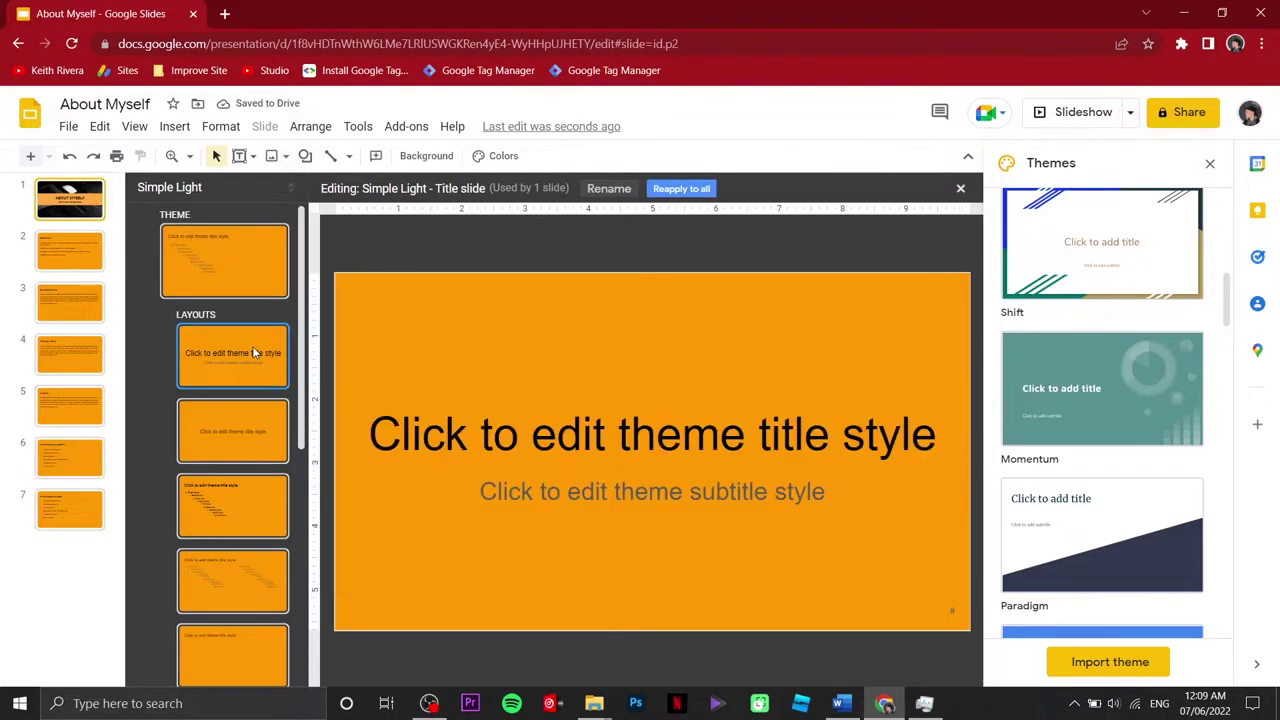
# Step: On the Title slide layout, make the subtitle black and the title Roboto Bold
pyautogui.tripleClick(644, 497)
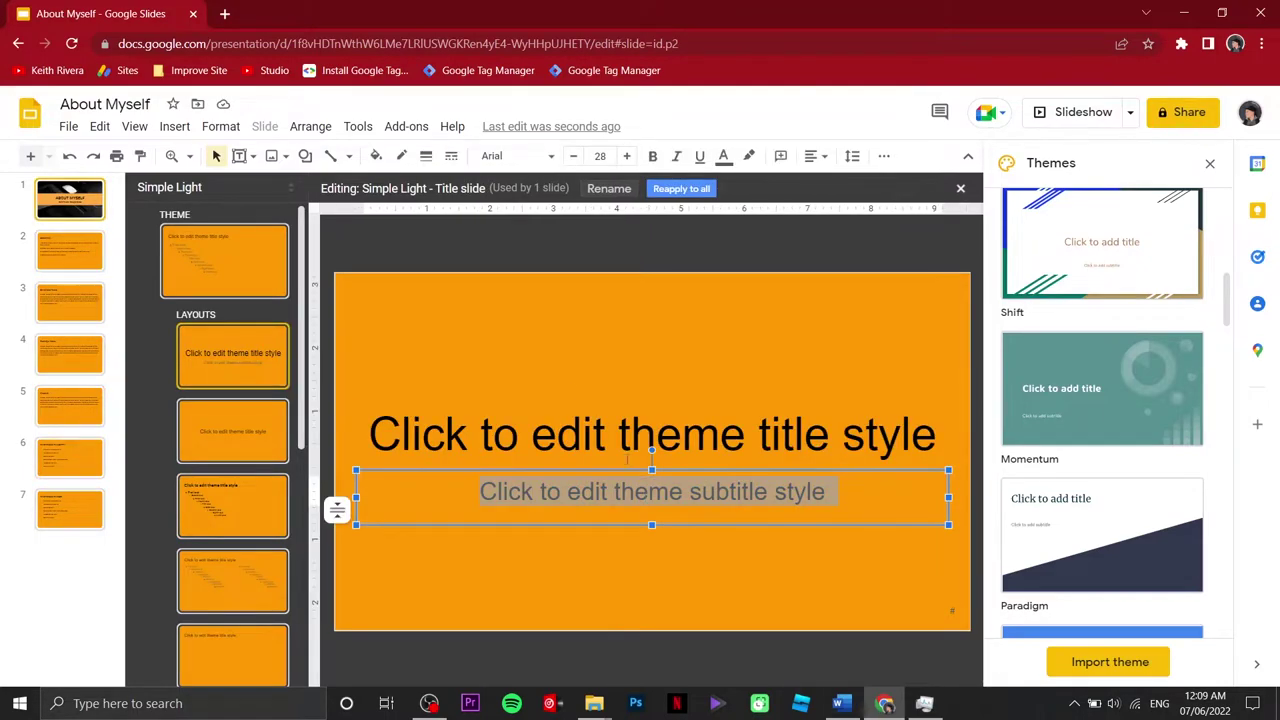
pyautogui.click(724, 158)
pyautogui.click(731, 211)
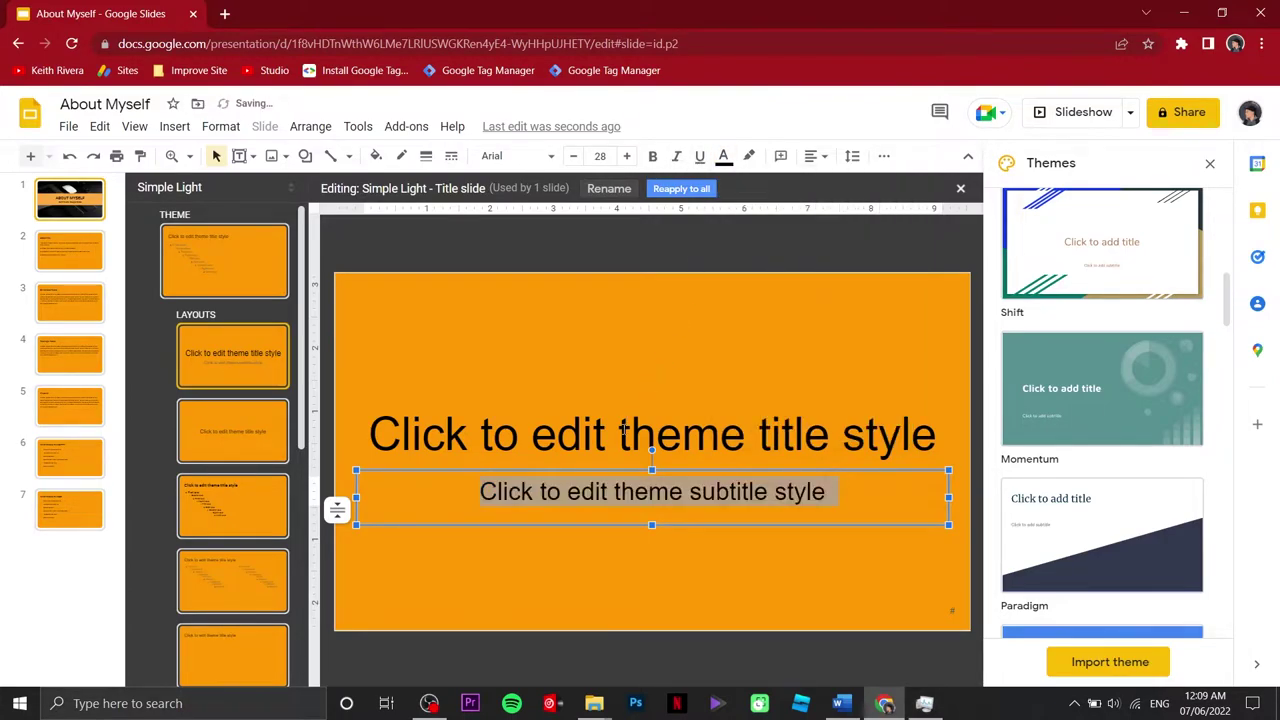
pyautogui.tripleClick(623, 429)
pyautogui.click(515, 156)
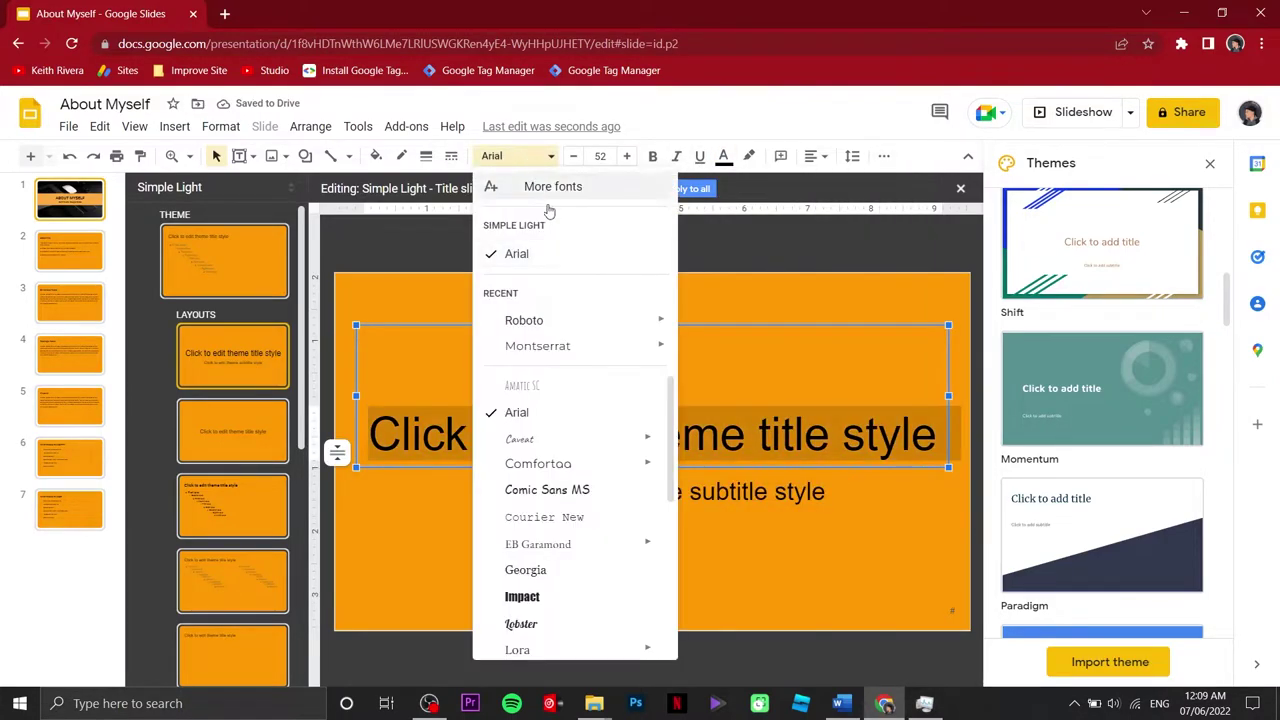
pyautogui.moveTo(606, 323)
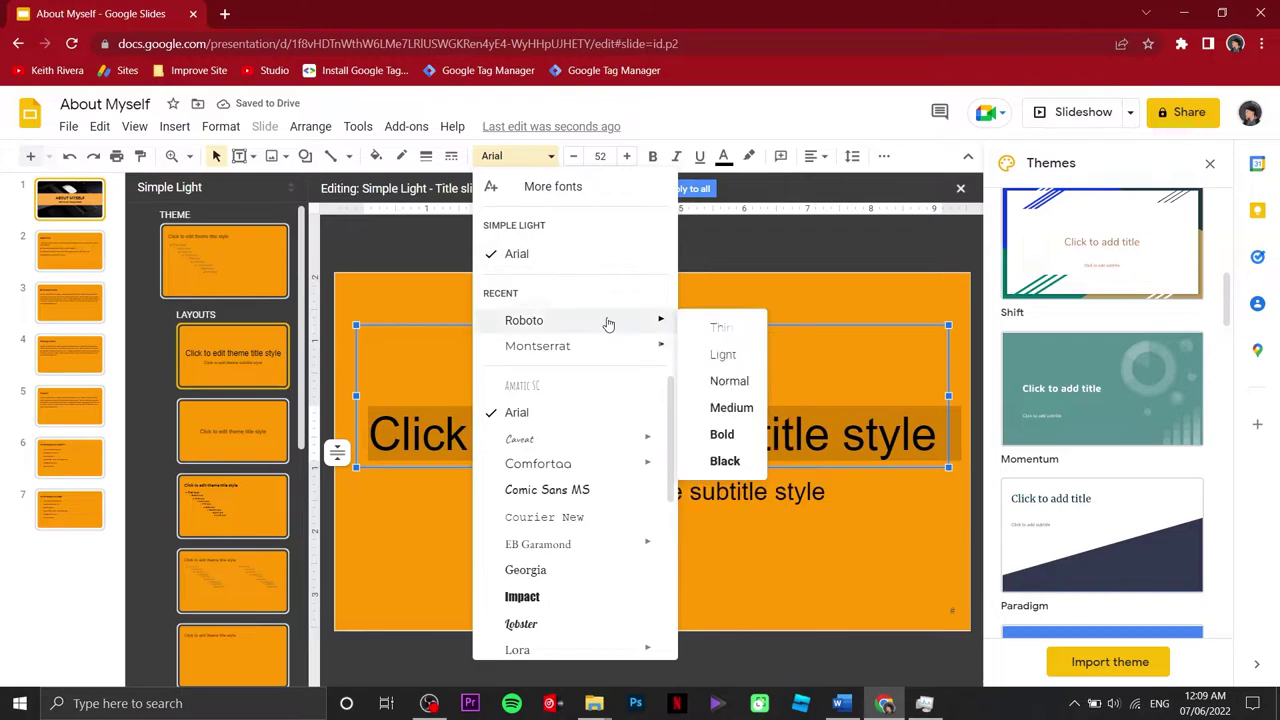
pyautogui.click(731, 432)
# Step: Shrink the layout's title three sizes and the subtitle to 22, then close the theme editor
pyautogui.click(573, 157)
pyautogui.click(574, 157)
pyautogui.click(574, 157)
pyautogui.click(574, 157)
pyautogui.click(574, 157)
pyautogui.click(574, 157)
pyautogui.click(574, 157)
pyautogui.click(574, 157)
pyautogui.tripleClick(715, 498)
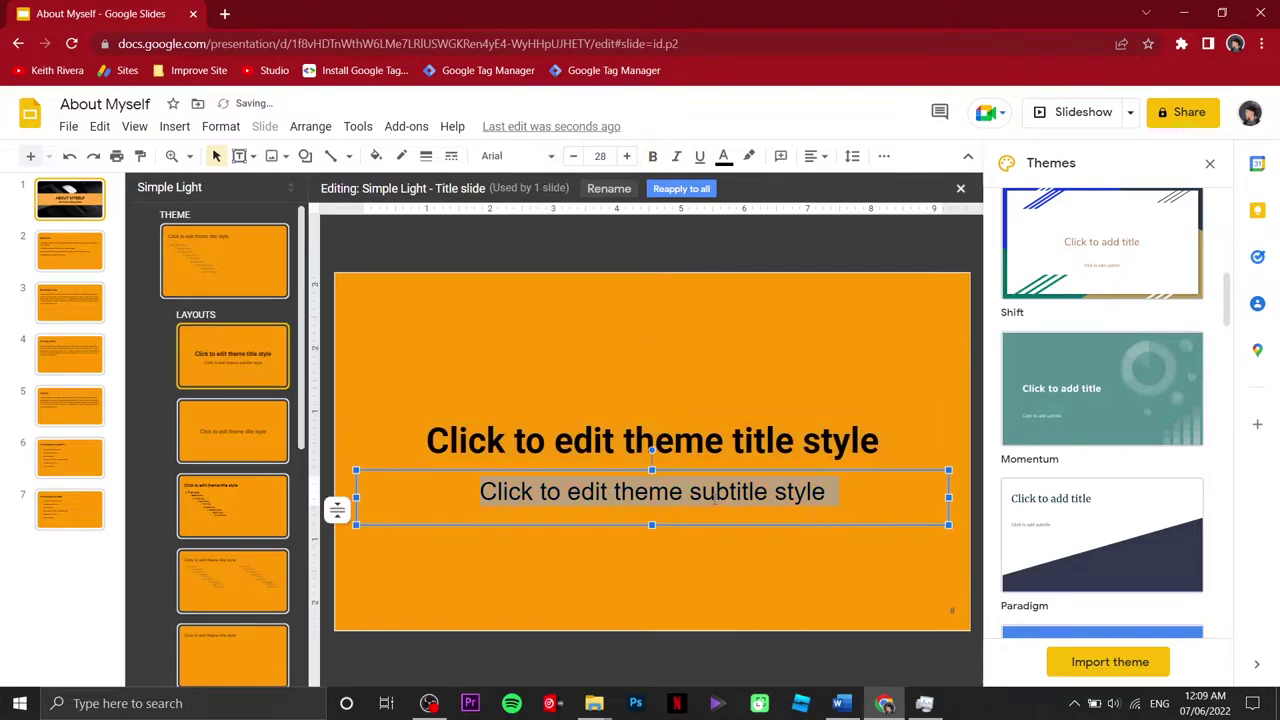
pyautogui.click(574, 157)
pyautogui.click(574, 157)
pyautogui.click(574, 157)
pyautogui.click(574, 157)
pyautogui.click(574, 157)
pyautogui.click(574, 157)
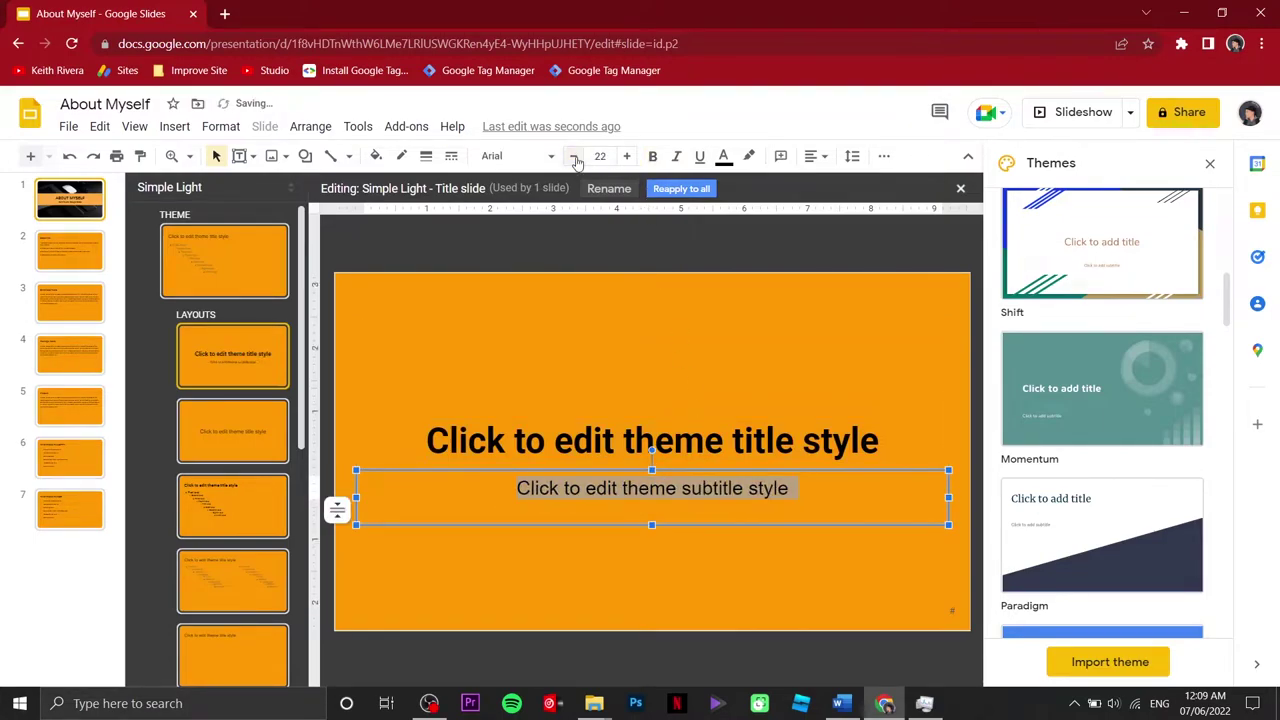
pyautogui.click(605, 410)
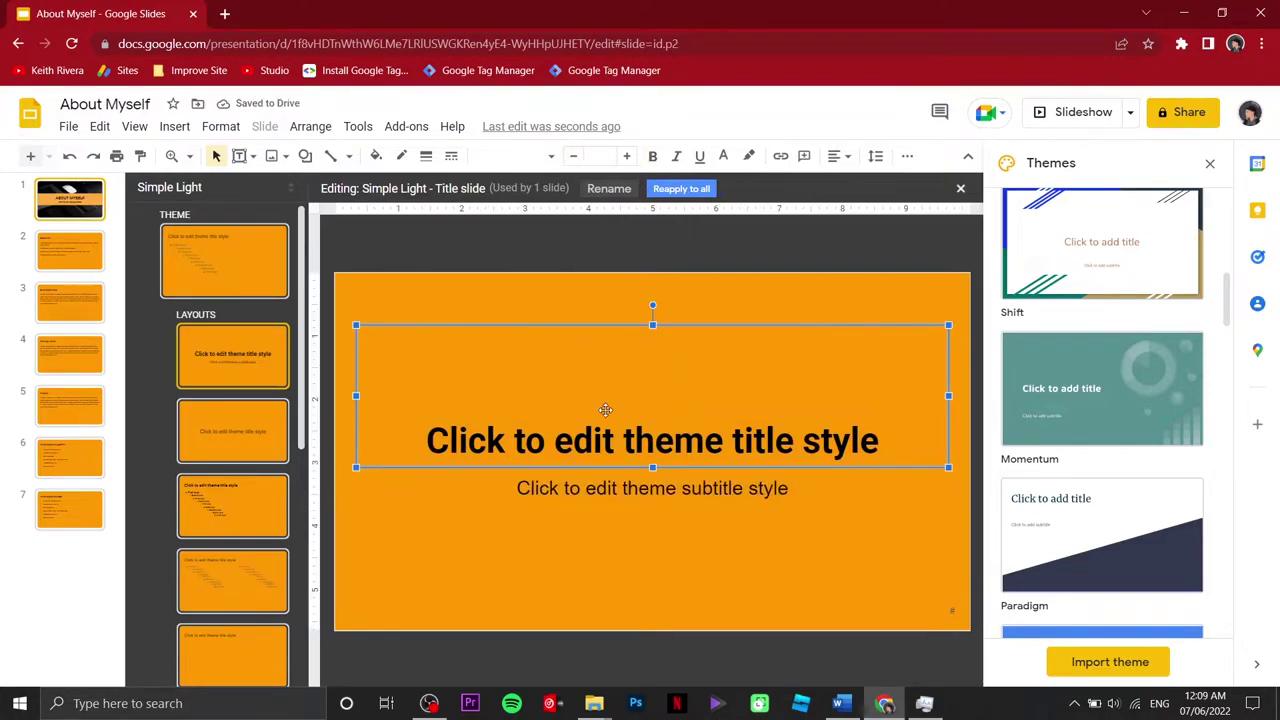
pyautogui.click(961, 190)
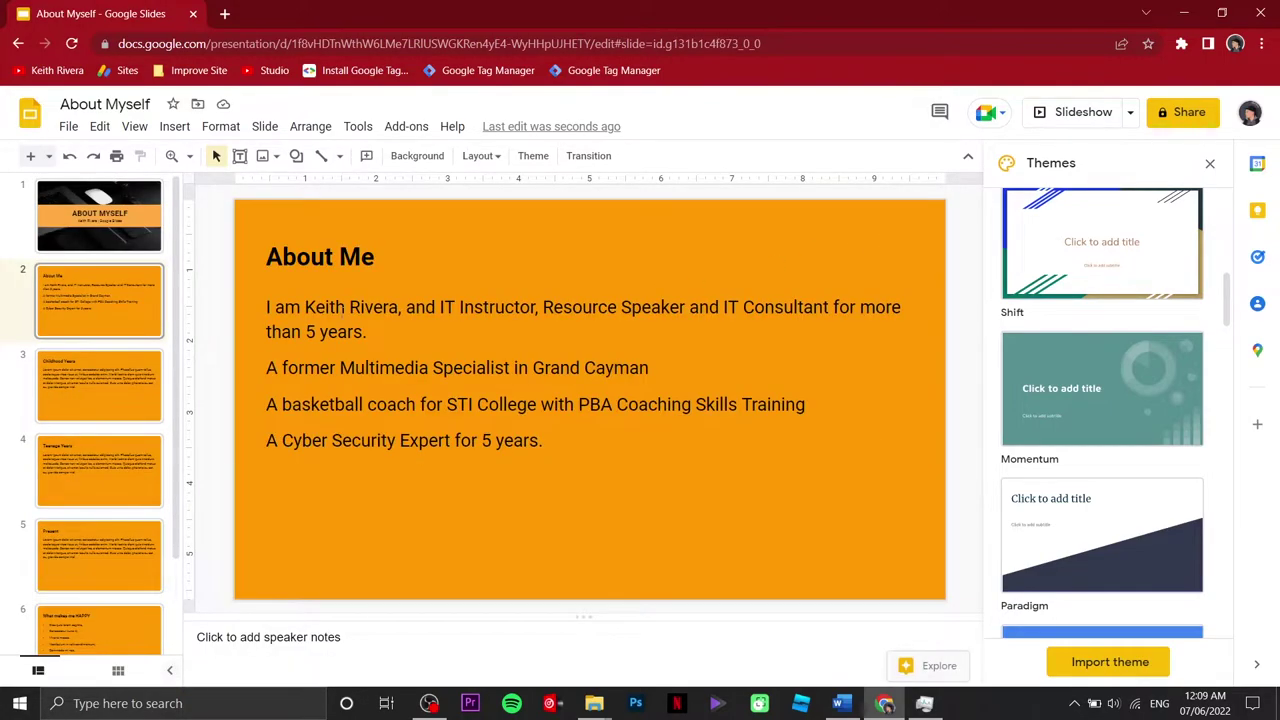
# Step: Narrow the About Me body text box to the slide's left half
pyautogui.click(116, 388)
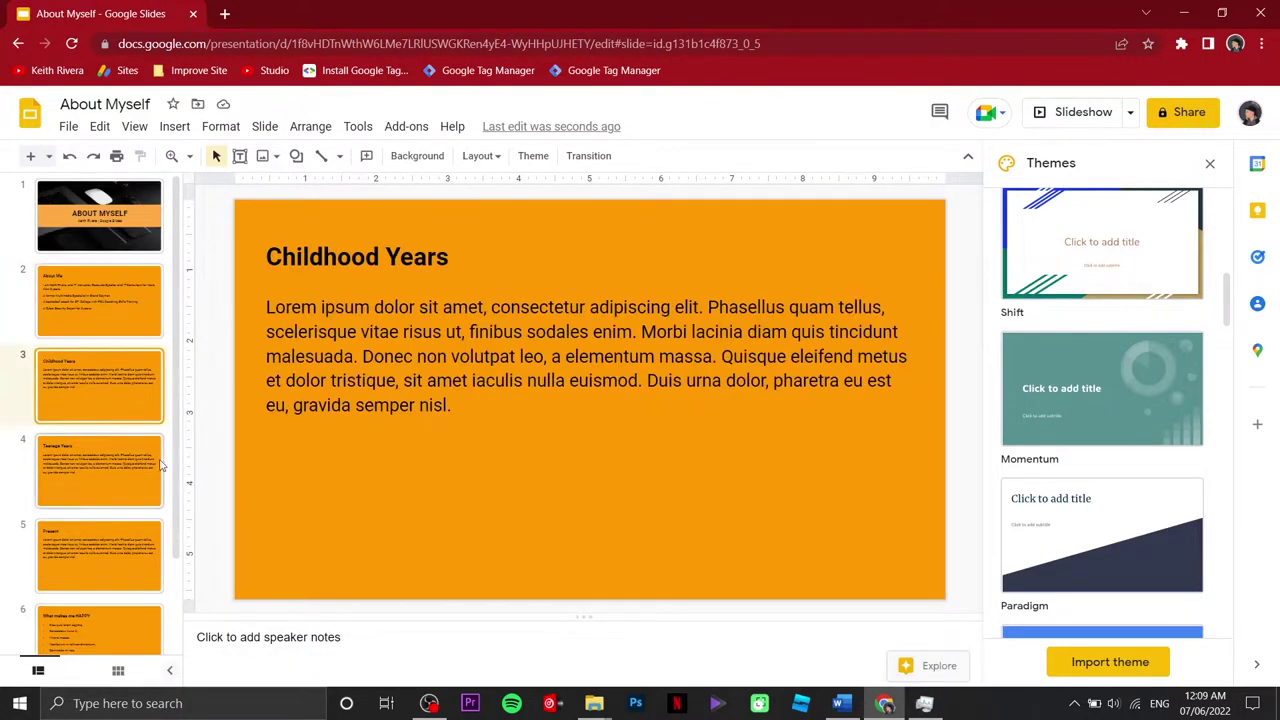
pyautogui.click(73, 226)
pyautogui.click(104, 303)
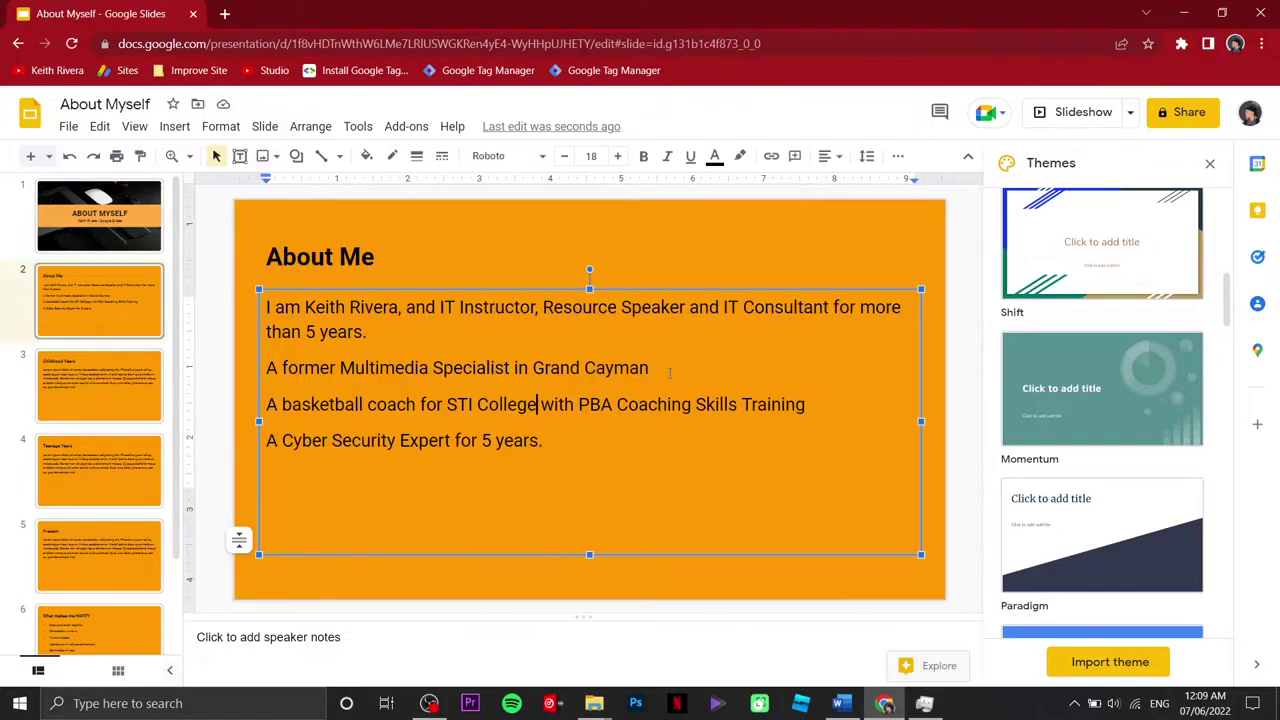
pyautogui.moveTo(922, 420); pyautogui.dragTo(596, 467)
pyautogui.click(360, 408)
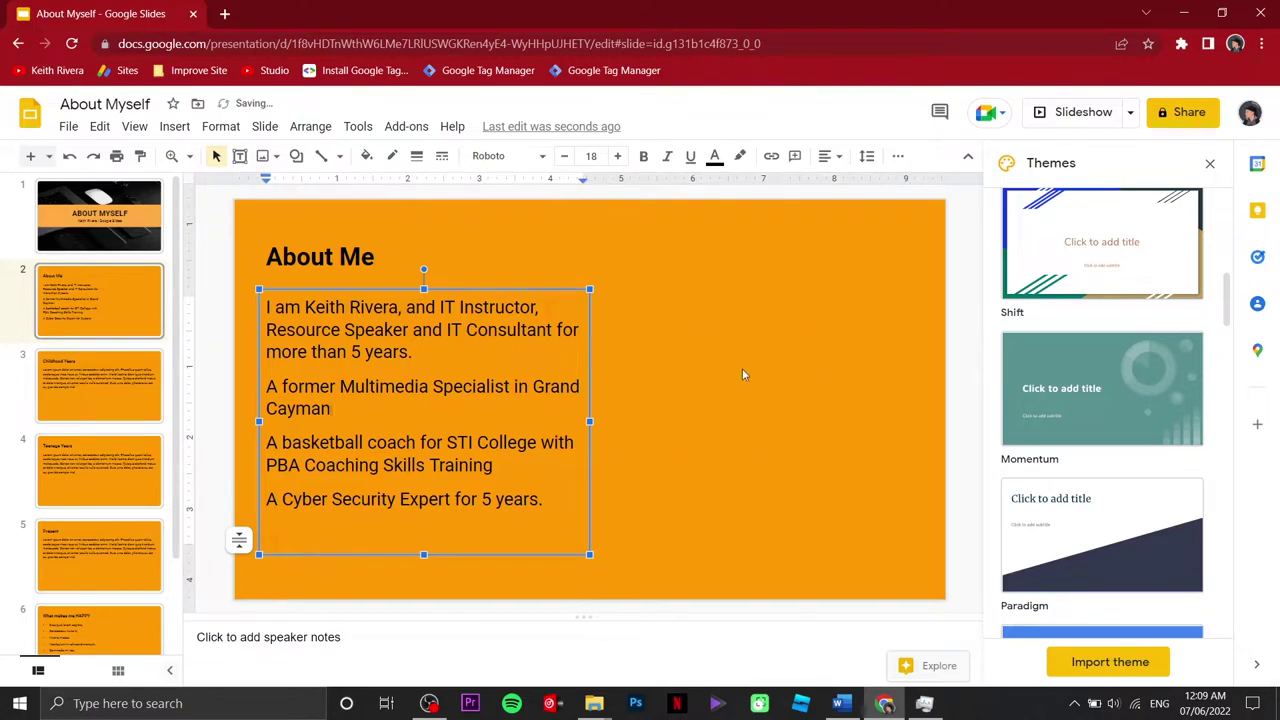
pyautogui.click(756, 435)
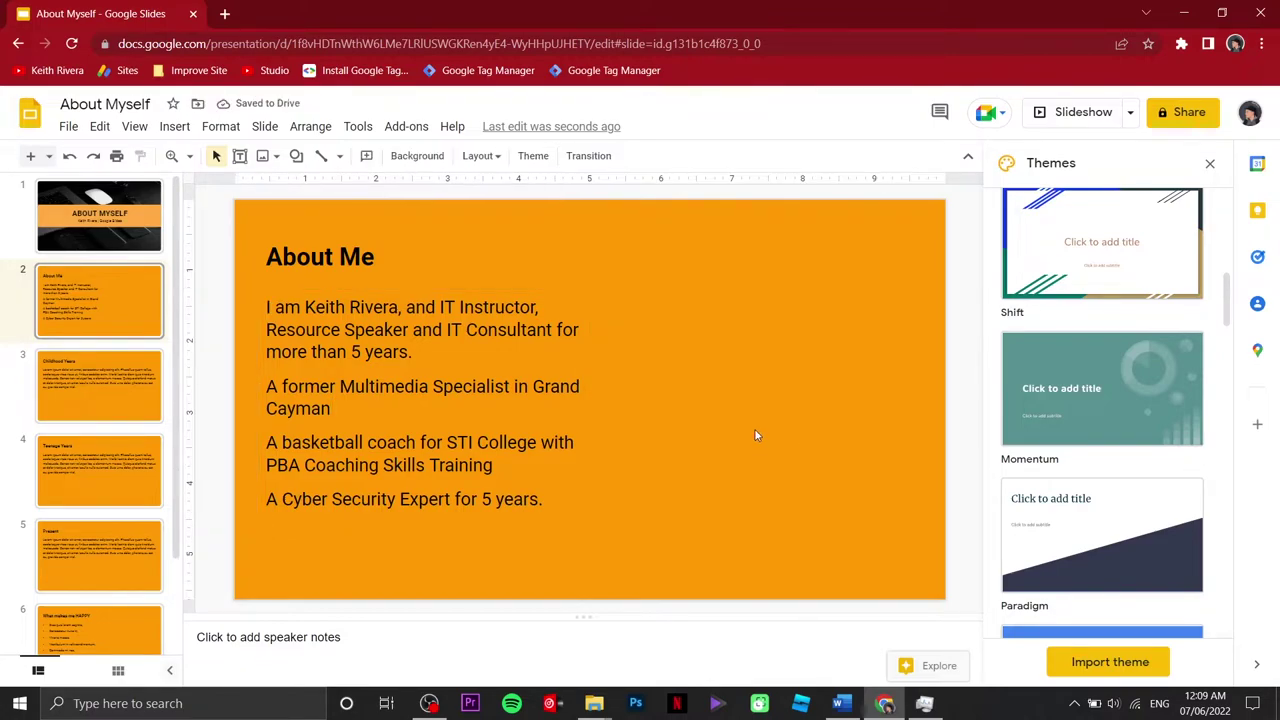
# Step: Upload Me.jpg onto the About Me slide and place it on the right side
pyautogui.click(177, 128)
pyautogui.moveTo(202, 159)
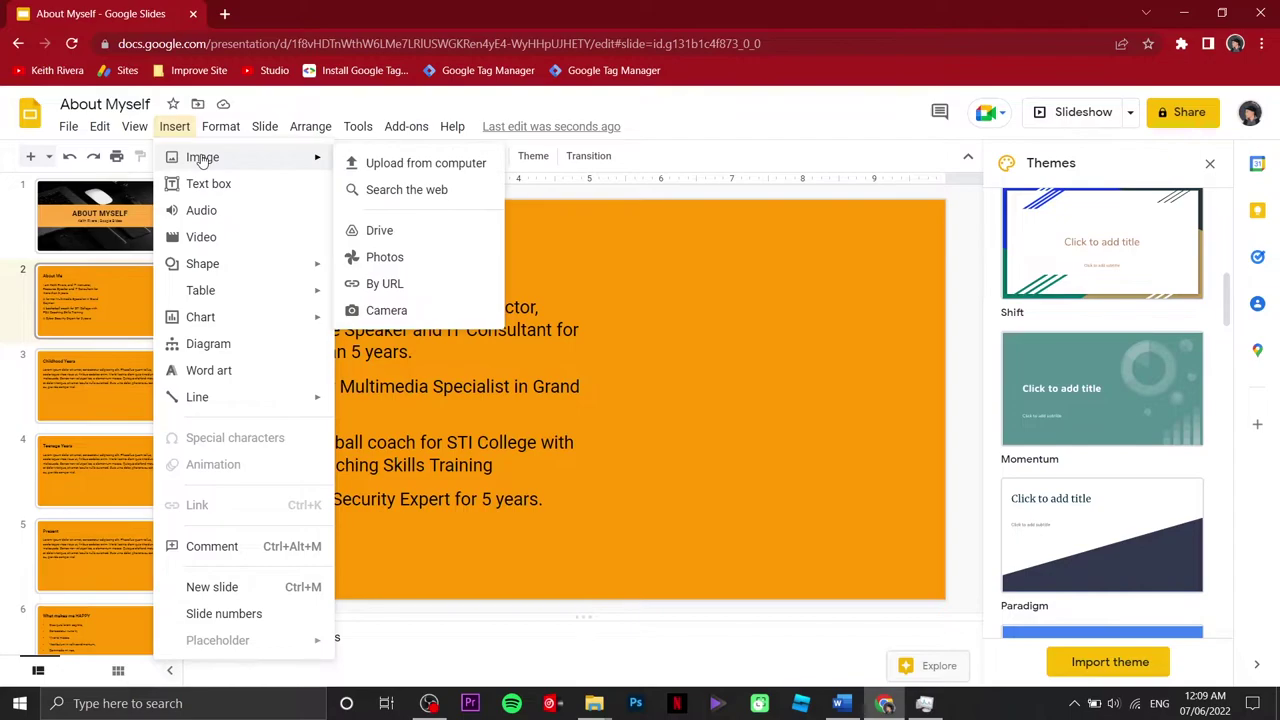
pyautogui.click(388, 168)
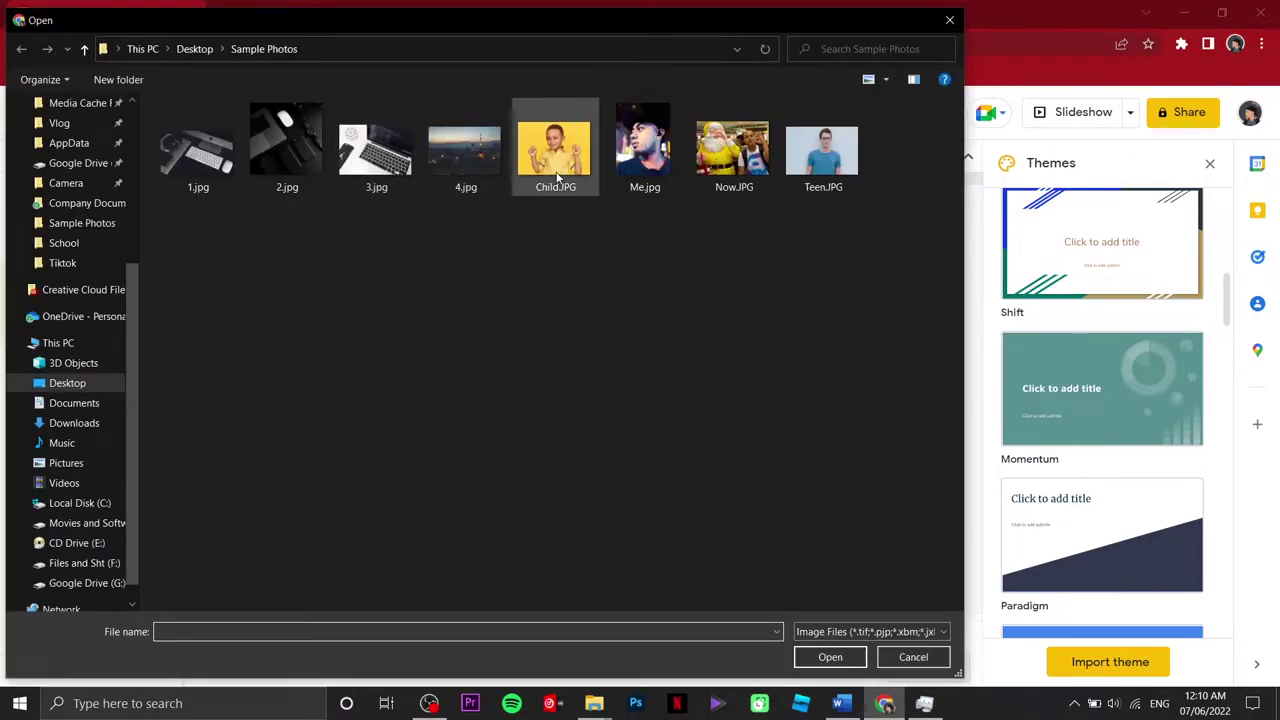
pyautogui.click(626, 160)
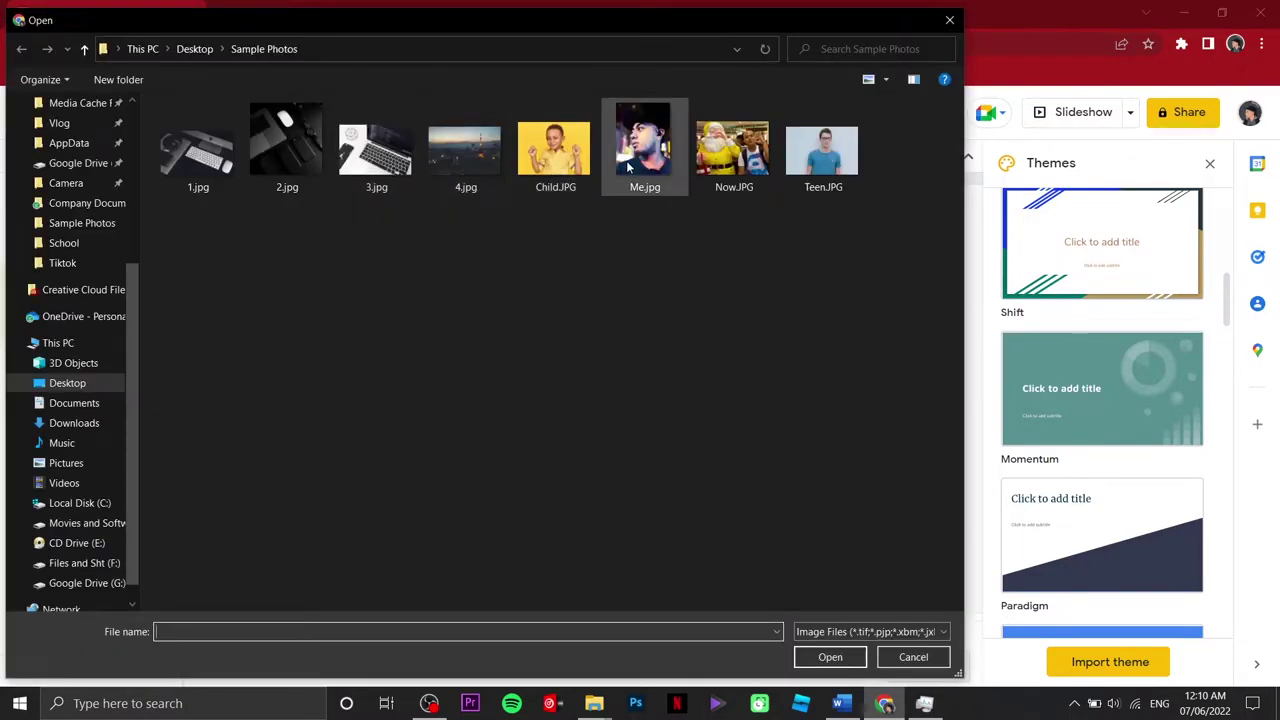
pyautogui.click(858, 662)
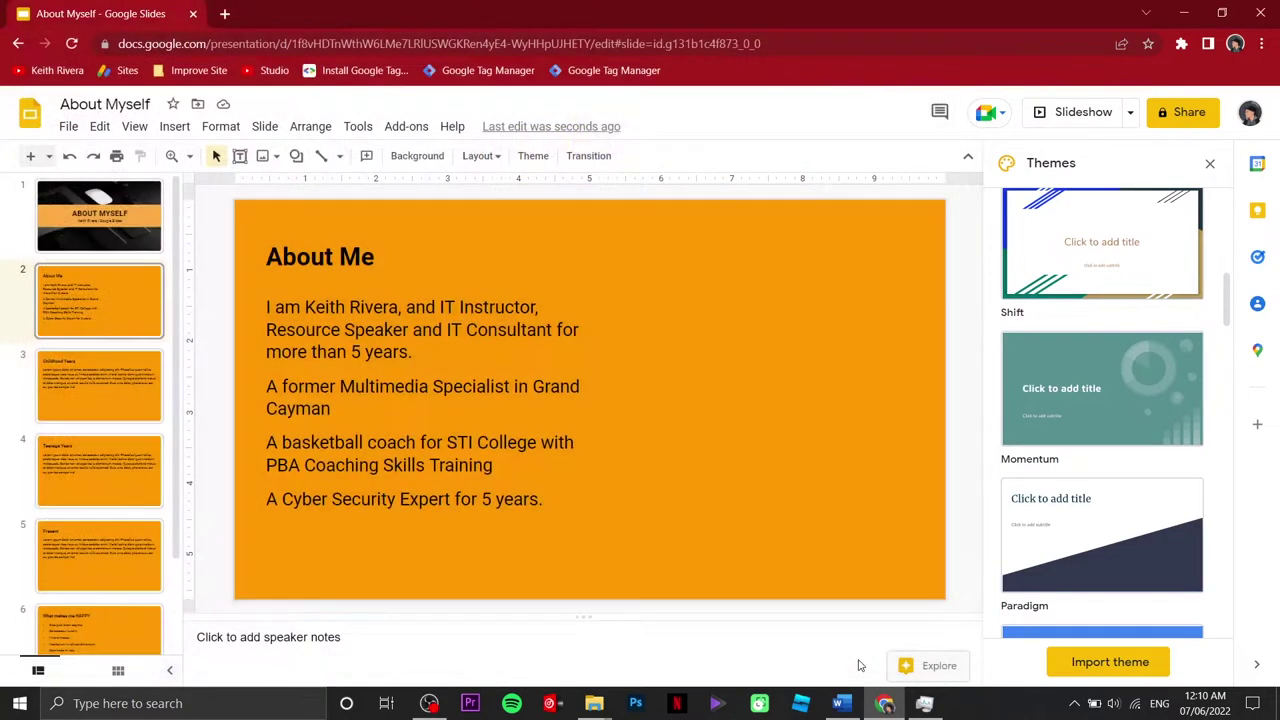
pyautogui.moveTo(728, 404); pyautogui.dragTo(812, 384)
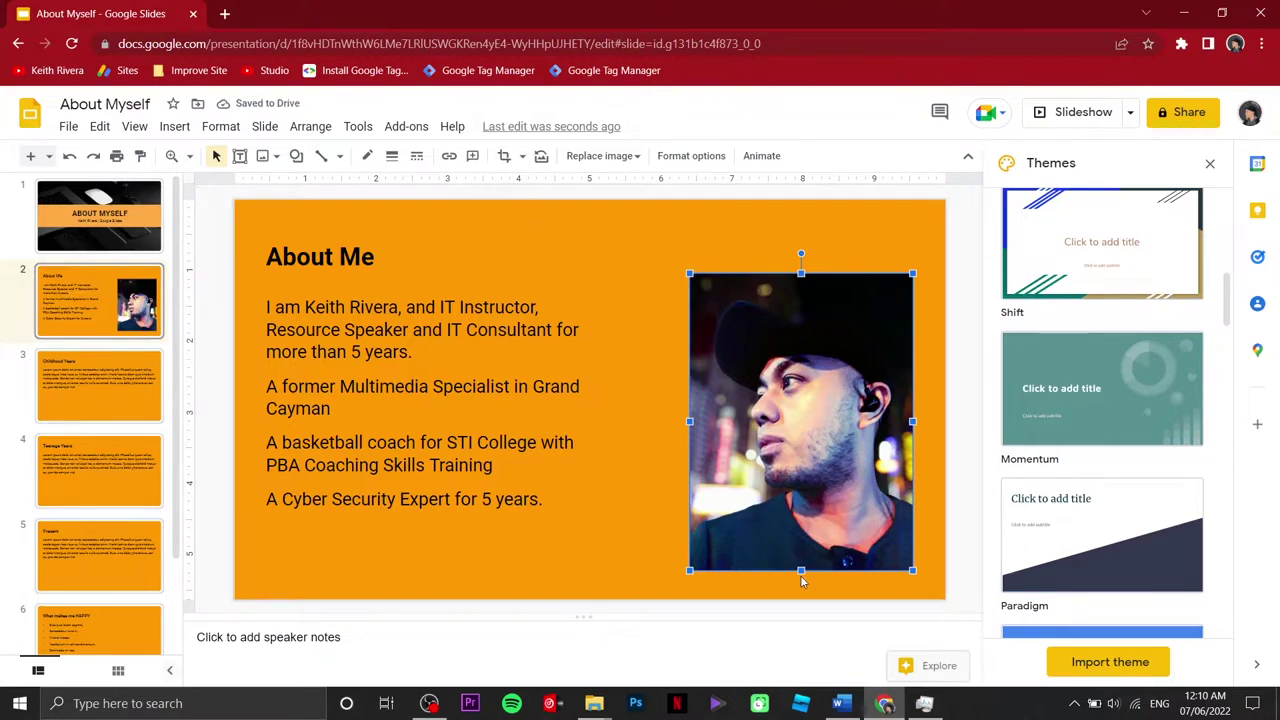
pyautogui.moveTo(801, 570); pyautogui.dragTo(801, 502)
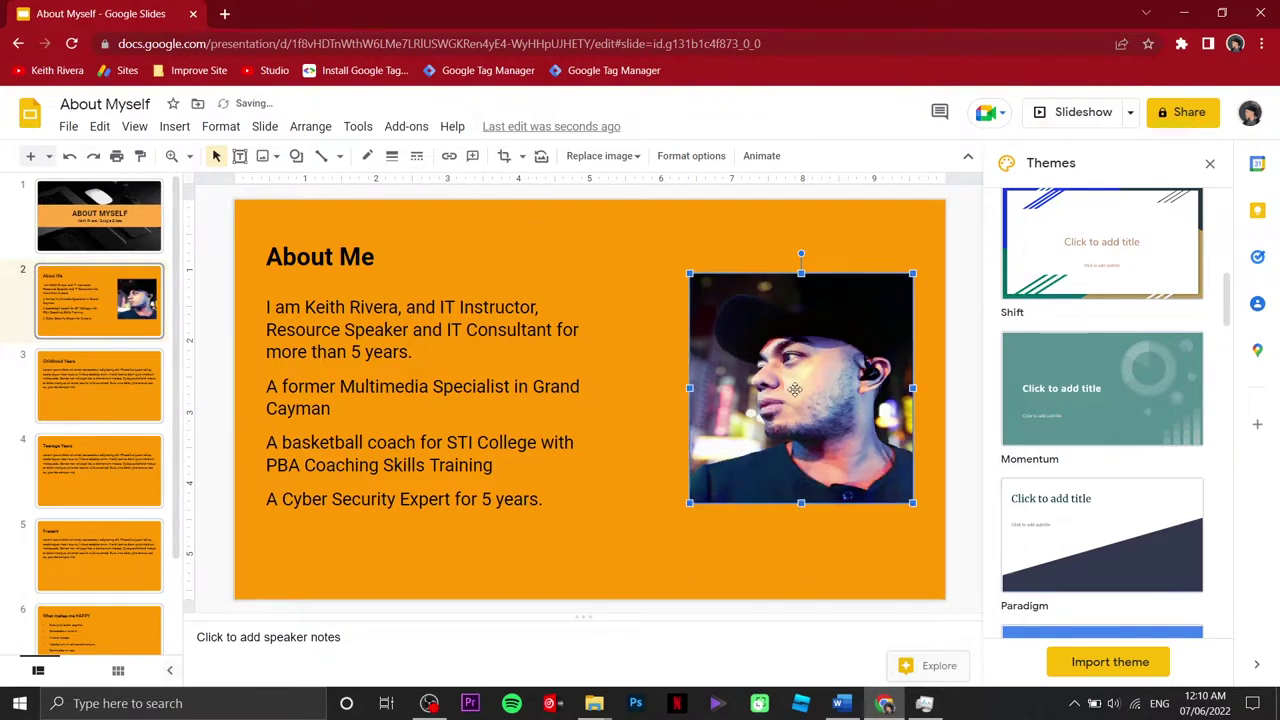
pyautogui.hotkey('ctrl', 'z')
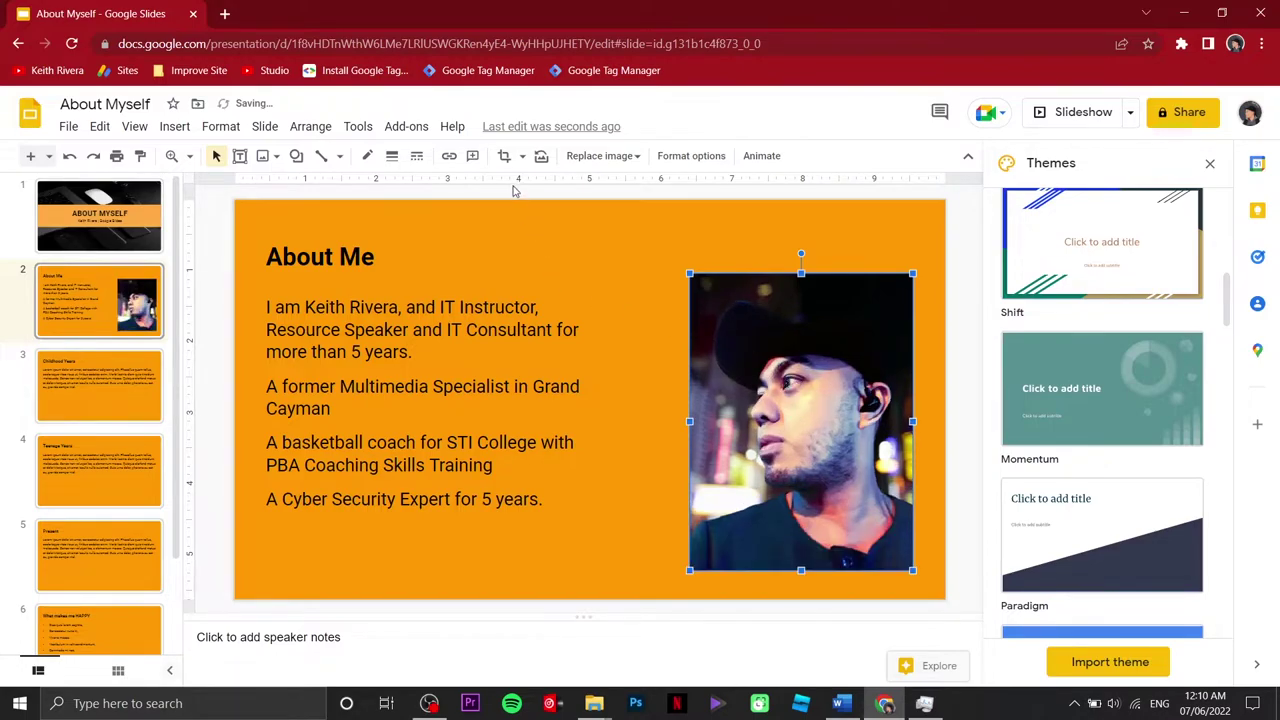
# Step: Crop the top and bottom off the portrait photo and shift it slightly left
pyautogui.click(505, 157)
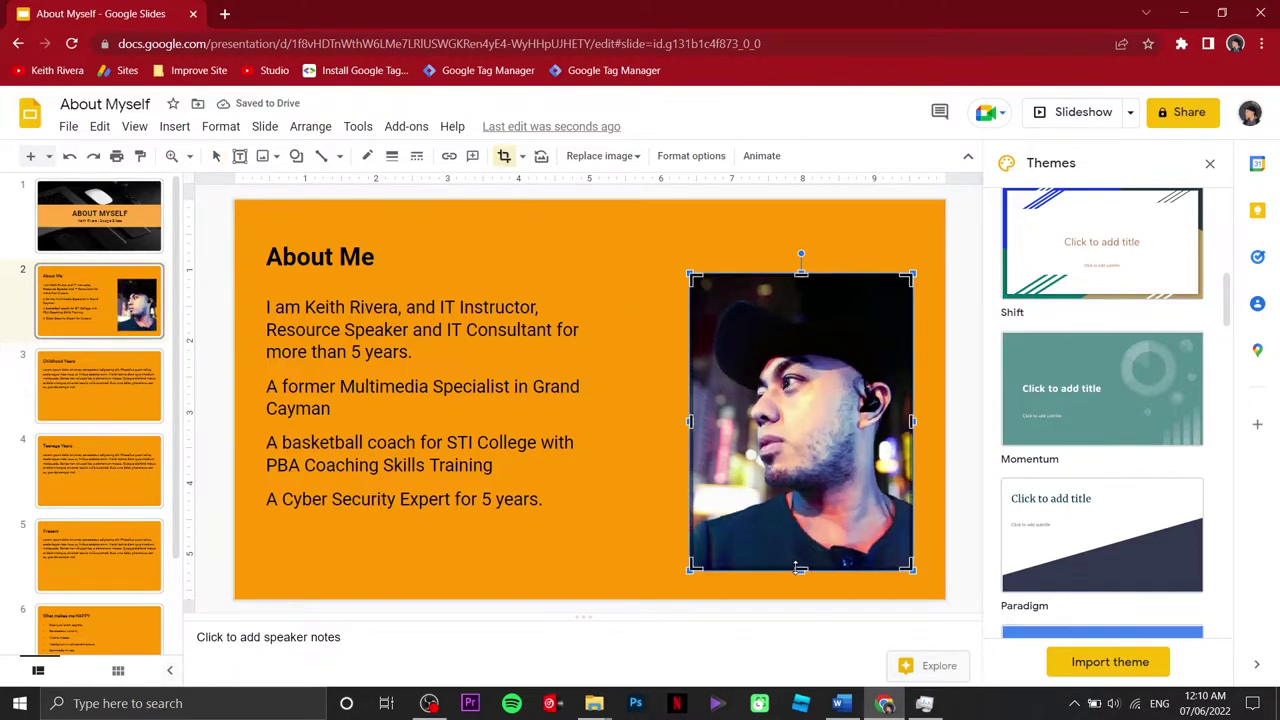
pyautogui.moveTo(800, 568); pyautogui.dragTo(800, 537)
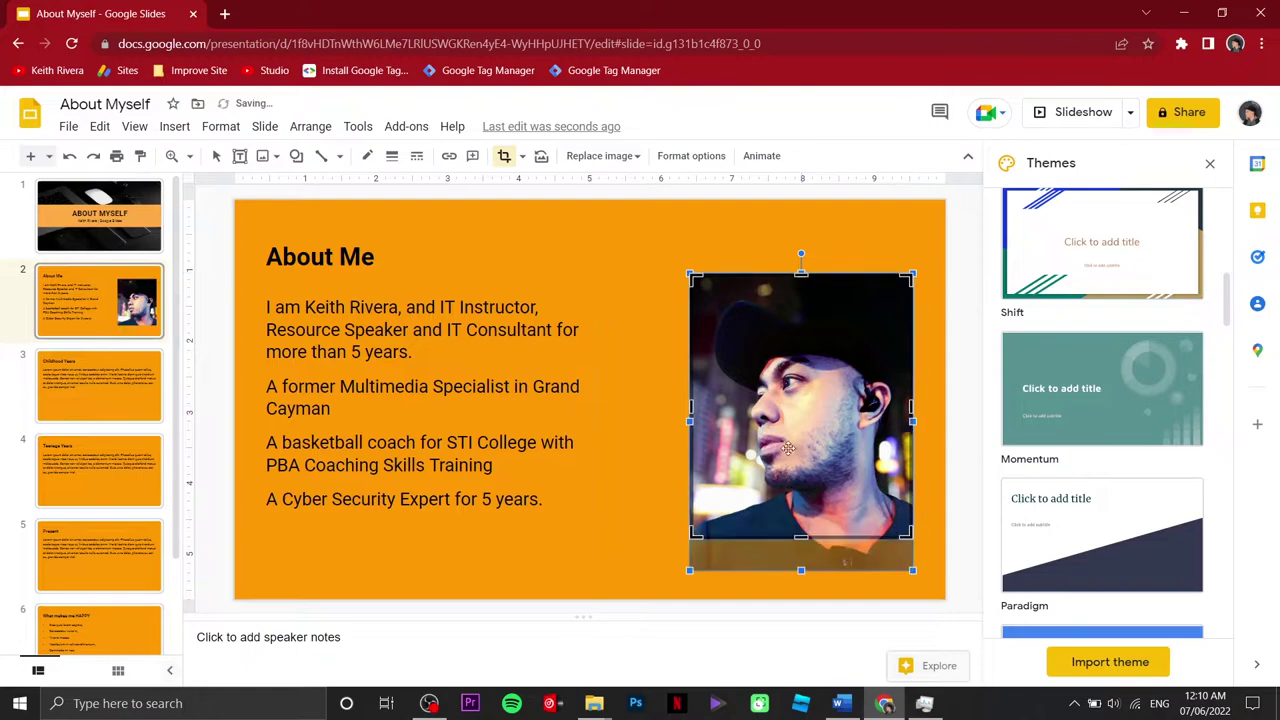
pyautogui.moveTo(801, 275); pyautogui.dragTo(801, 294)
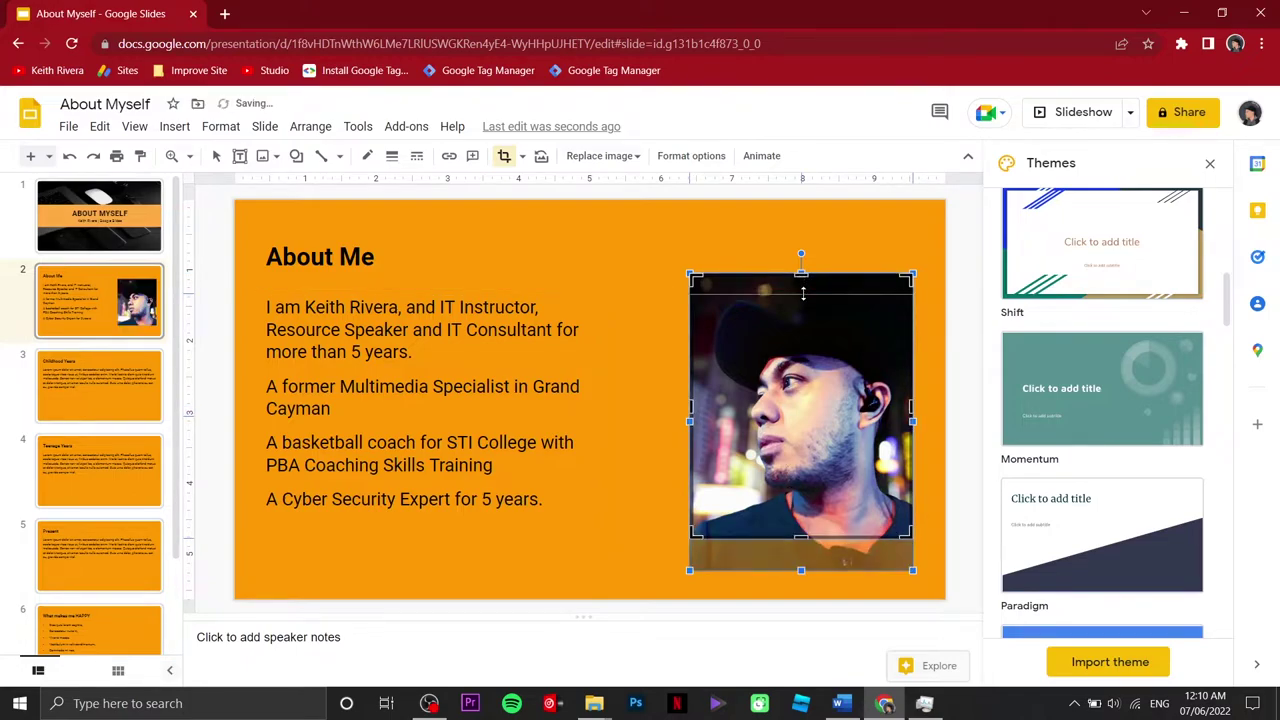
pyautogui.press('Return')
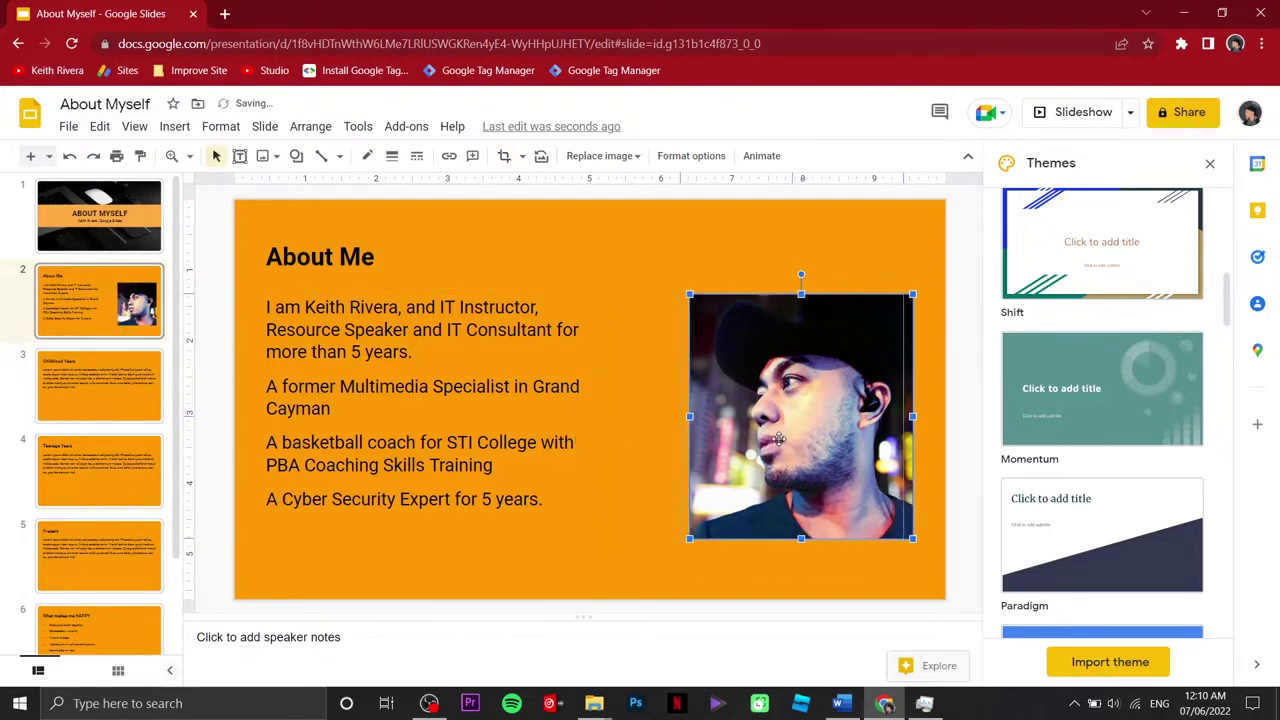
pyautogui.moveTo(798, 484); pyautogui.dragTo(771, 482)
pyautogui.click(936, 526)
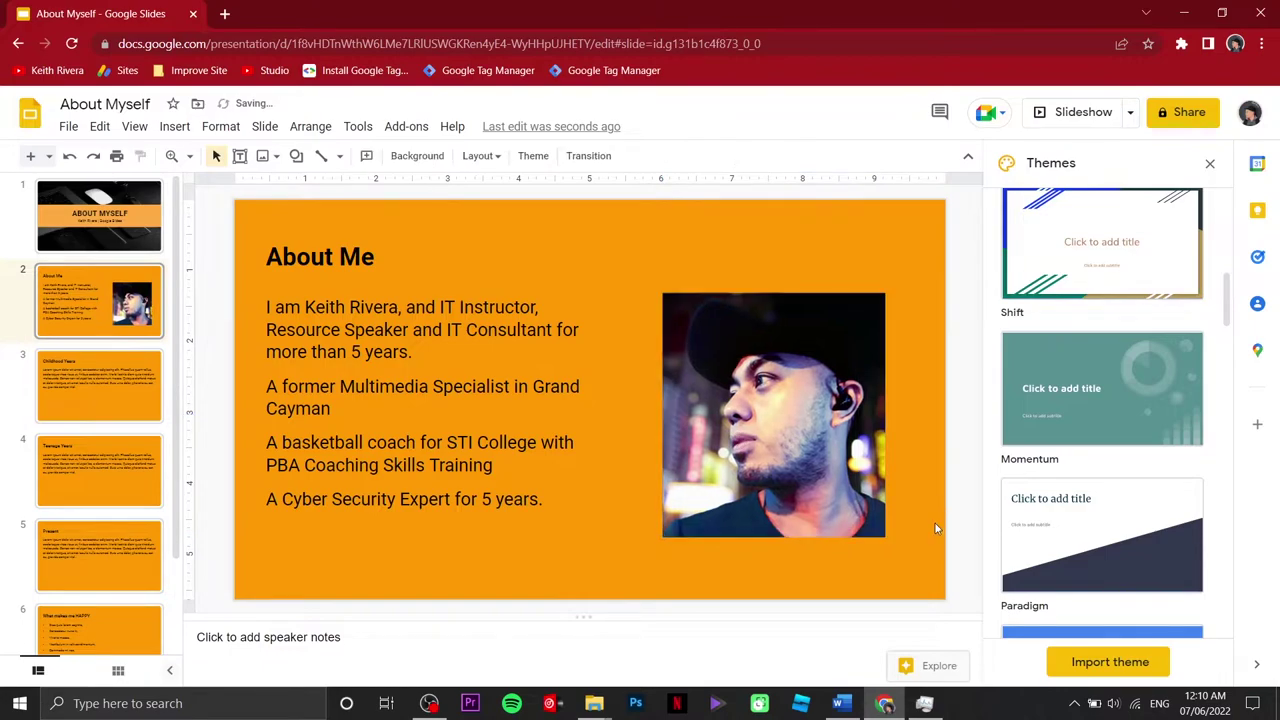
# Step: Narrow the Childhood Years body text to the left half and justify it
pyautogui.click(100, 385)
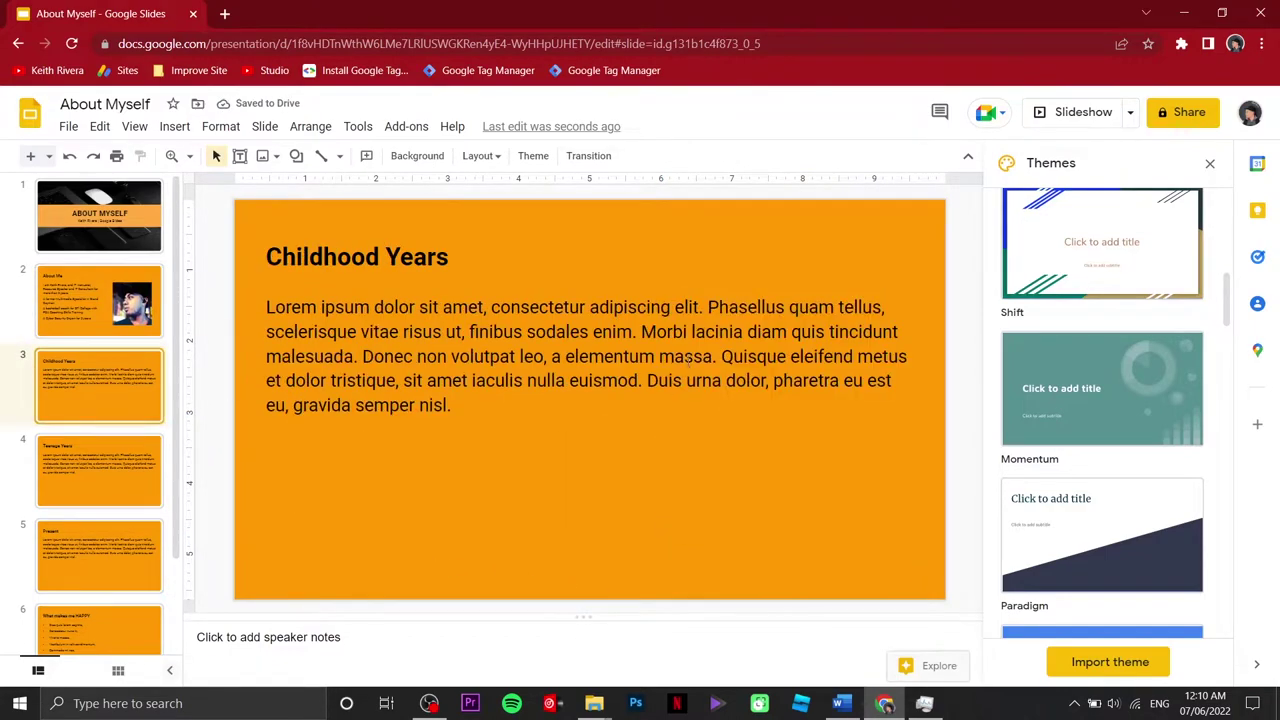
pyautogui.click(656, 424)
pyautogui.moveTo(591, 428); pyautogui.dragTo(590, 428)
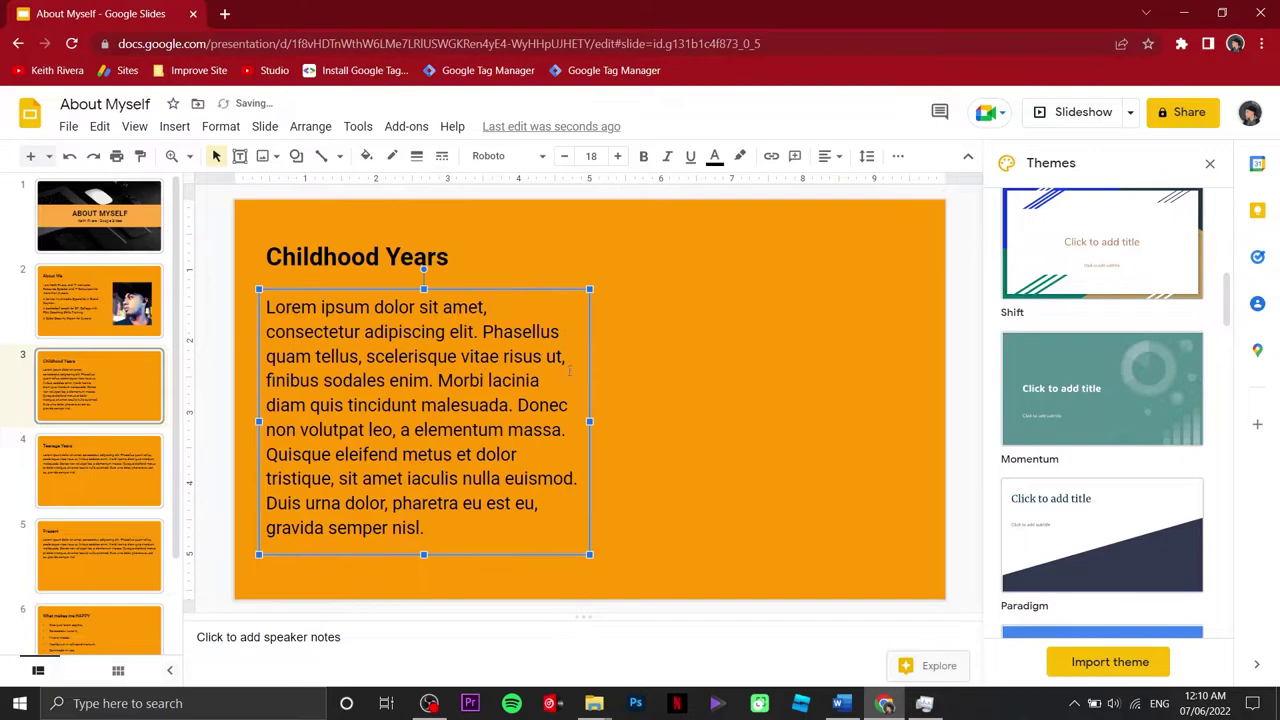
pyautogui.click(825, 157)
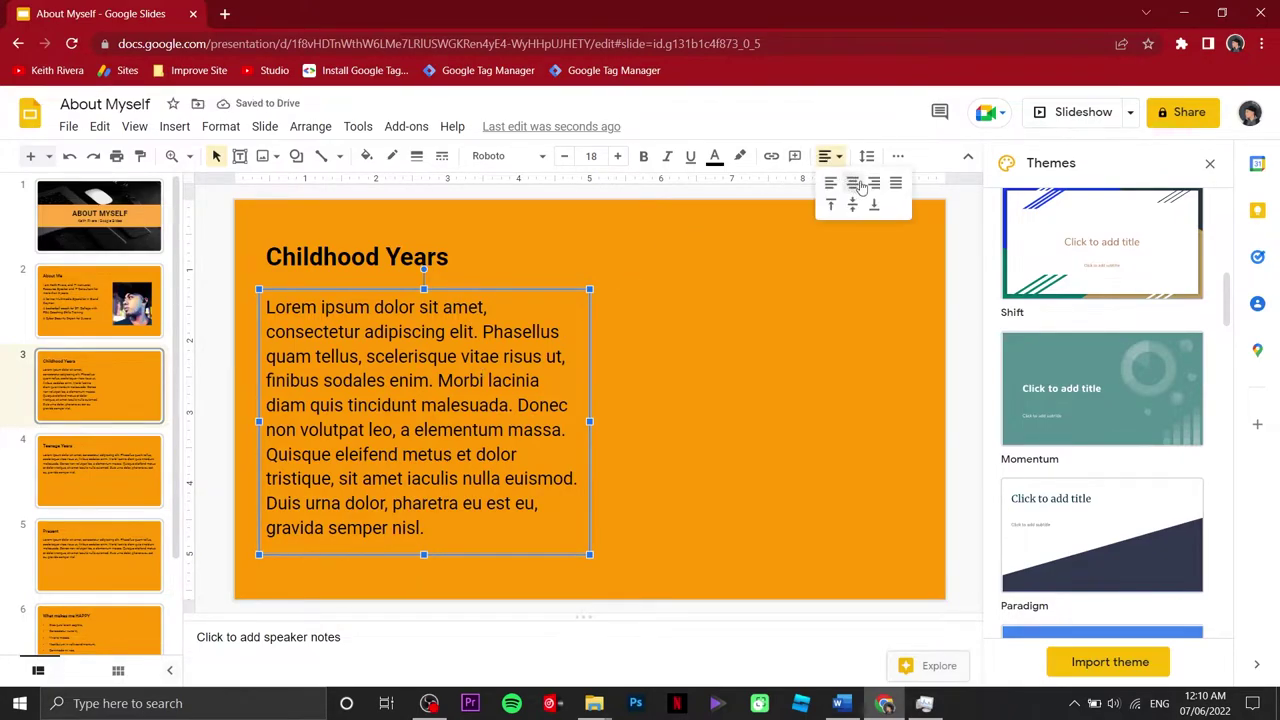
pyautogui.click(894, 181)
pyautogui.click(588, 407)
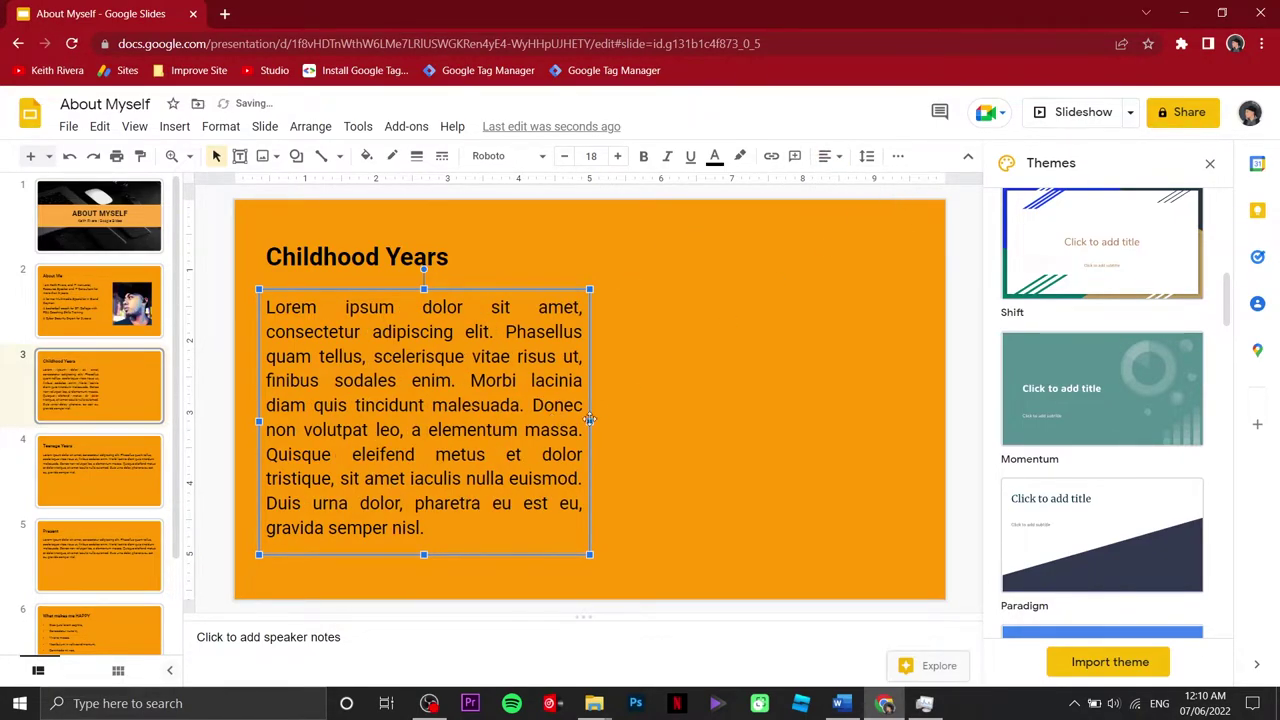
pyautogui.click(712, 410)
# Step: Upload Child.JPG onto the Childhood Years slide and nudge it slightly left
pyautogui.click(221, 126)
pyautogui.moveTo(174, 126)
pyautogui.moveTo(206, 154)
pyautogui.click(470, 166)
pyautogui.doubleClick(553, 150)
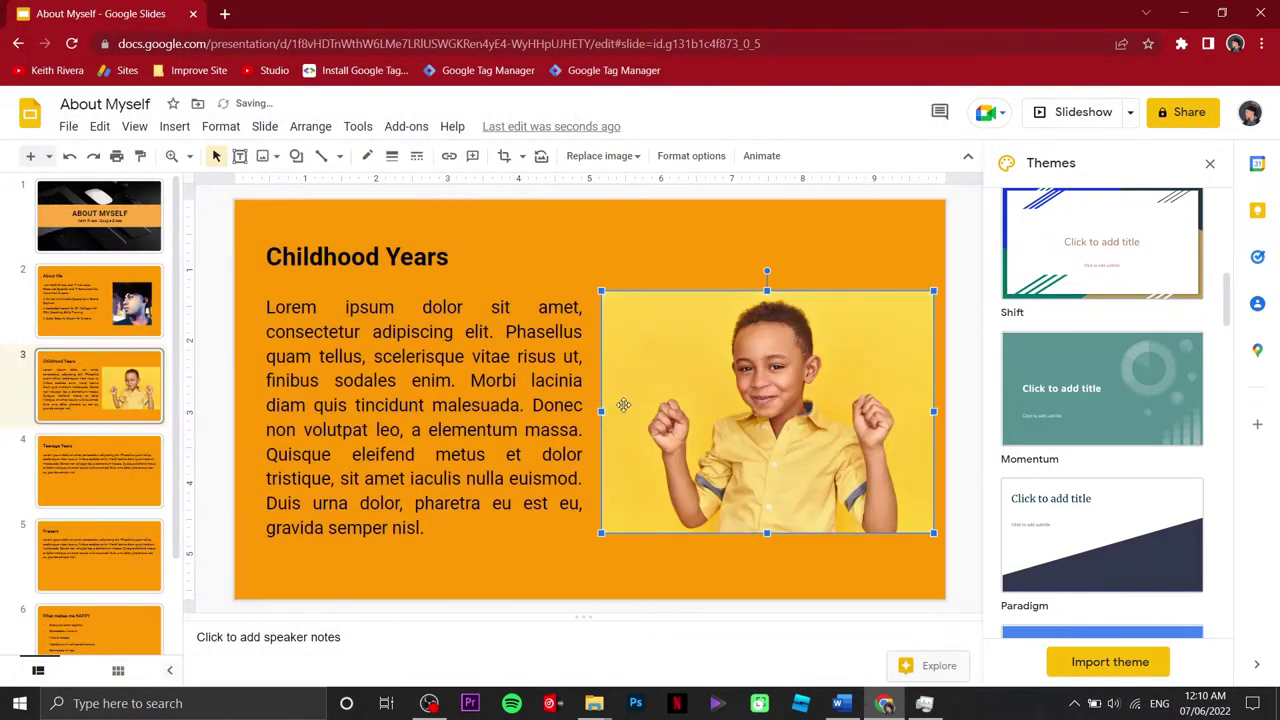
pyautogui.moveTo(677, 349); pyautogui.dragTo(671, 354)
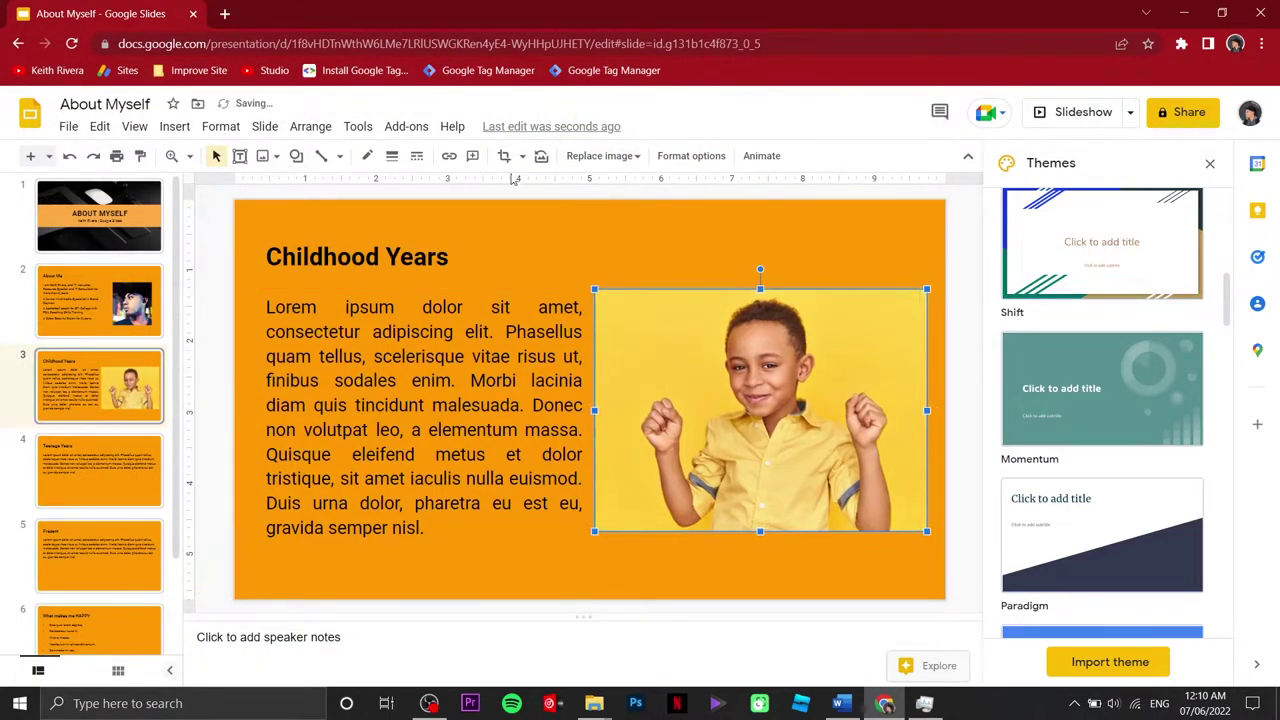
# Step: Crop strips off the left and right edges of the child photo
pyautogui.doubleClick(621, 407)
pyautogui.moveTo(597, 410); pyautogui.dragTo(637, 410)
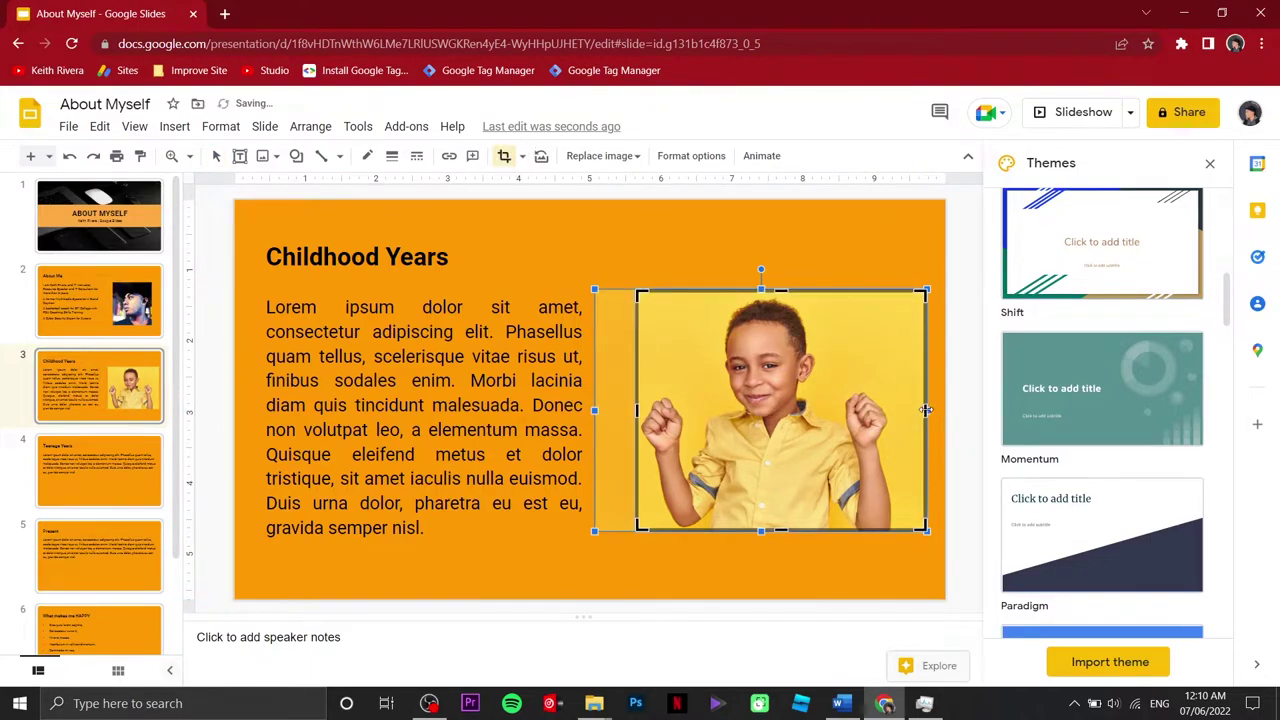
pyautogui.click(504, 156)
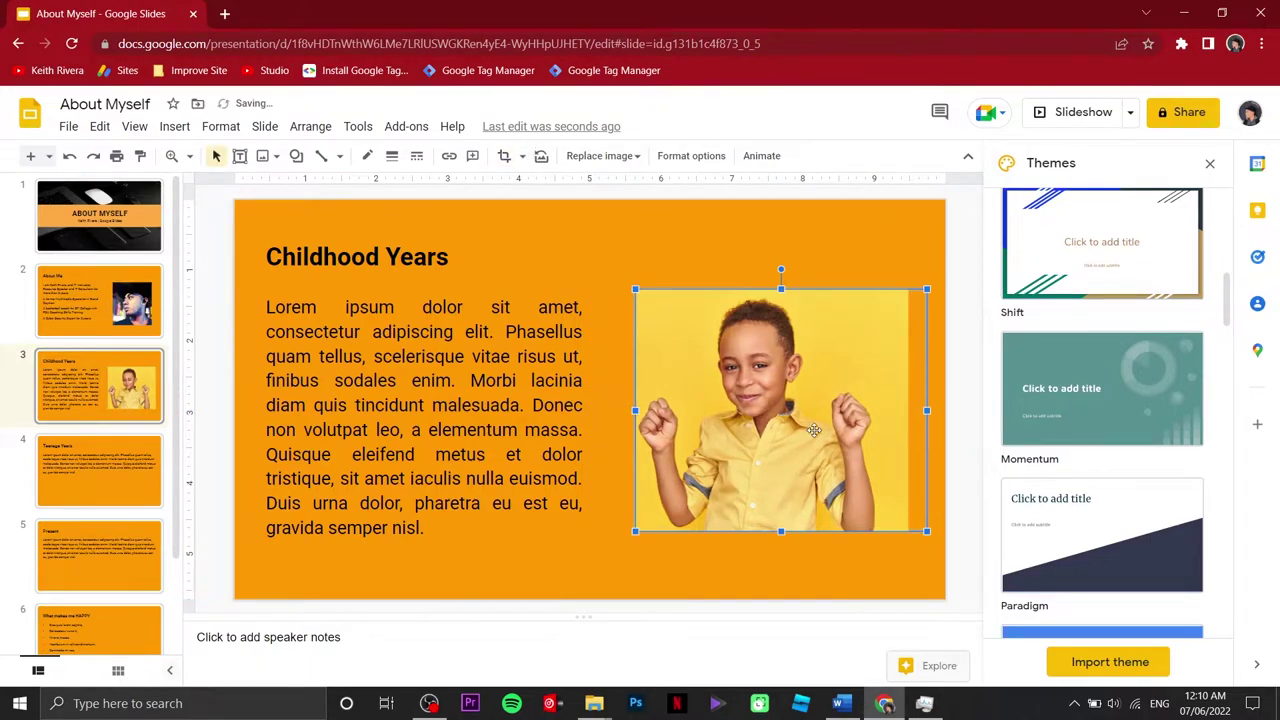
pyautogui.click(504, 156)
pyautogui.moveTo(929, 410); pyautogui.dragTo(895, 410)
pyautogui.click(504, 156)
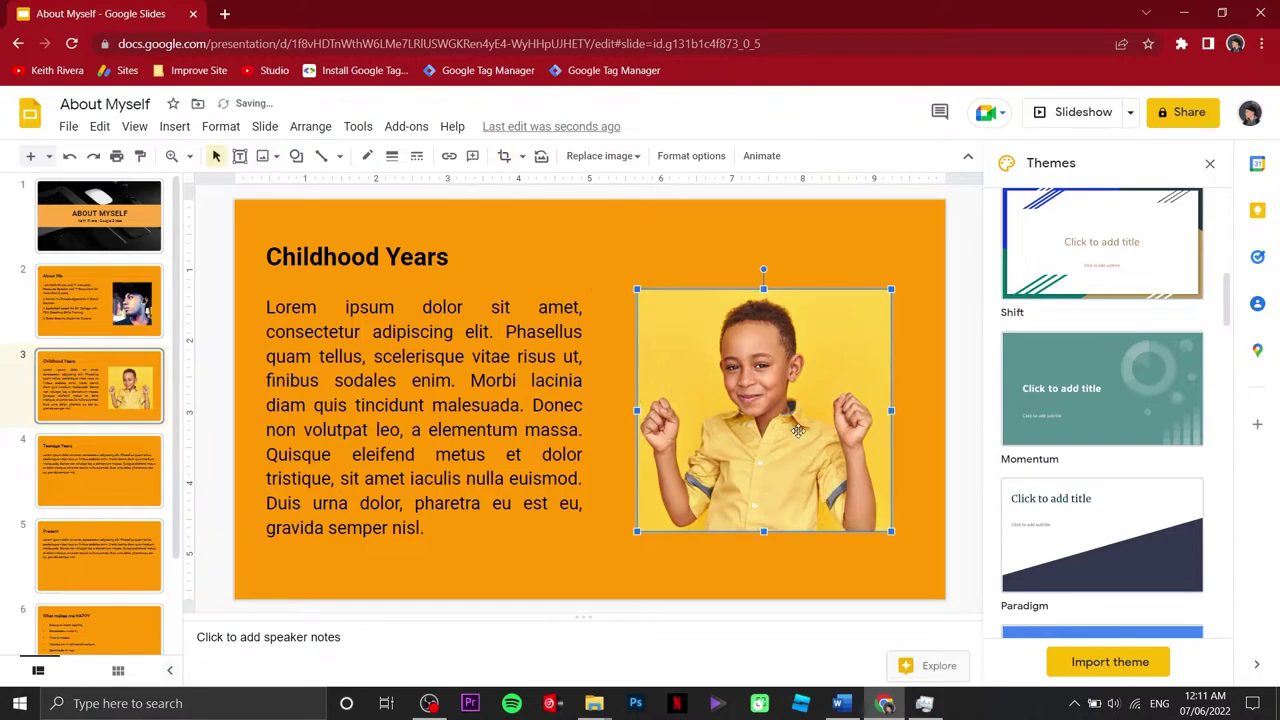
pyautogui.click(520, 555)
pyautogui.click(105, 484)
# Step: Narrow the Teenage Years body text to the left half and justify it
pyautogui.click(452, 380)
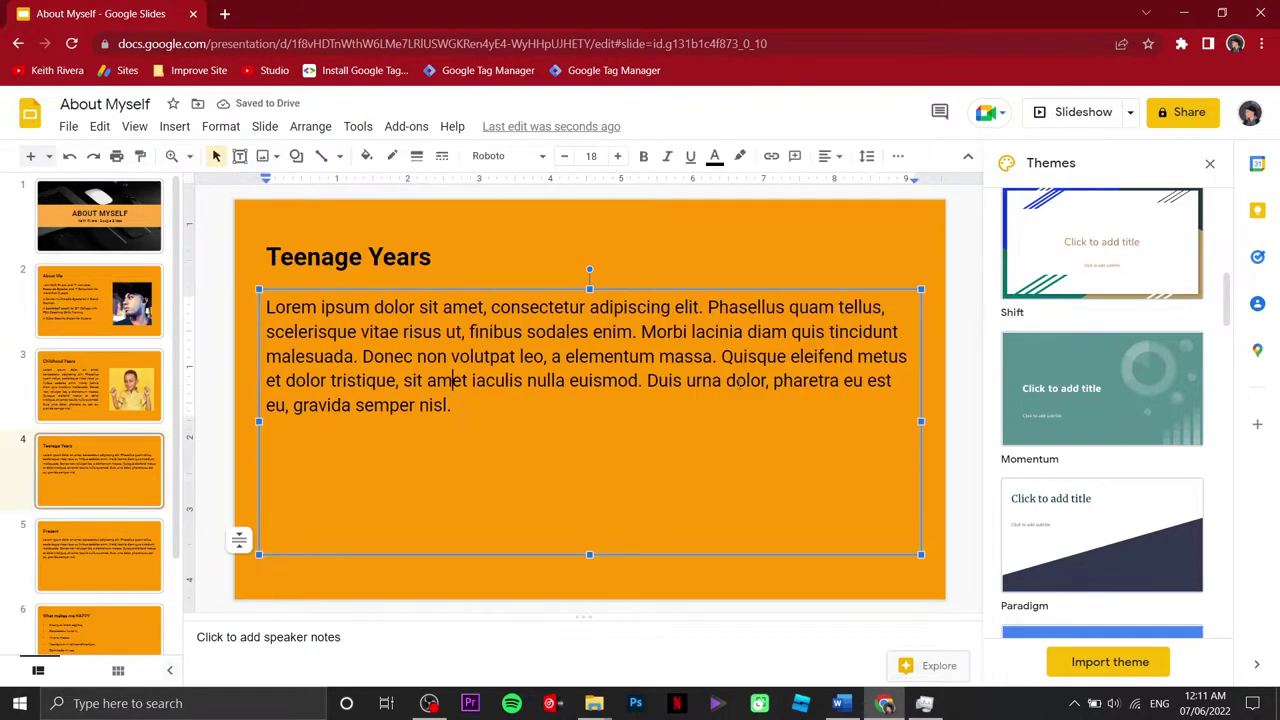
pyautogui.moveTo(921, 421); pyautogui.dragTo(590, 421)
pyautogui.click(825, 156)
pyautogui.click(896, 184)
pyautogui.click(746, 351)
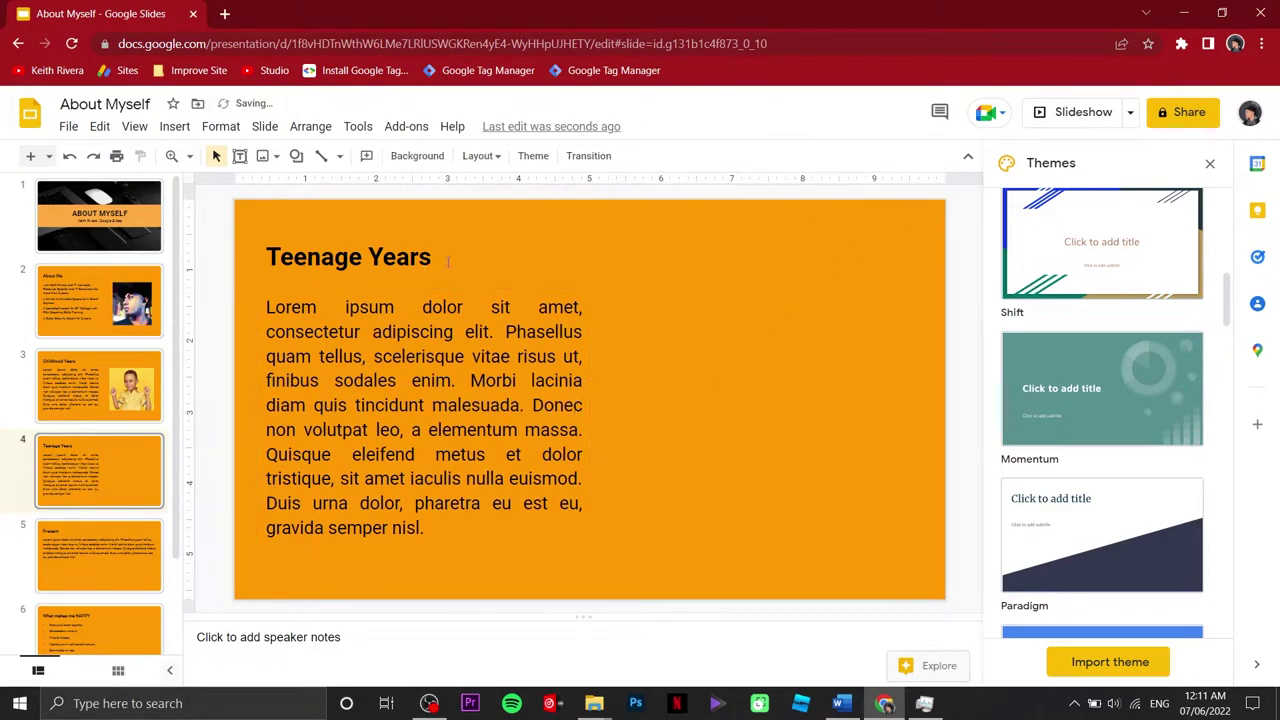
# Step: Insert Teen.JPG, crop its left and right sides, and nudge it into place
pyautogui.click(174, 126)
pyautogui.moveTo(194, 158)
pyautogui.click(400, 163)
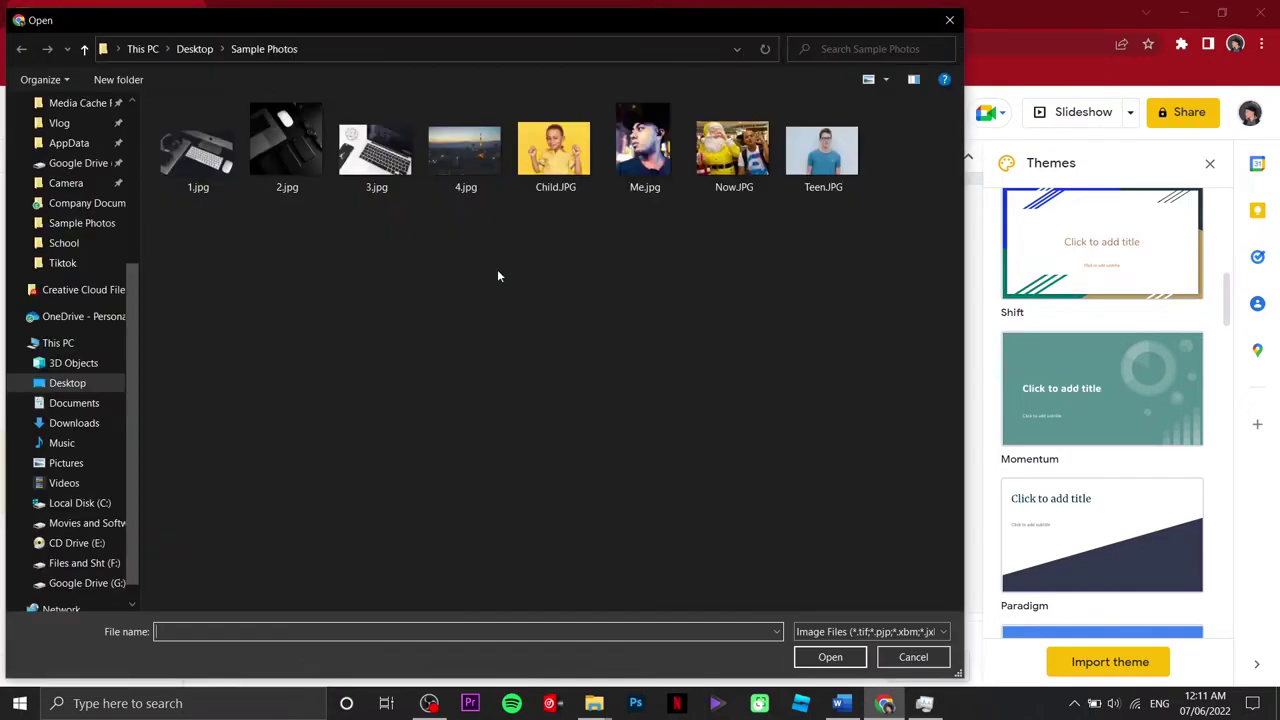
pyautogui.click(823, 160)
pyautogui.click(828, 655)
pyautogui.click(504, 156)
pyautogui.moveTo(601, 400); pyautogui.dragTo(677, 400)
pyautogui.moveTo(933, 400); pyautogui.dragTo(890, 401)
pyautogui.press('Return')
pyautogui.moveTo(889, 513)
pyautogui.mouseDown()
pyautogui.moveTo(871, 518)
pyautogui.moveTo(892, 535)
pyautogui.mouseUp()
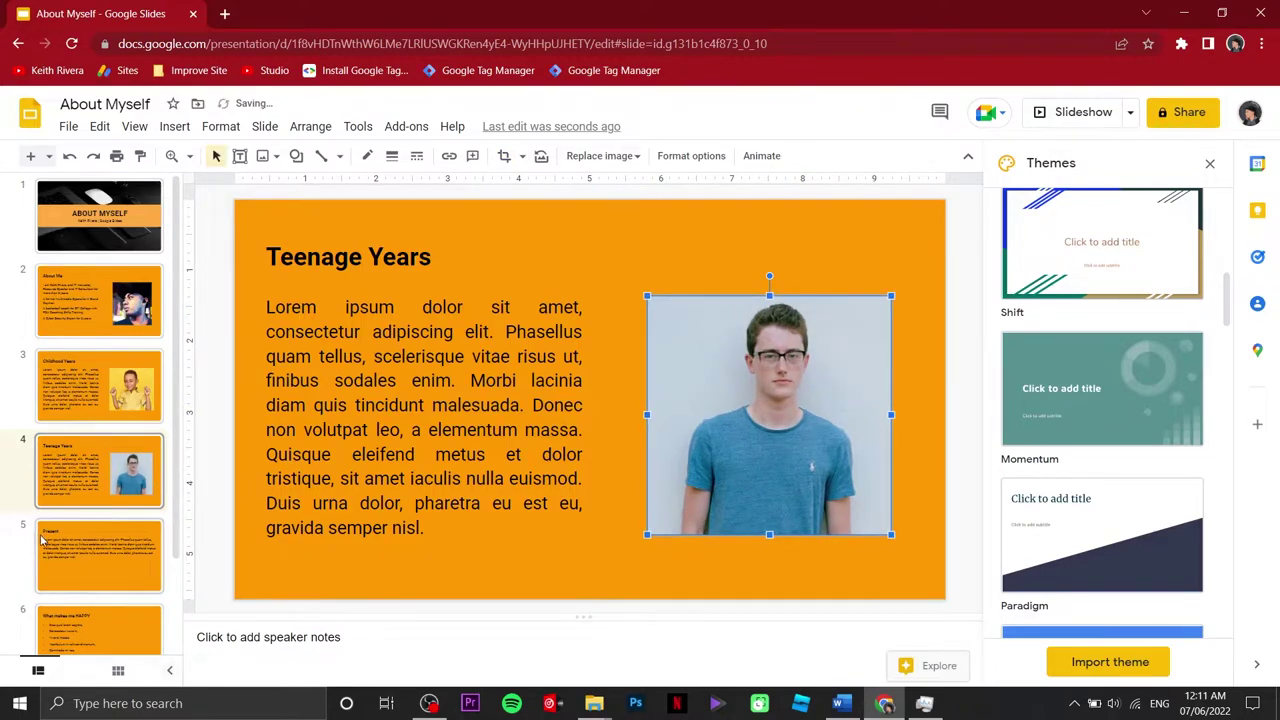
# Step: On the Present slide, narrow the body text to the left half and justify it
pyautogui.click(68, 560)
pyautogui.click(569, 380)
pyautogui.moveTo(600, 452); pyautogui.dragTo(595, 455)
pyautogui.moveTo(920, 421); pyautogui.dragTo(591, 421)
pyautogui.click(825, 155)
pyautogui.click(896, 182)
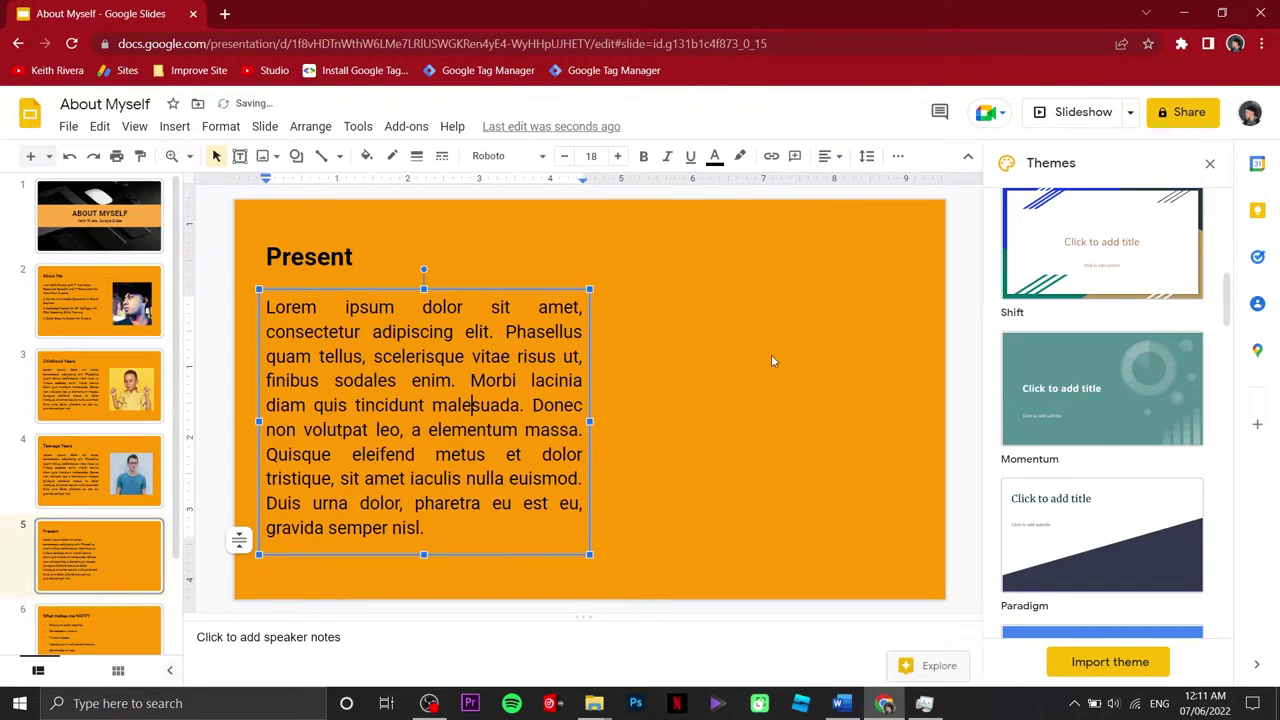
pyautogui.click(680, 441)
# Step: Insert Now.JPG onto the Present slide and crop its left and right sides
pyautogui.click(174, 126)
pyautogui.moveTo(205, 150)
pyautogui.click(400, 158)
pyautogui.click(734, 150)
pyautogui.click(833, 658)
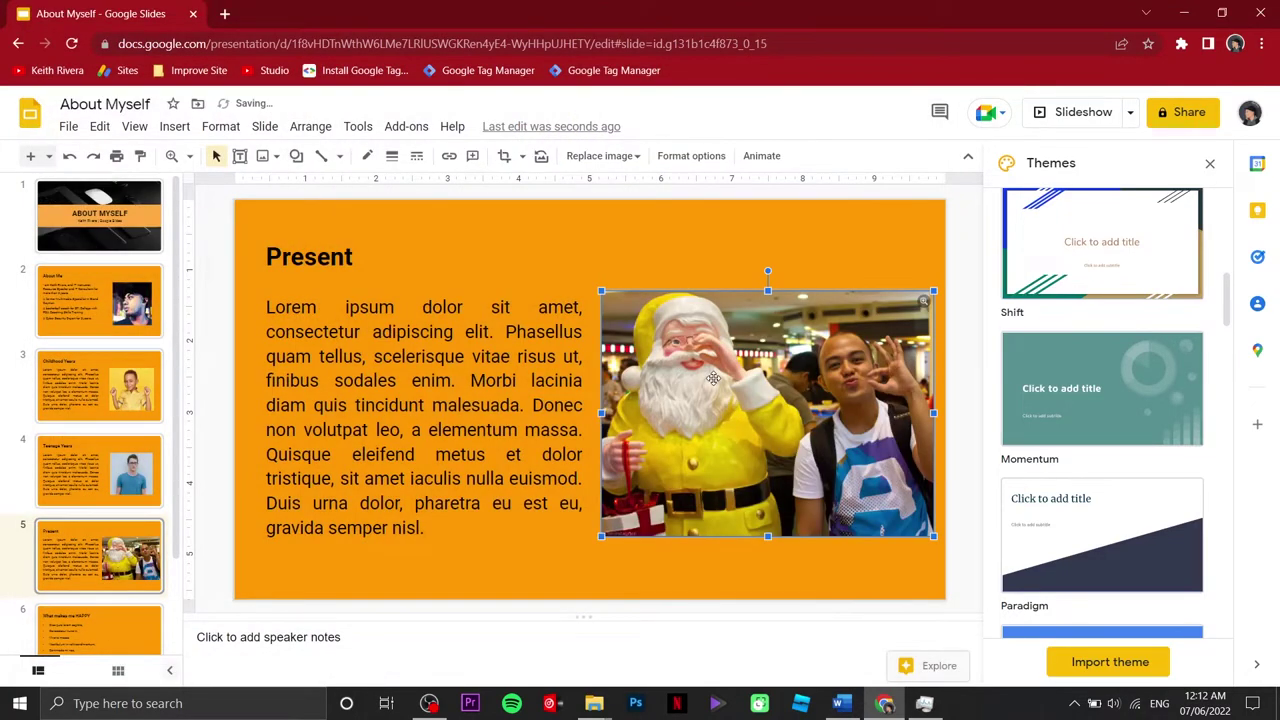
pyautogui.click(504, 155)
pyautogui.moveTo(604, 412); pyautogui.dragTo(626, 412)
pyautogui.moveTo(932, 412); pyautogui.dragTo(914, 412)
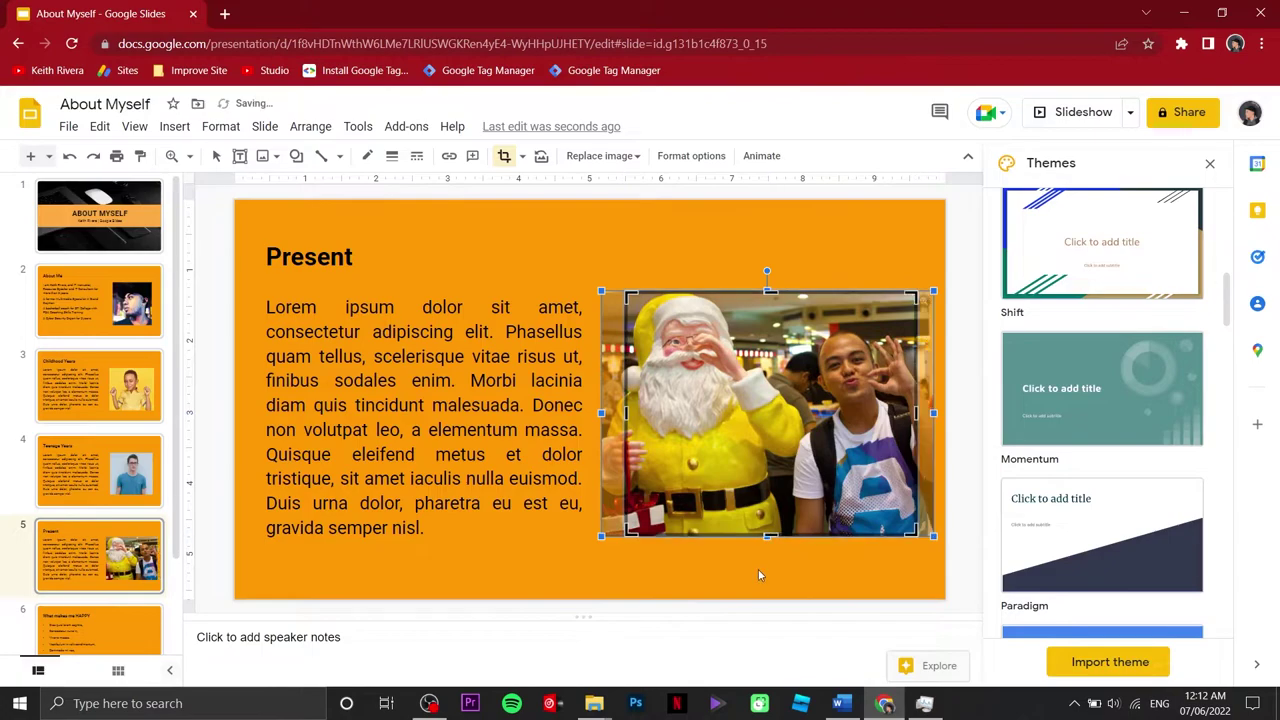
pyautogui.press('Return')
# Step: On the What makes me HAPPY slide, bring up the image search panel
pyautogui.scroll(-1, 122, 583)
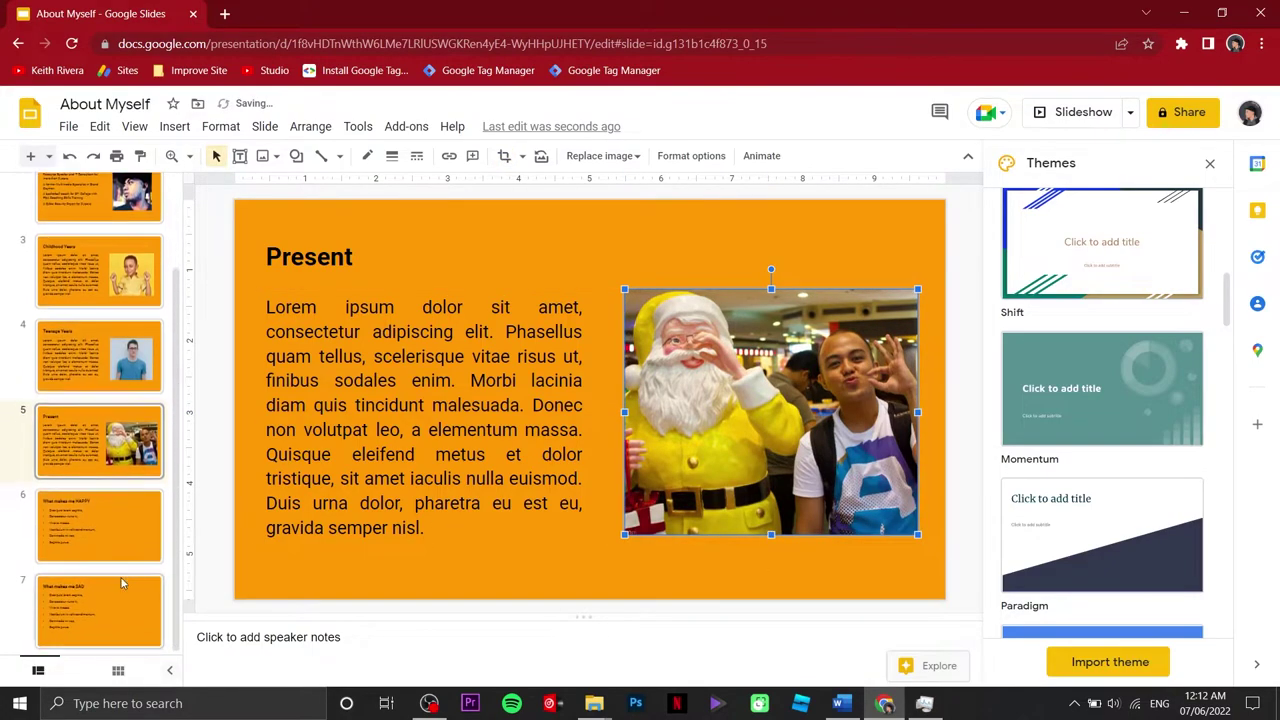
pyautogui.click(121, 525)
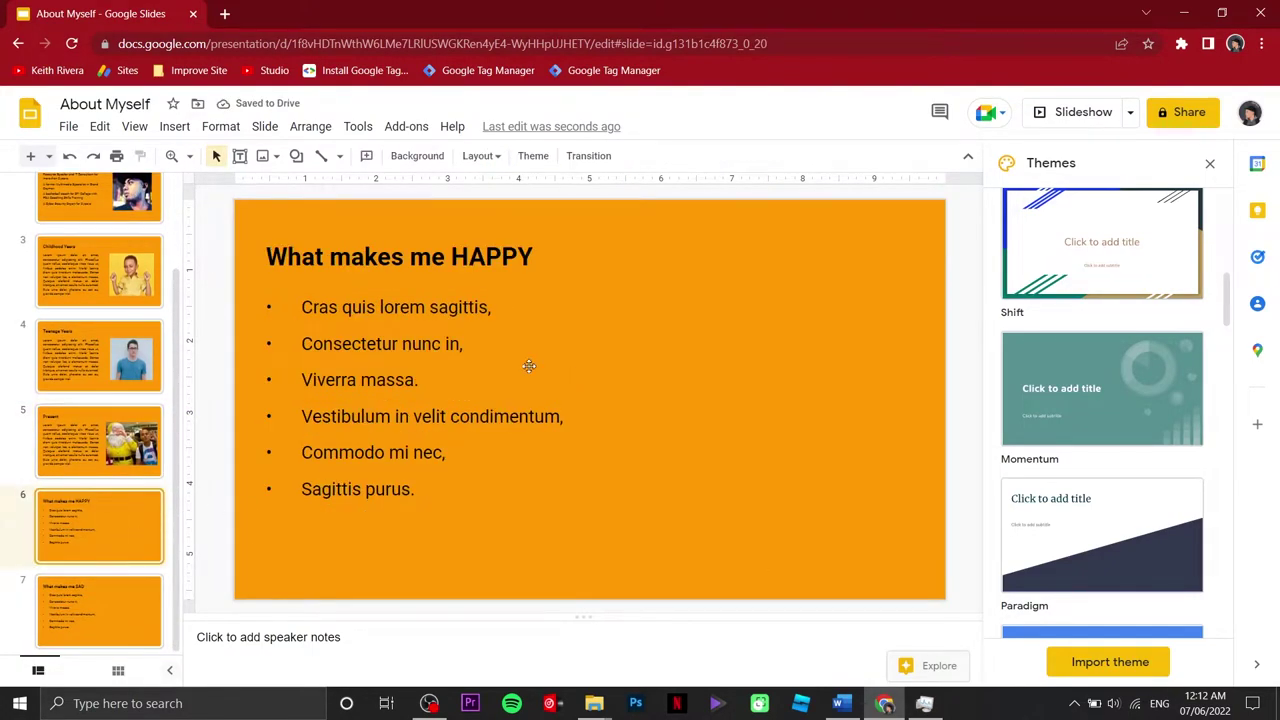
pyautogui.click(603, 437)
pyautogui.click(737, 258)
pyautogui.click(738, 358)
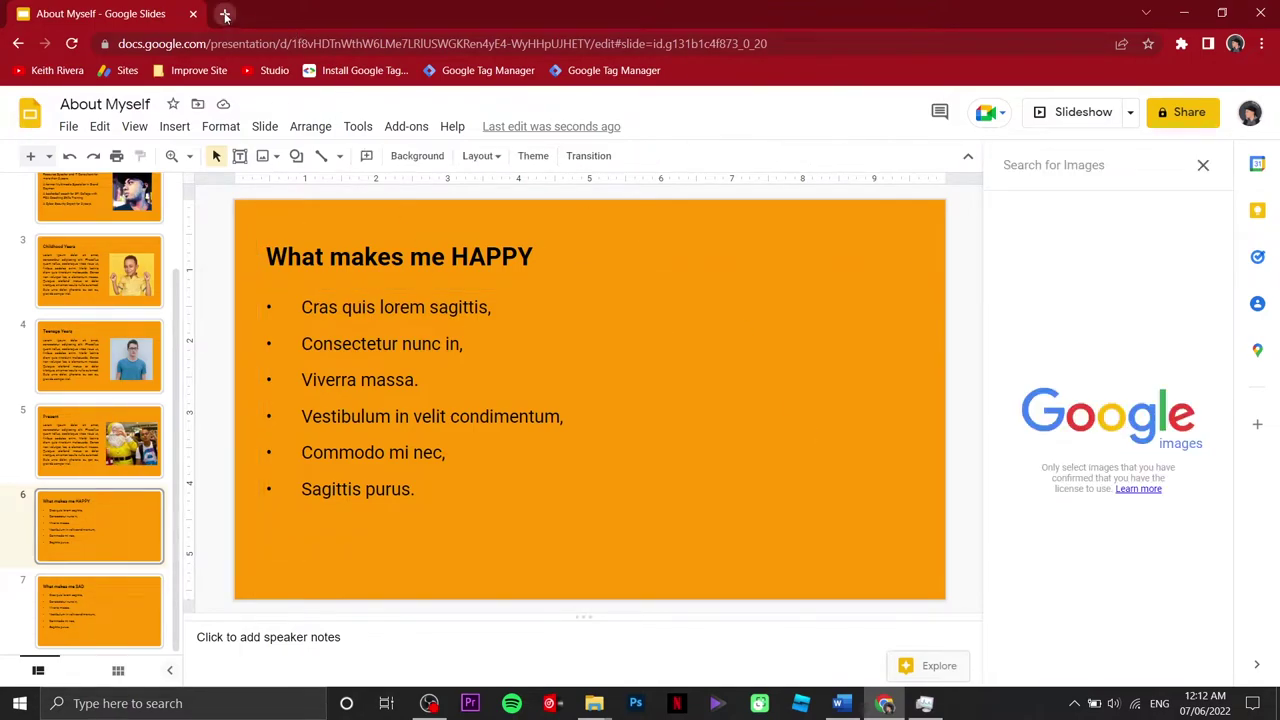
# Step: Open unsplash.com in a new tab and search for 'unhappy' photos
pyautogui.click(225, 14)
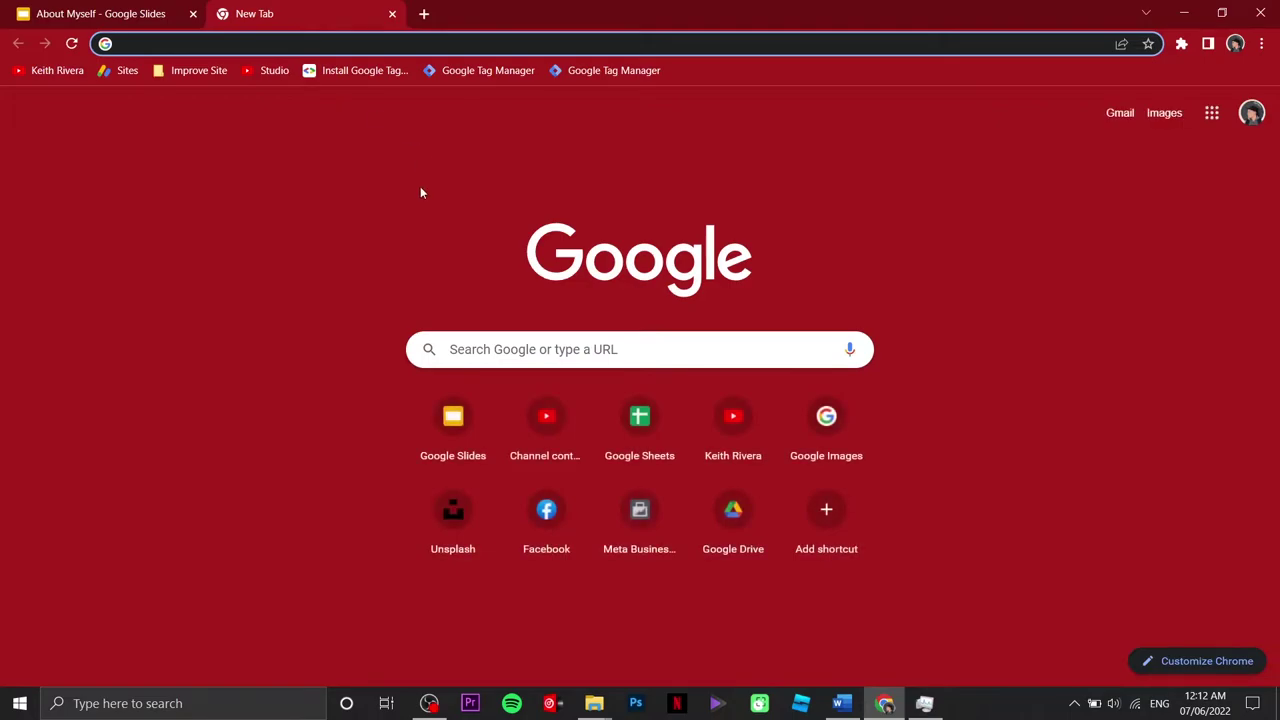
pyautogui.write('uns')
pyautogui.press('Return')
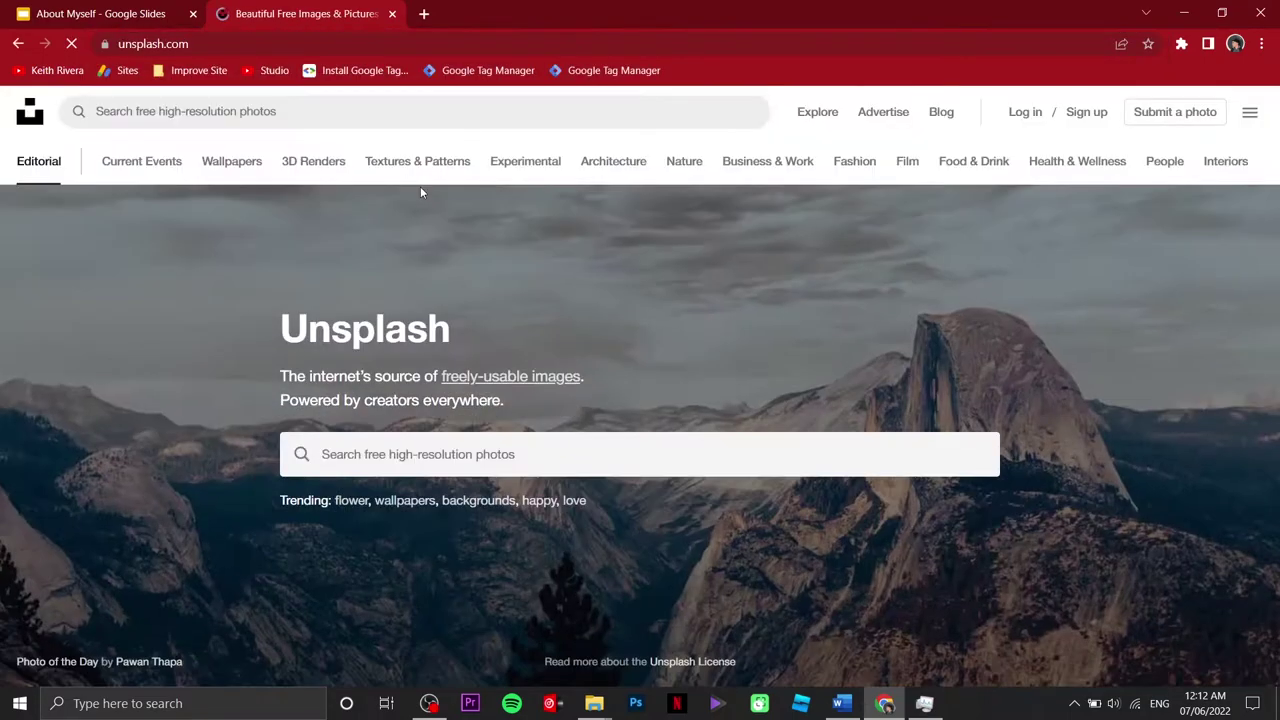
pyautogui.click(397, 454)
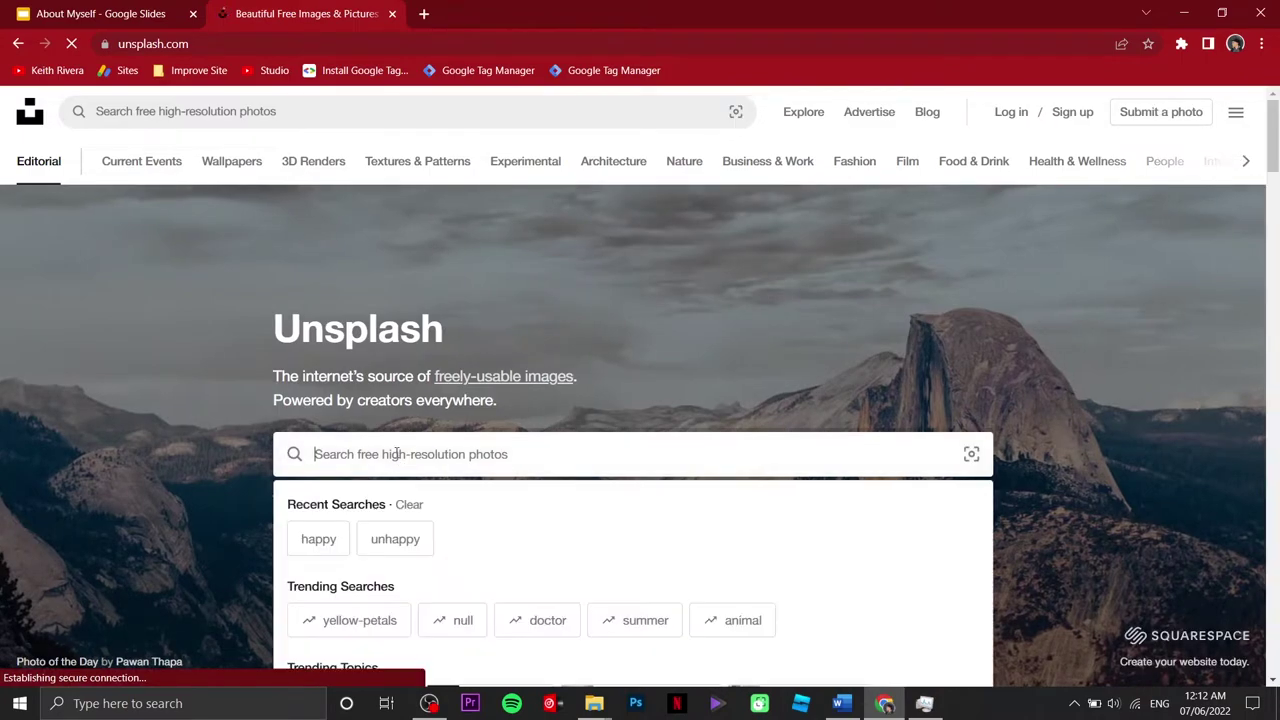
pyautogui.write('unhappy')
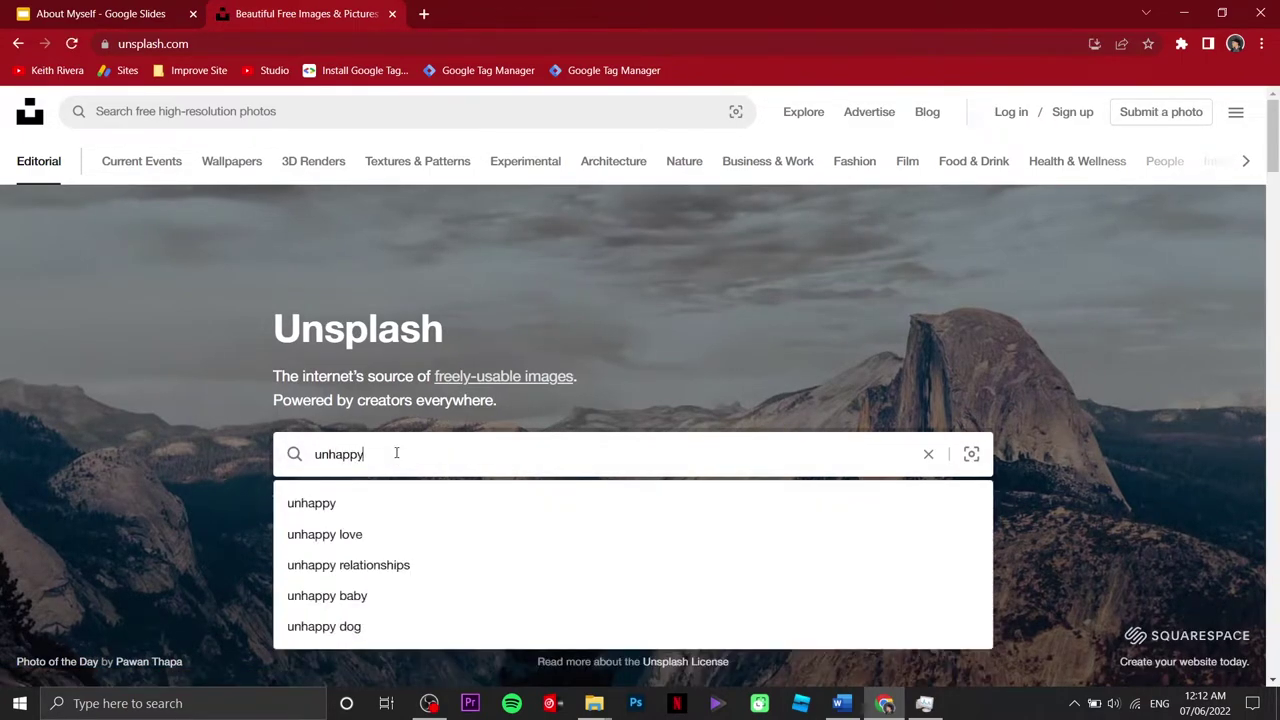
pyautogui.press('Return')
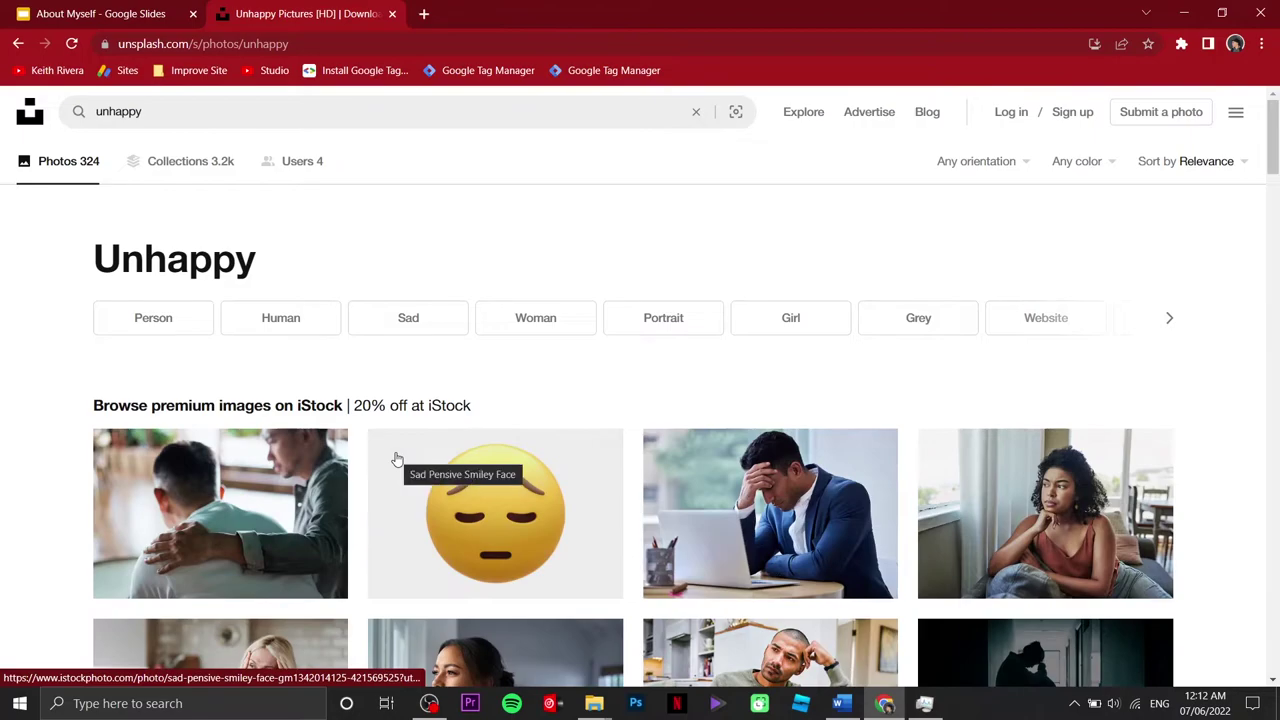
# Step: Open the black pug photo from the results and copy the image
pyautogui.scroll(-5, 658, 575)
pyautogui.scroll(-6, 708, 512)
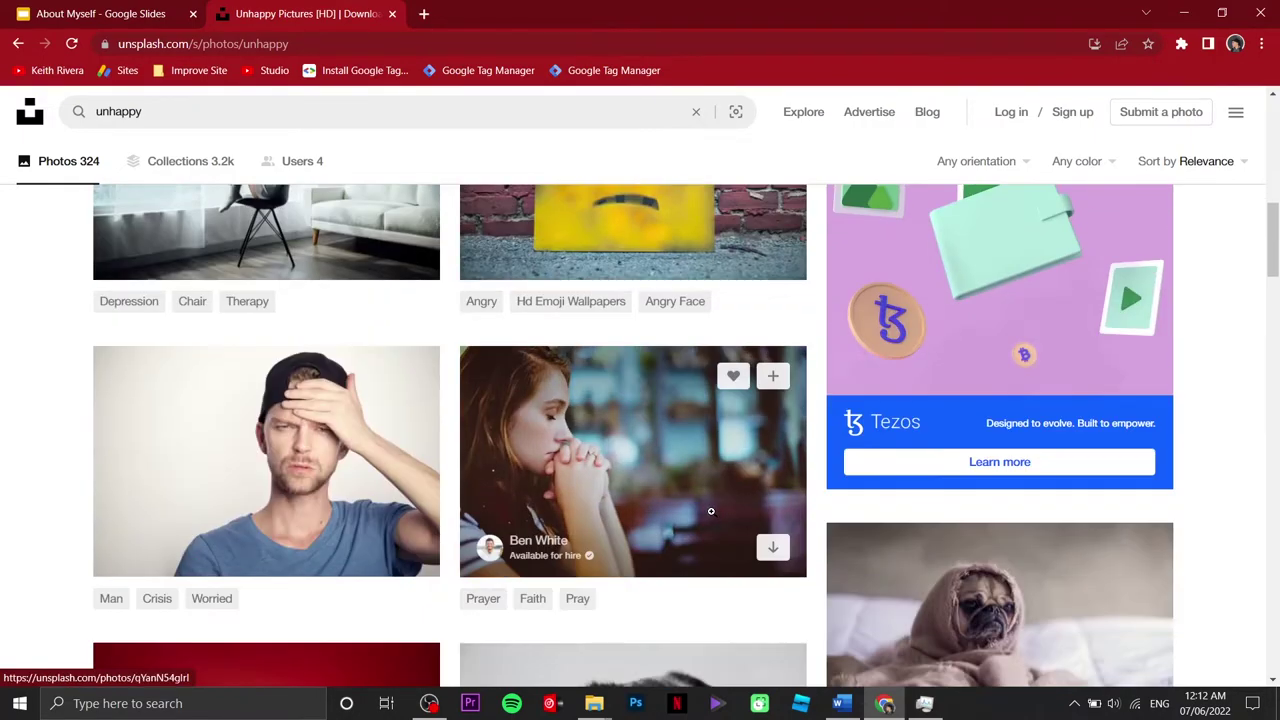
pyautogui.click(663, 500)
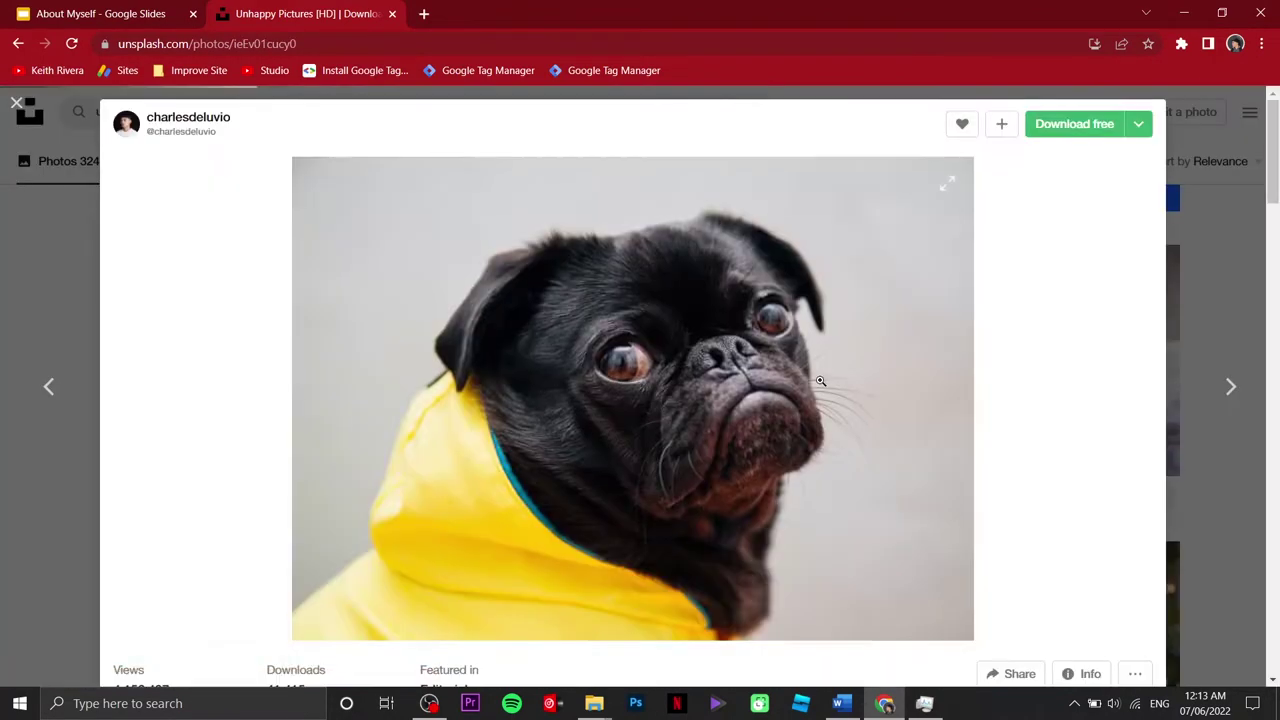
pyautogui.rightClick(705, 355)
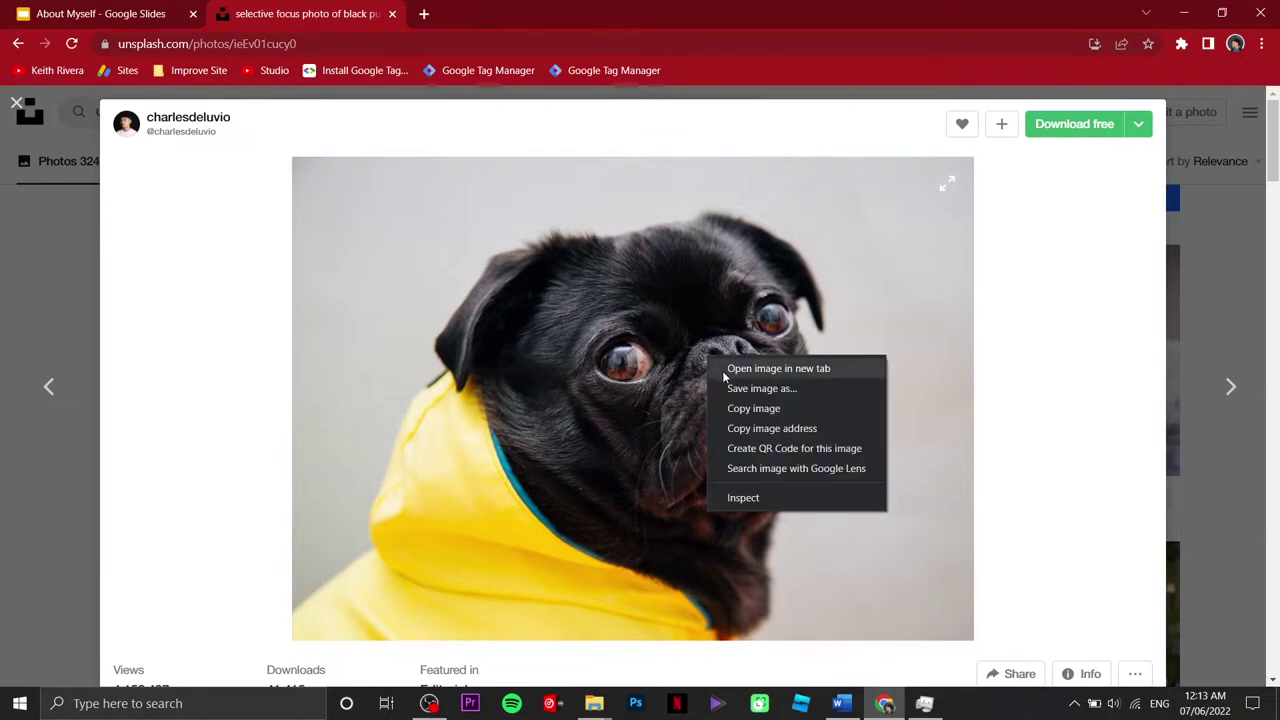
pyautogui.click(740, 408)
# Step: Paste the pug photo onto the What makes me SAD slide, sized and placed at the right
pyautogui.click(155, 12)
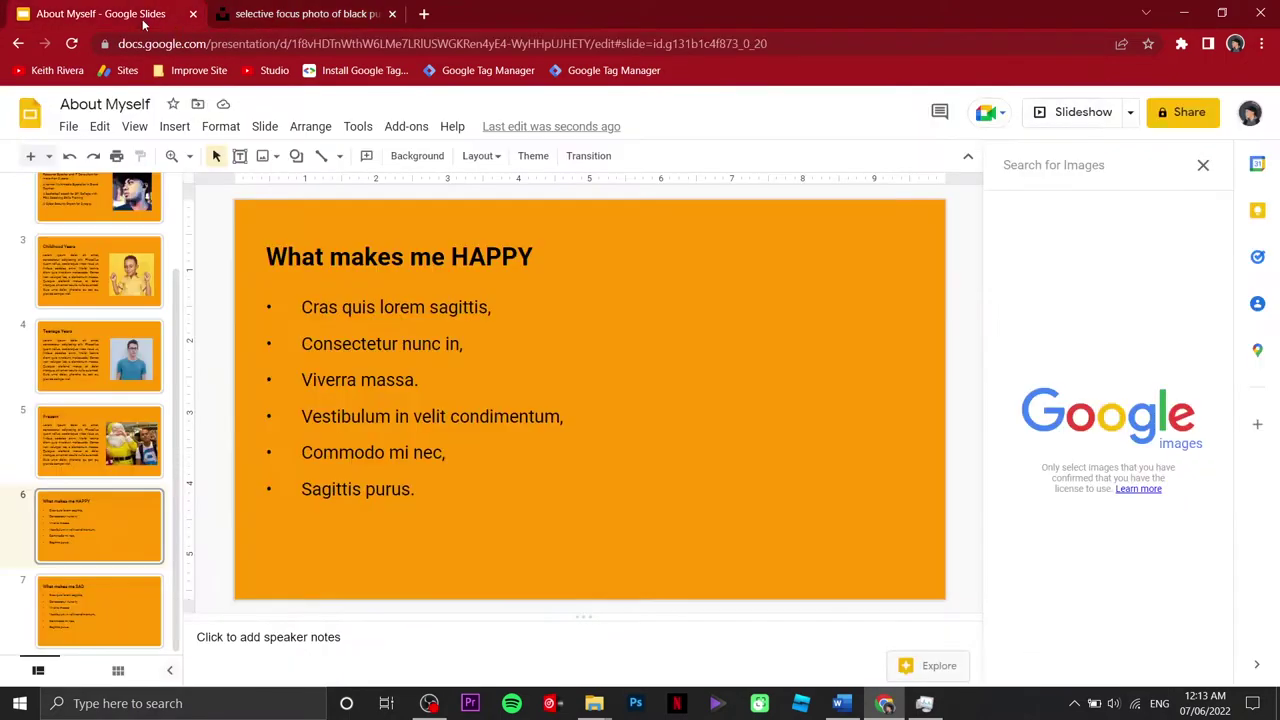
pyautogui.click(124, 607)
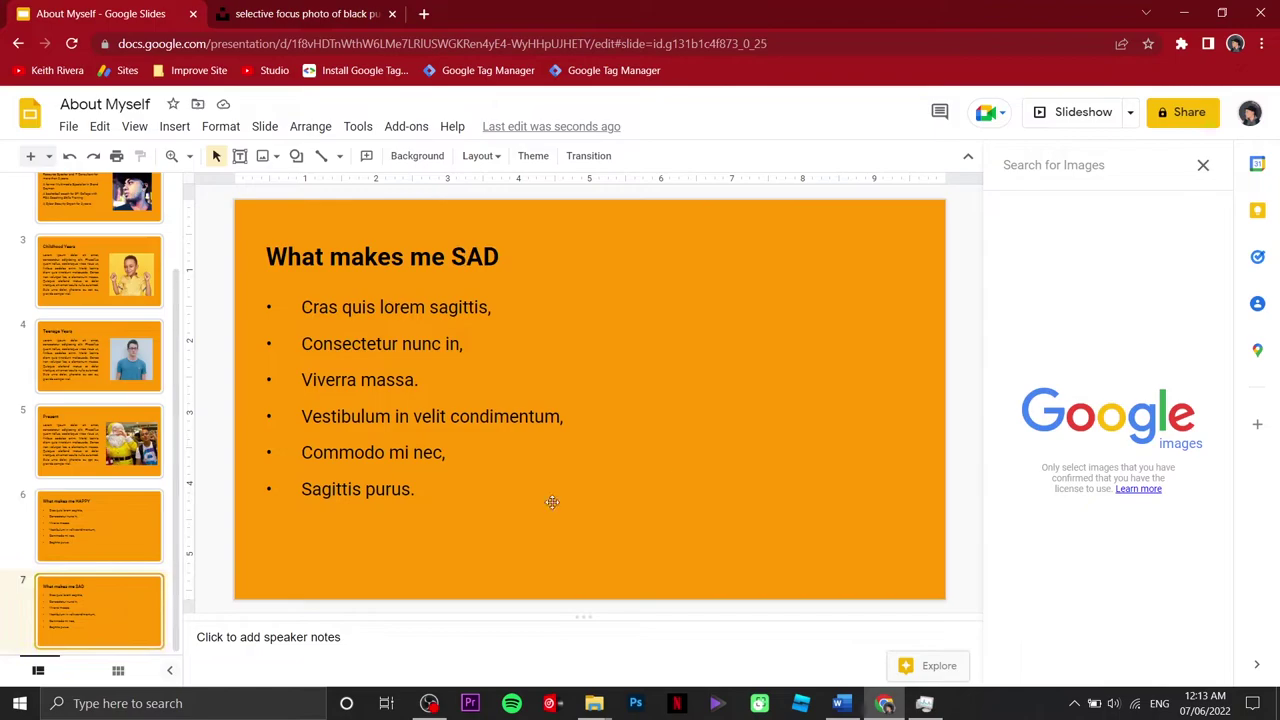
pyautogui.rightClick(779, 380)
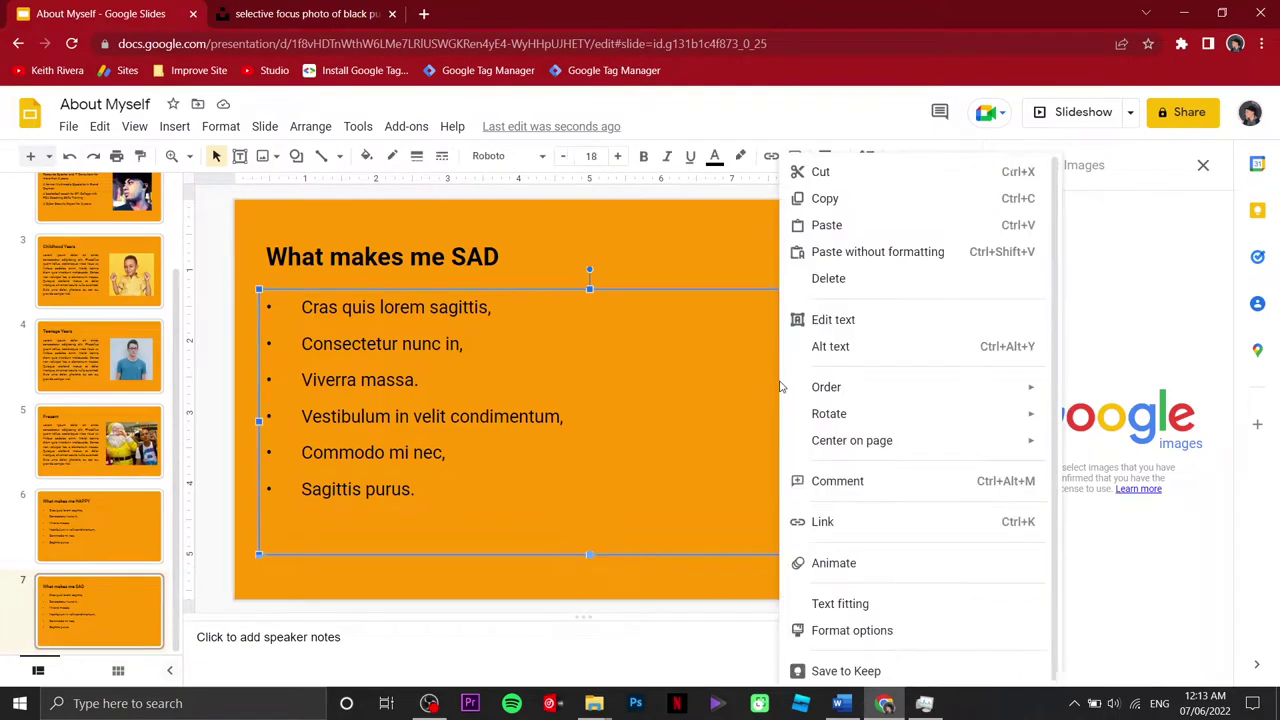
pyautogui.click(827, 225)
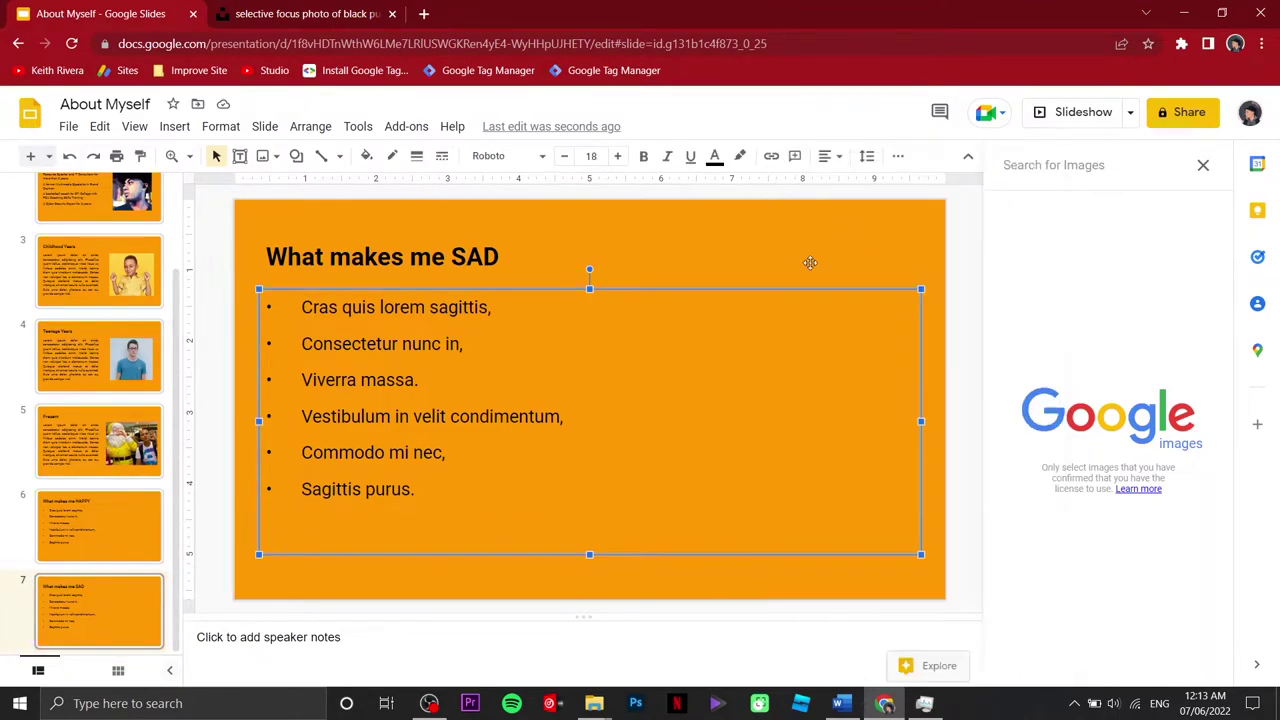
pyautogui.moveTo(497, 353); pyautogui.dragTo(563, 380)
pyautogui.moveTo(660, 457); pyautogui.dragTo(697, 373)
pyautogui.click(561, 591)
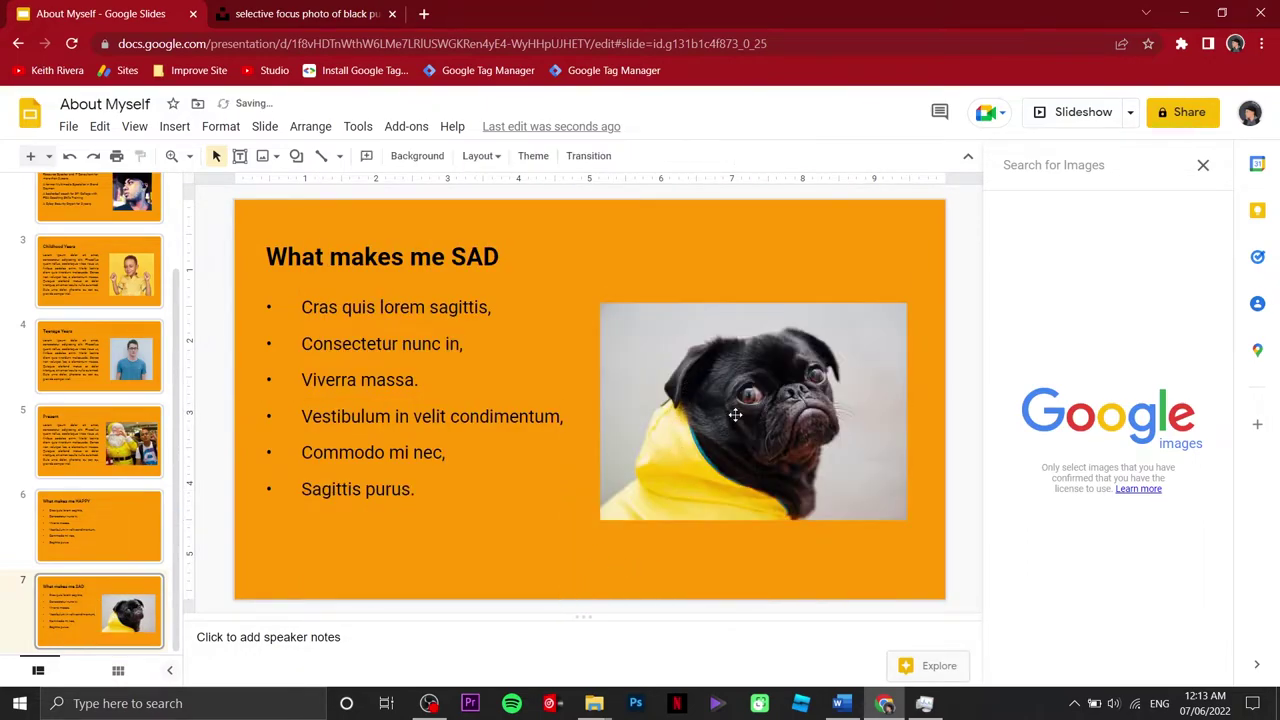
pyautogui.click(815, 418)
pyautogui.moveTo(909, 302); pyautogui.dragTo(915, 297)
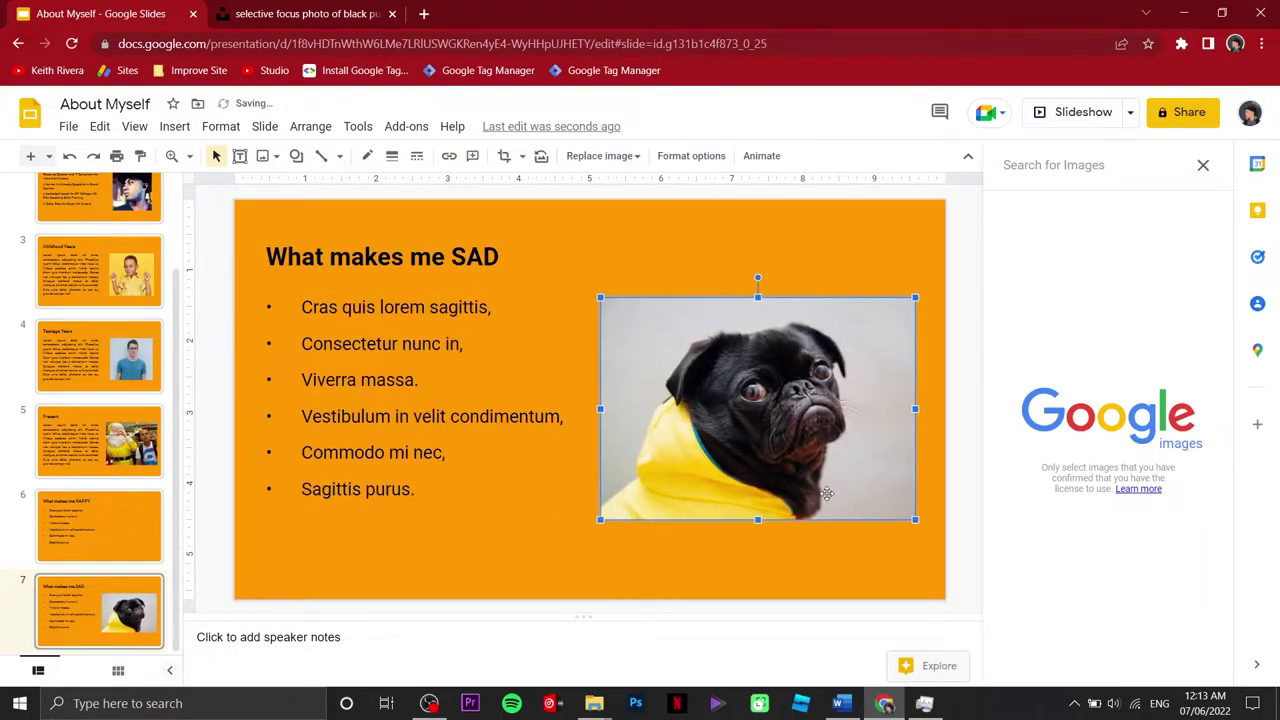
# Step: Show the What makes me HAPPY slide, select its bullets, and return to the Unsplash tab
pyautogui.click(114, 524)
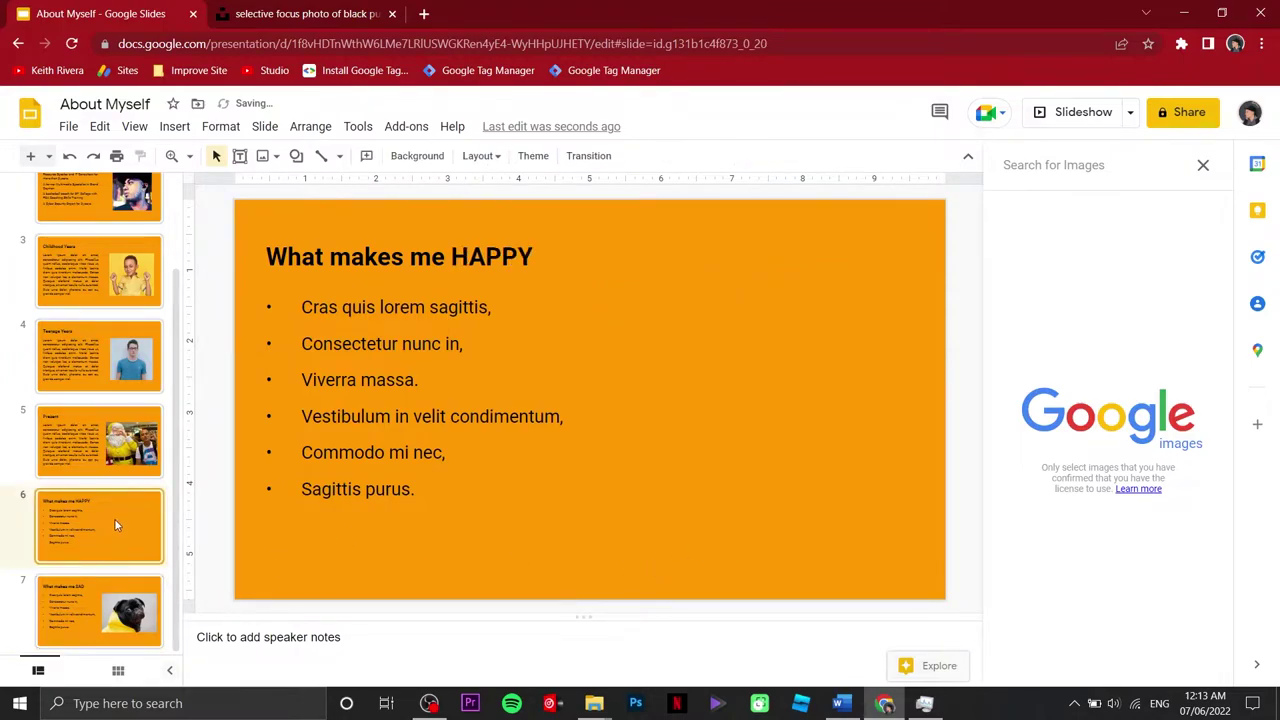
pyautogui.click(637, 445)
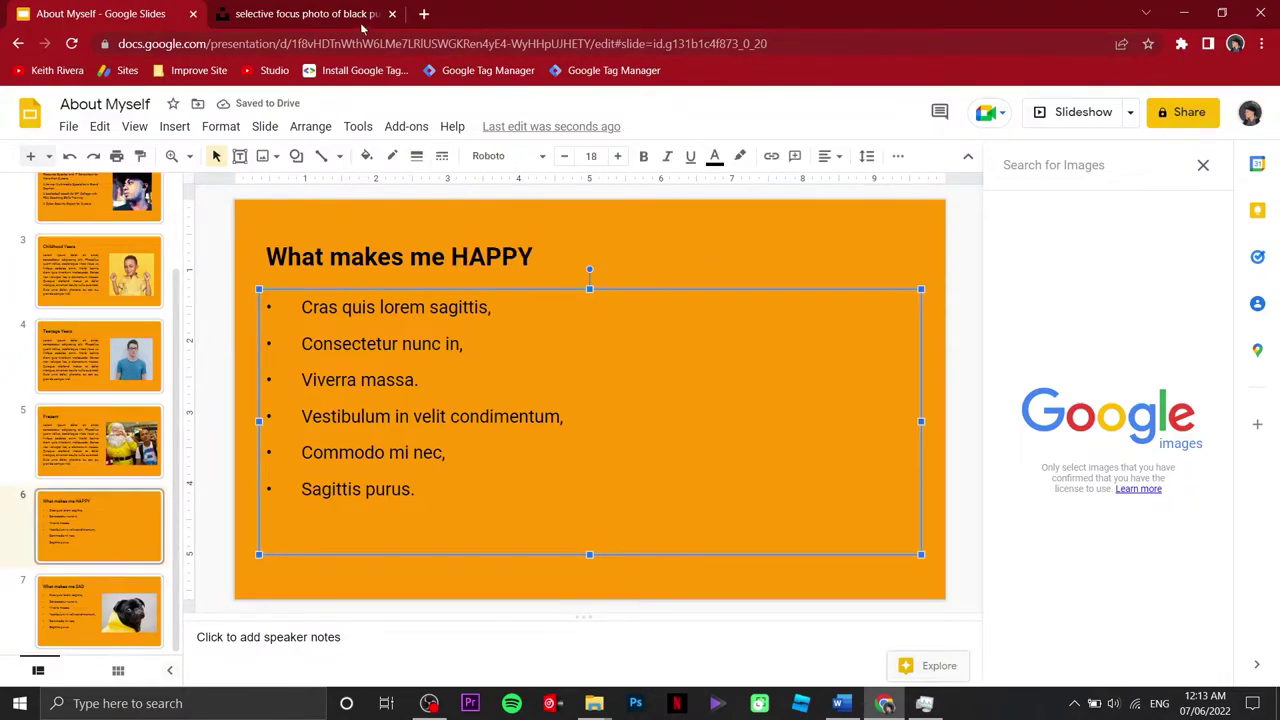
pyautogui.click(305, 14)
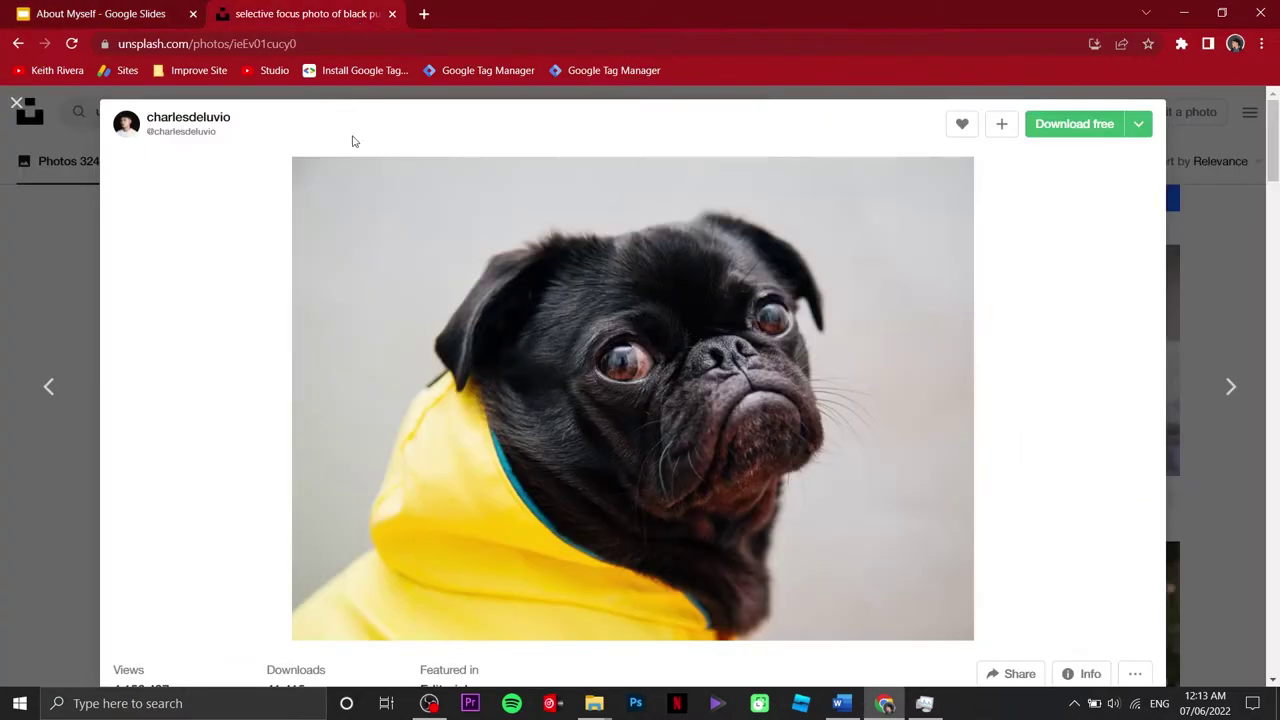
# Step: Close the pug photo and change the Unsplash search from 'unhappy' to 'happy'
pyautogui.click(17, 104)
pyautogui.click(109, 111)
pyautogui.moveTo(109, 111); pyautogui.dragTo(78, 117)
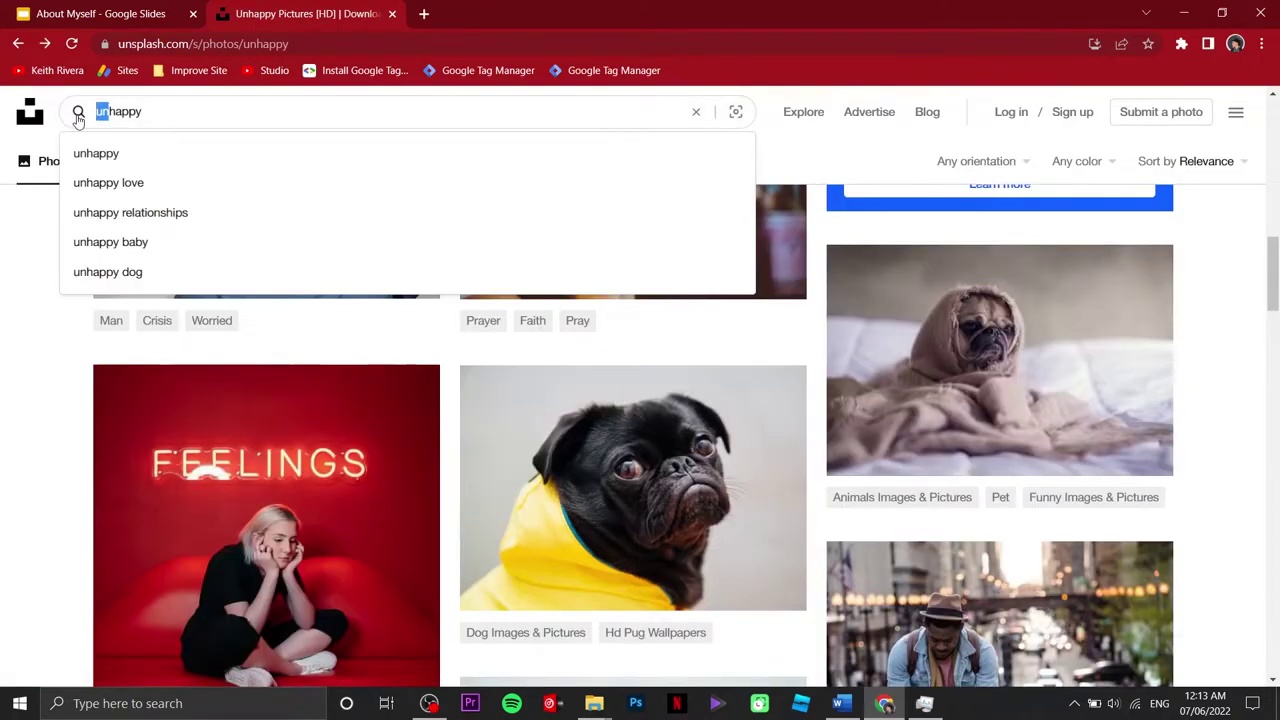
pyautogui.press('Return')
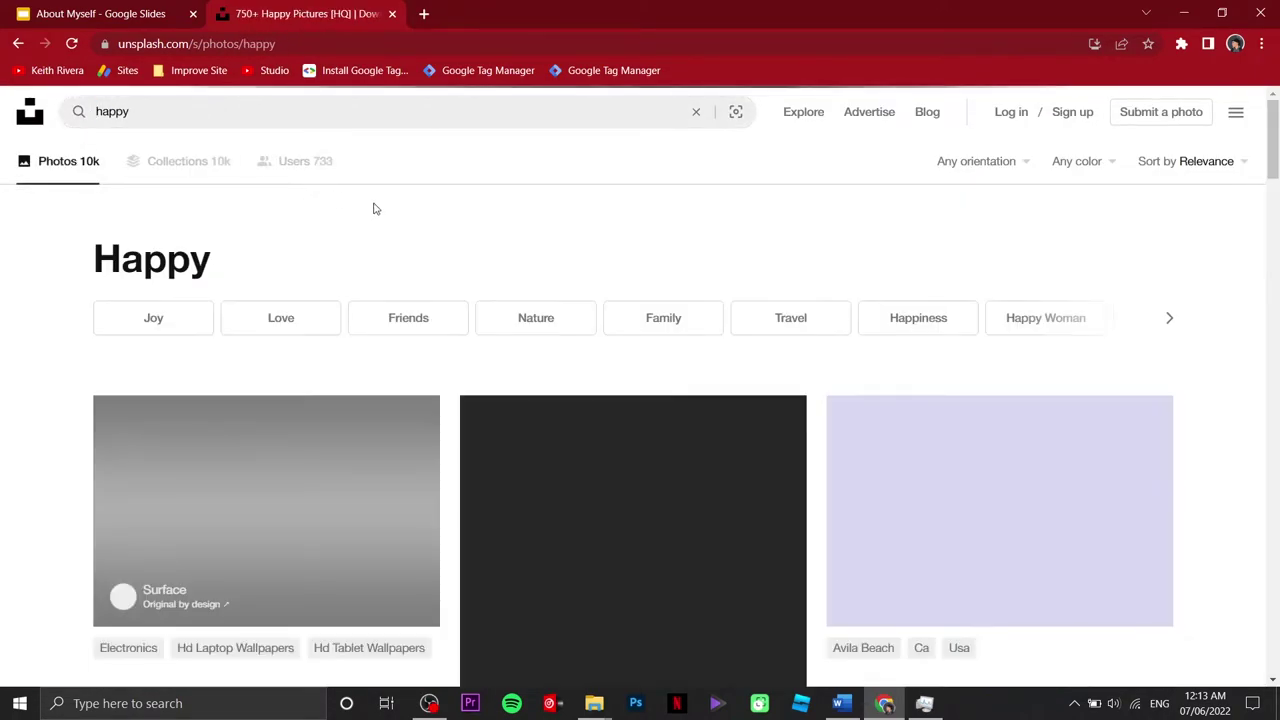
# Step: Copy the photo of the white dog running on grass and return to the slides
pyautogui.scroll(-5, 660, 360)
pyautogui.scroll(-15, 668, 371)
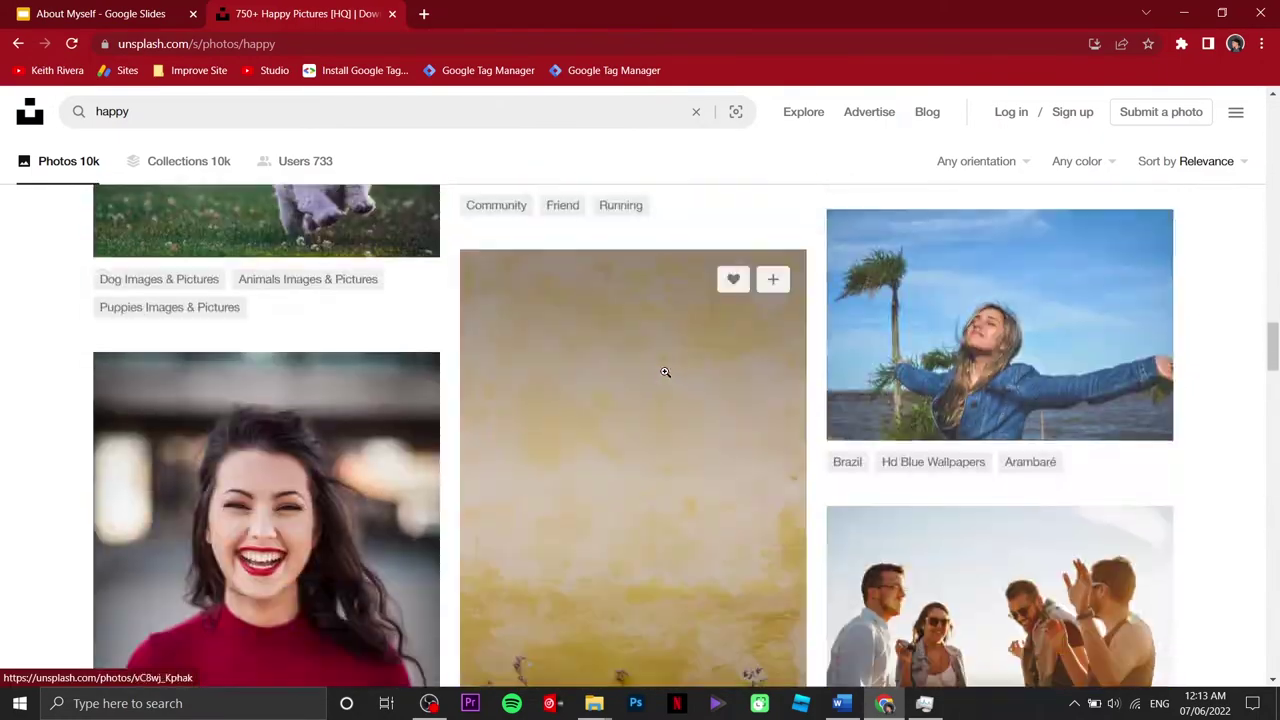
pyautogui.scroll(3, 471, 396)
pyautogui.click(265, 415)
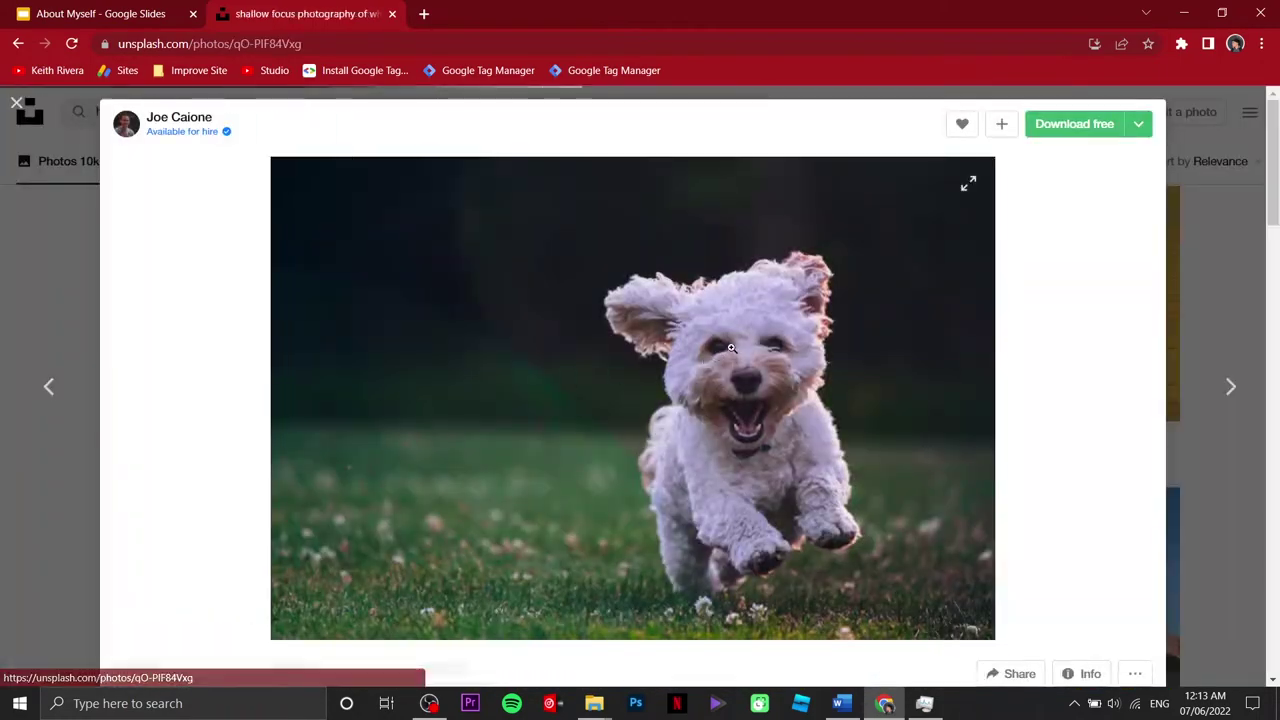
pyautogui.rightClick(729, 340)
pyautogui.click(765, 388)
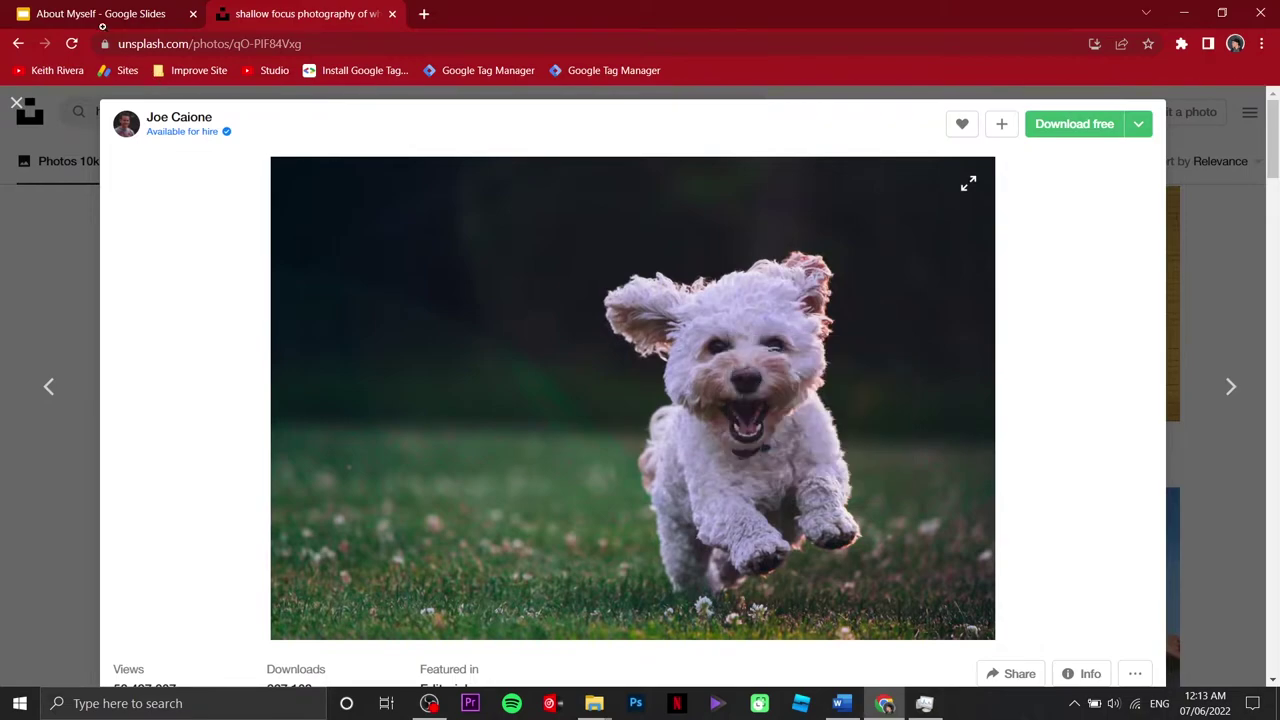
pyautogui.click(101, 16)
# Step: Paste the dog photo onto the HAPPY slide and crop off its left side
pyautogui.click(771, 248)
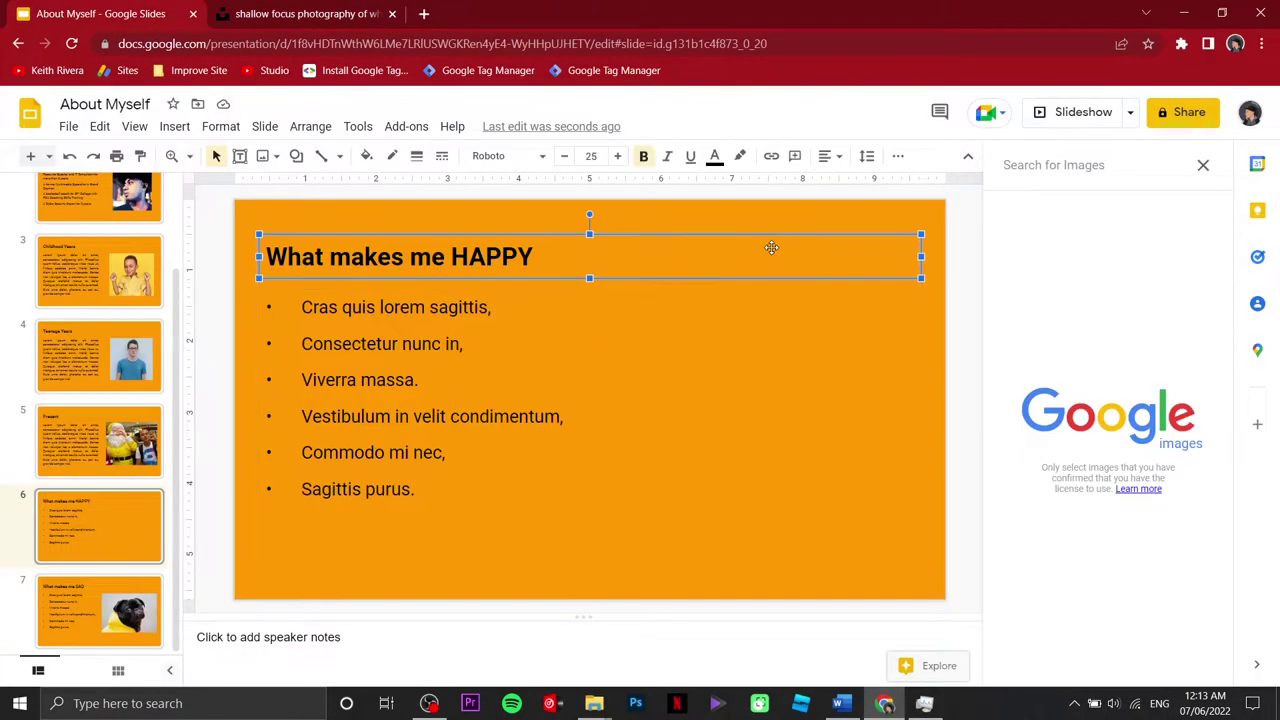
pyautogui.hotkey('ctrl', 'v')
pyautogui.click(504, 155)
pyautogui.moveTo(289, 398); pyautogui.dragTo(455, 411)
pyautogui.press('Return')
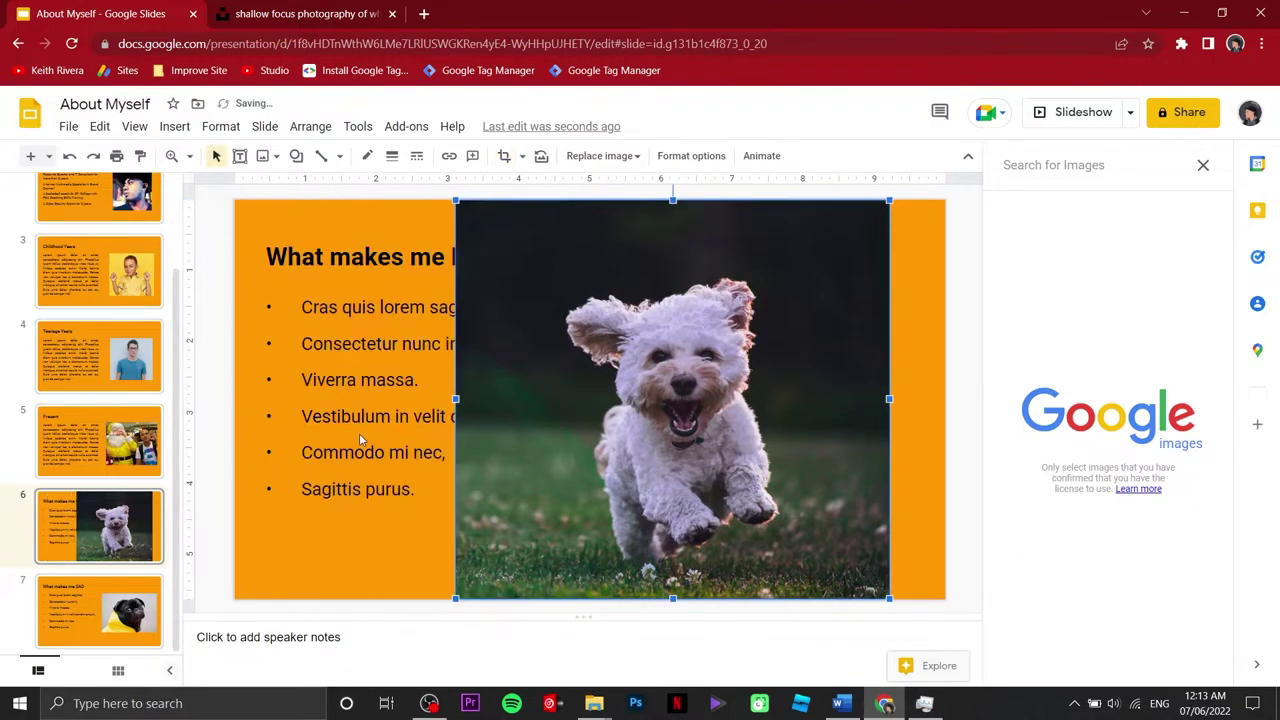
# Step: Shrink the dog photo, position it right of the bullets, then go to the previous slide
pyautogui.moveTo(455, 200); pyautogui.dragTo(591, 320)
pyautogui.moveTo(652, 440); pyautogui.dragTo(659, 409)
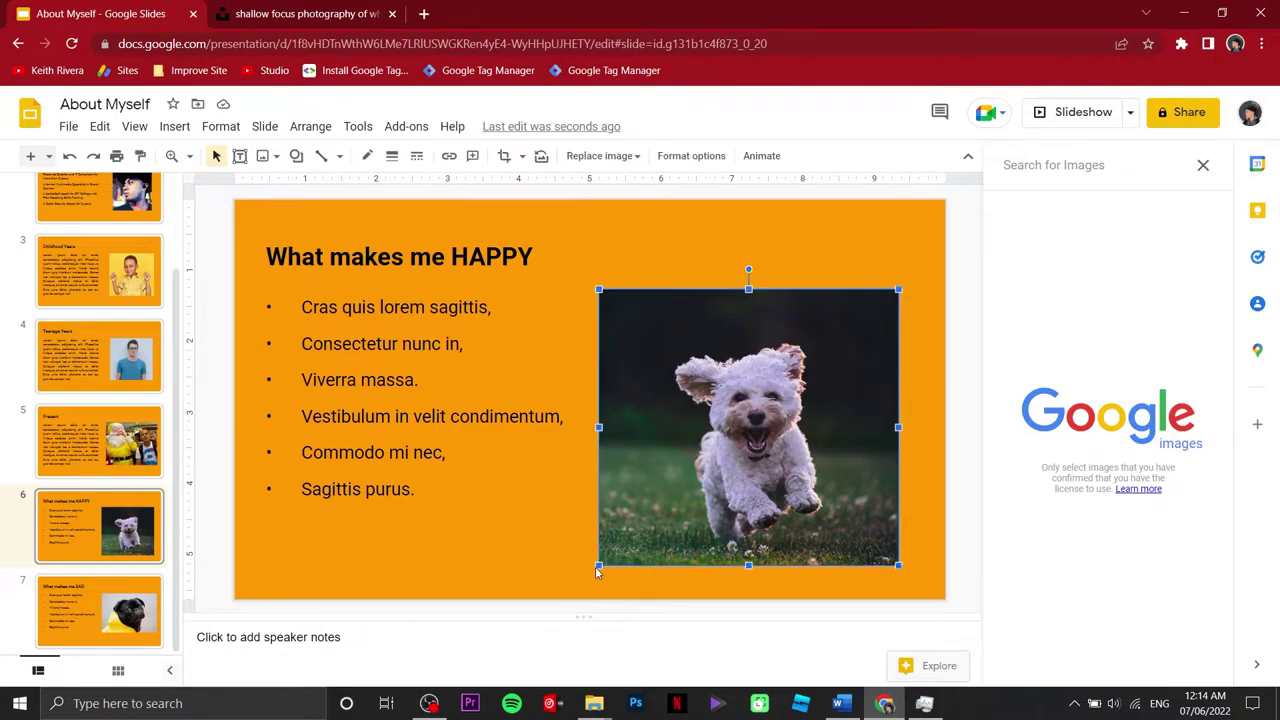
pyautogui.moveTo(597, 567); pyautogui.dragTo(634, 533)
pyautogui.moveTo(739, 409); pyautogui.dragTo(742, 387)
pyautogui.click(522, 548)
pyautogui.click(67, 522)
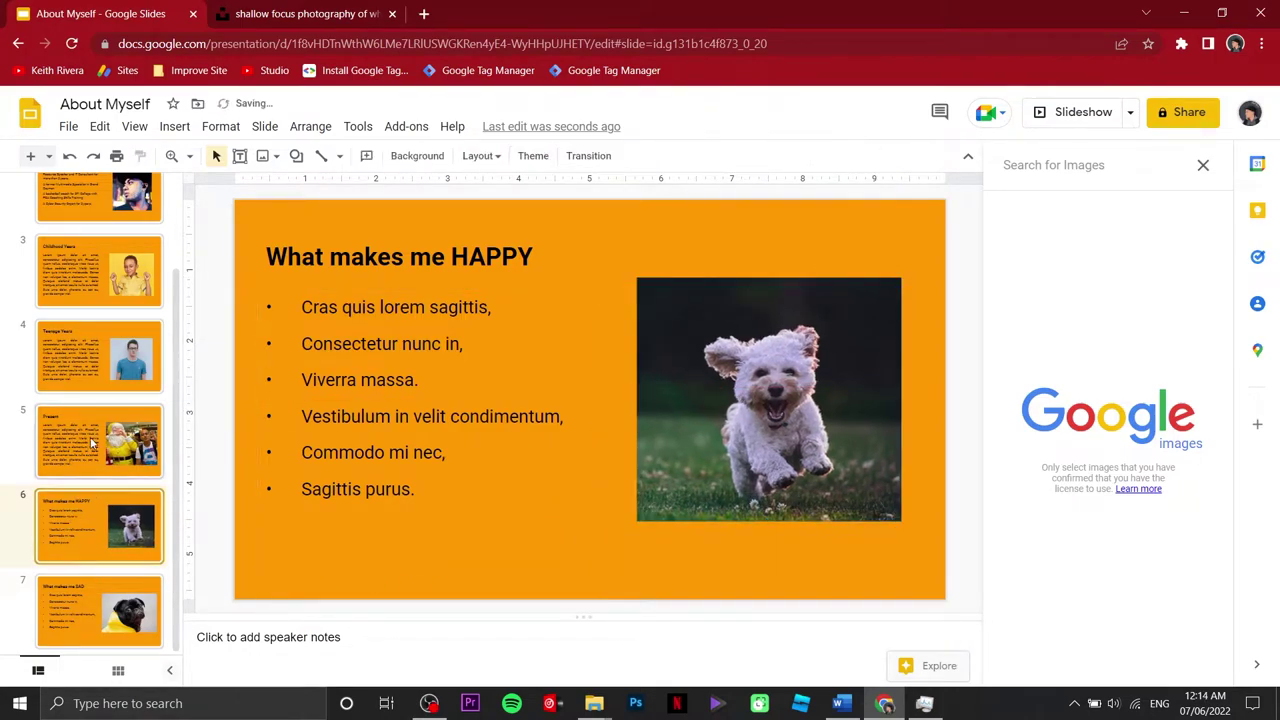
pyautogui.press('Up')
pyautogui.press('Up')
pyautogui.press('Up')
pyautogui.press('Up')
pyautogui.press('Up')
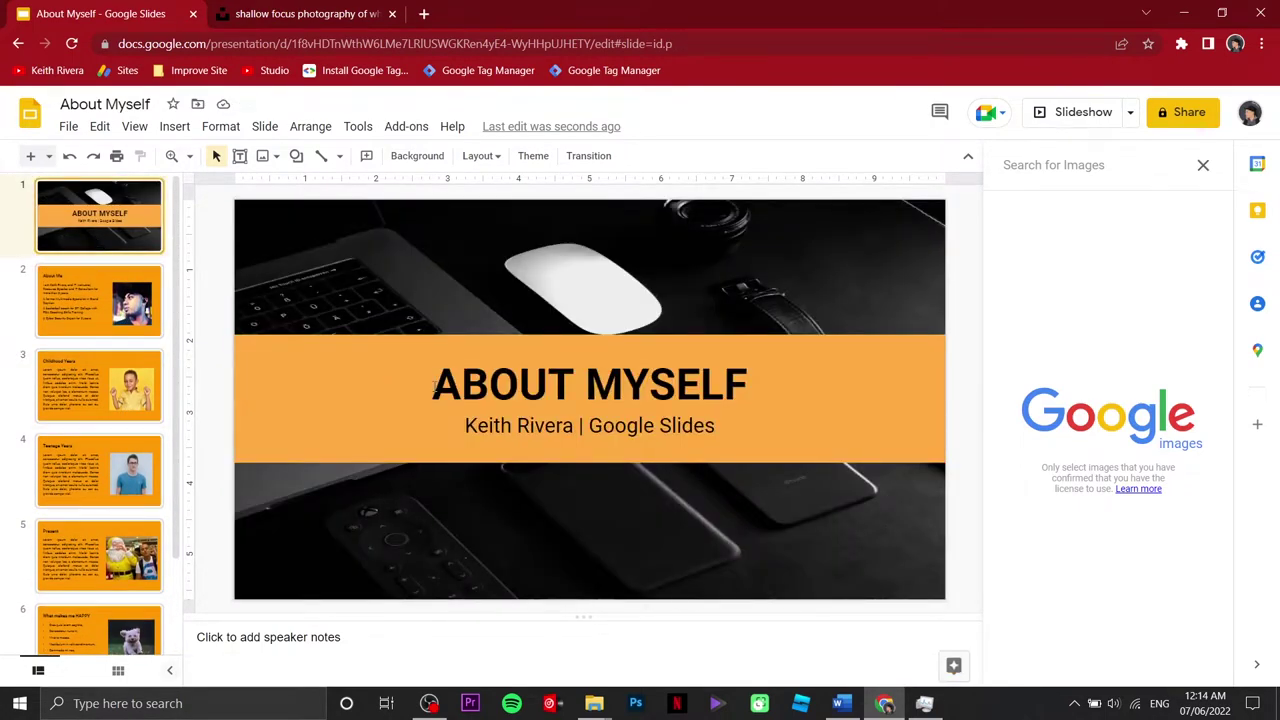
# Step: Make the ABOUT MYSELF title and subtitle fonts slightly smaller
pyautogui.click(528, 423)
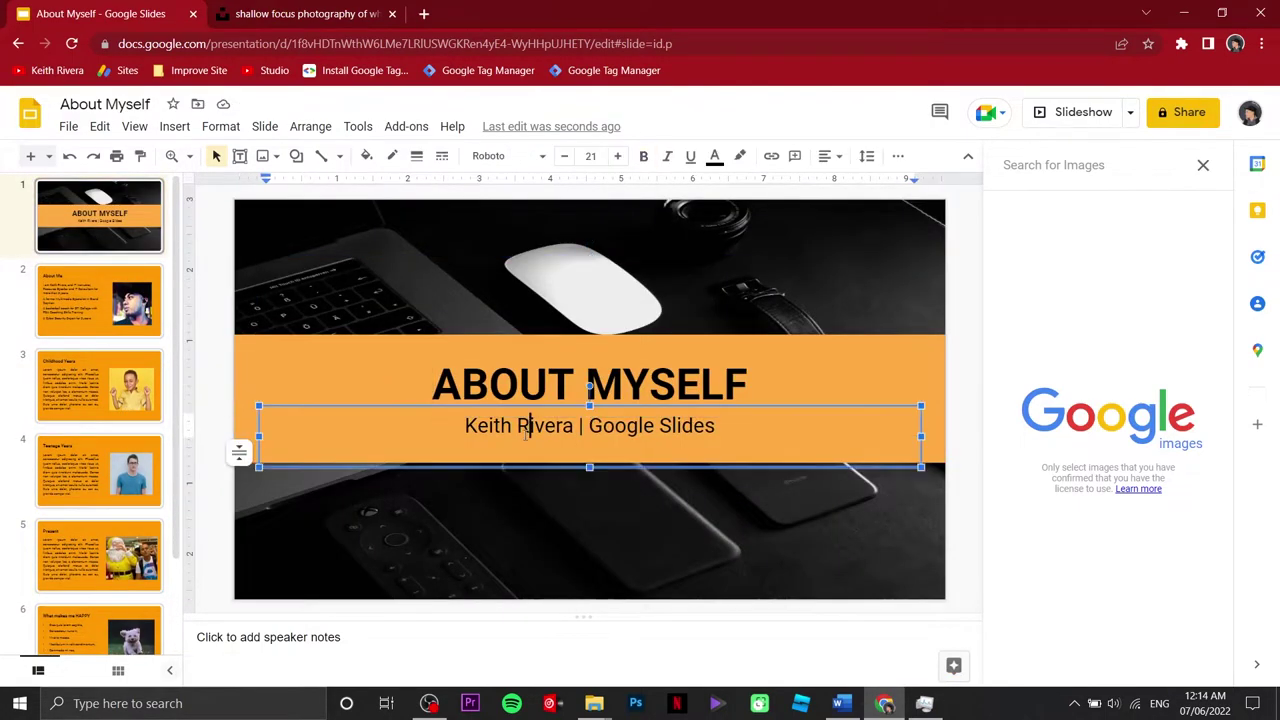
pyautogui.hotkey('ctrl', 'shift', ',')
pyautogui.hotkey('ctrl', 'shift', ',')
pyautogui.click(483, 262)
pyautogui.hotkey('ctrl', 'shift', ',')
pyautogui.hotkey('ctrl', 'shift', ',')
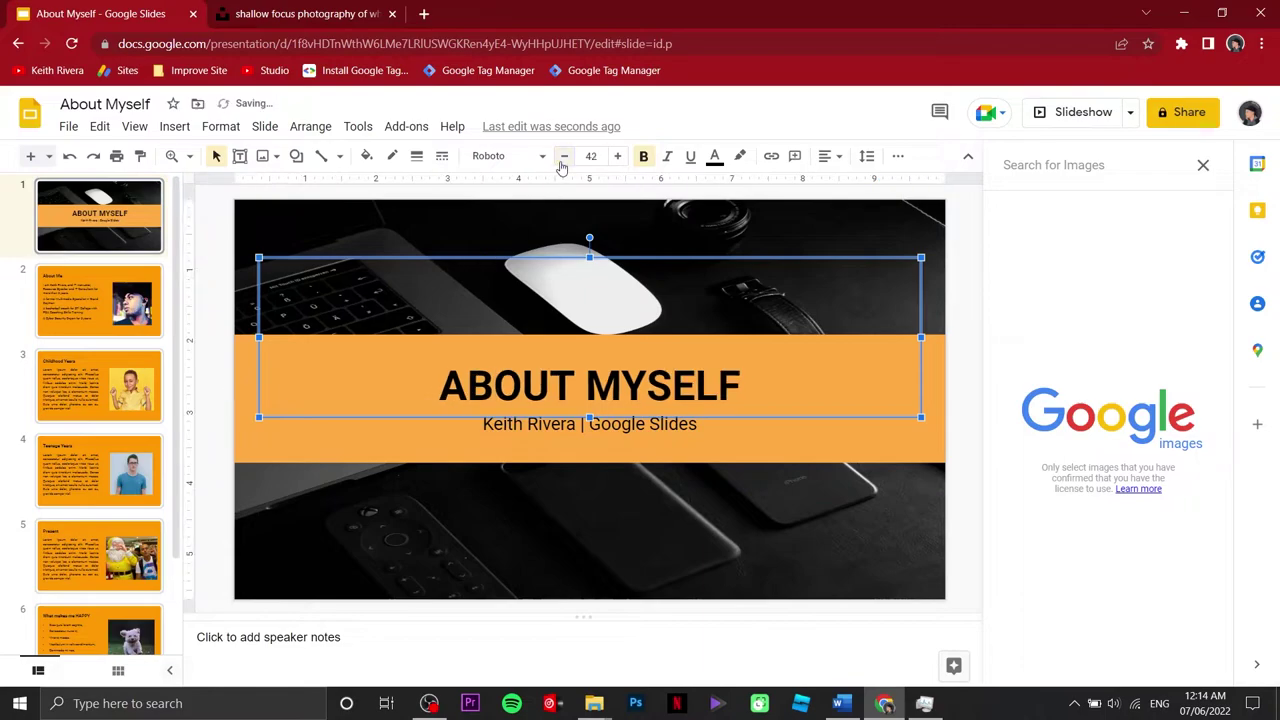
pyautogui.click(345, 430)
pyautogui.click(693, 577)
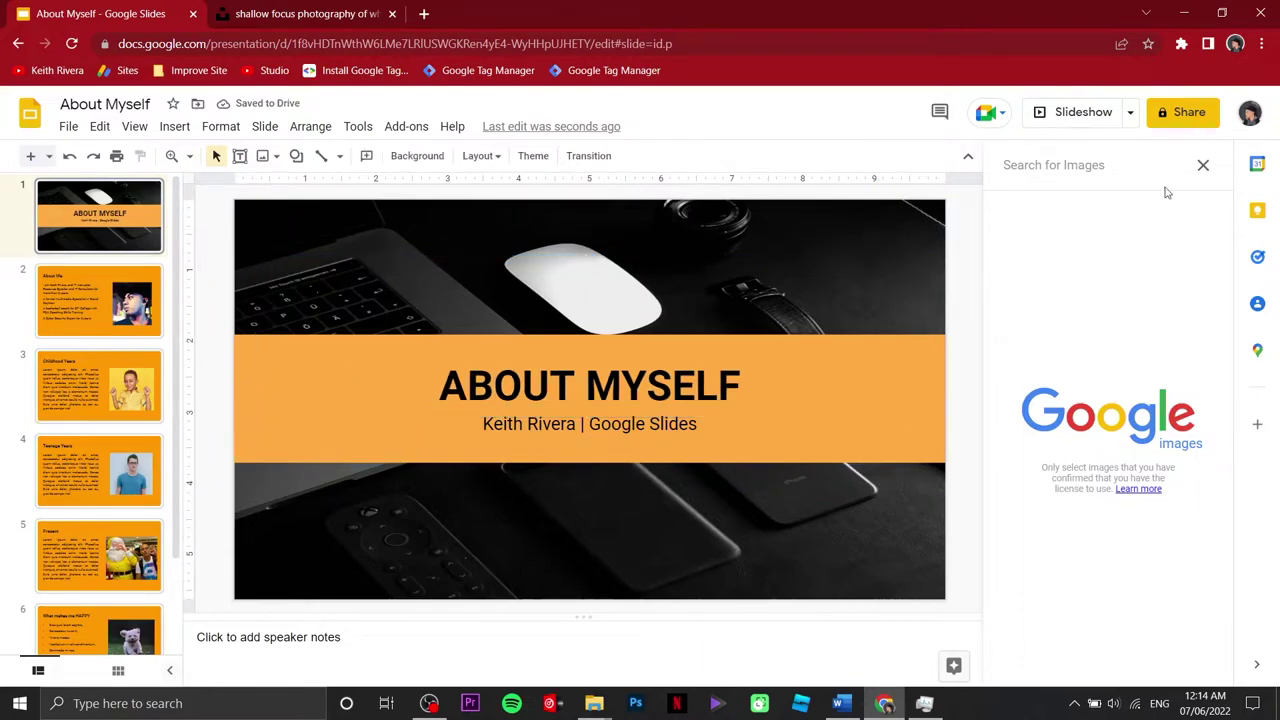
# Step: Close the image search and themes panels and search the web for 'hacker icon'
pyautogui.click(1203, 166)
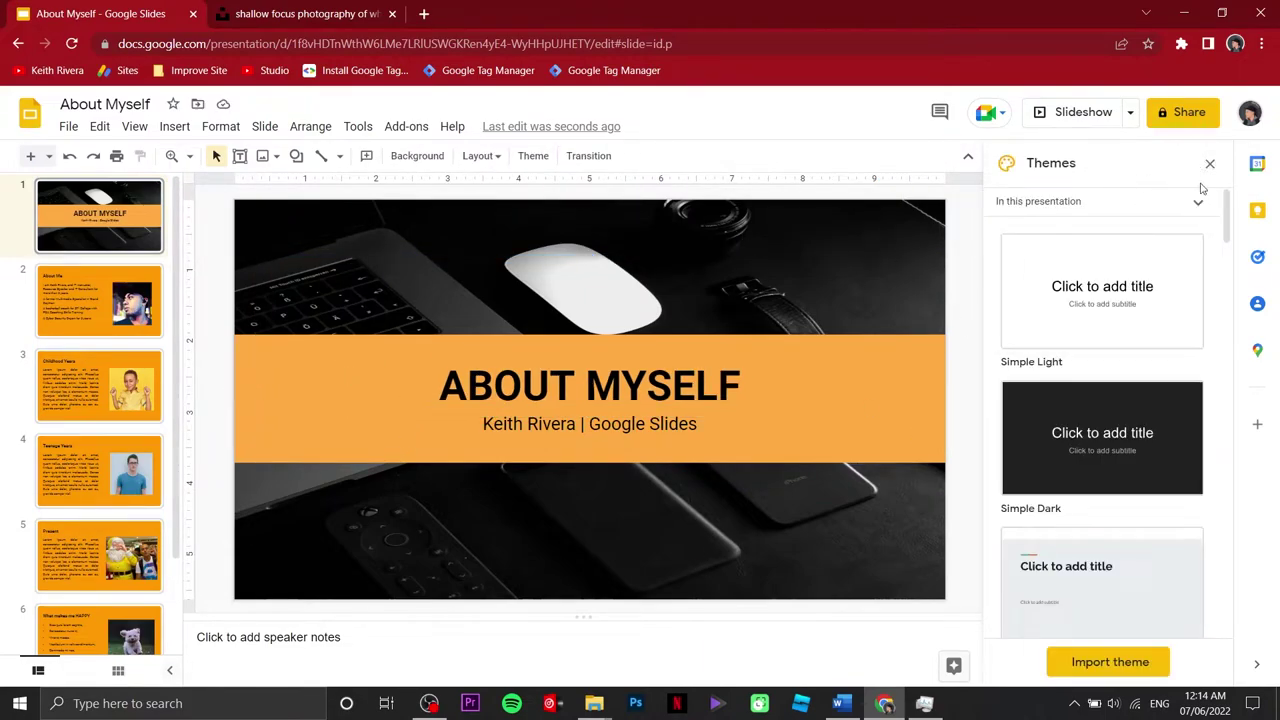
pyautogui.click(1210, 164)
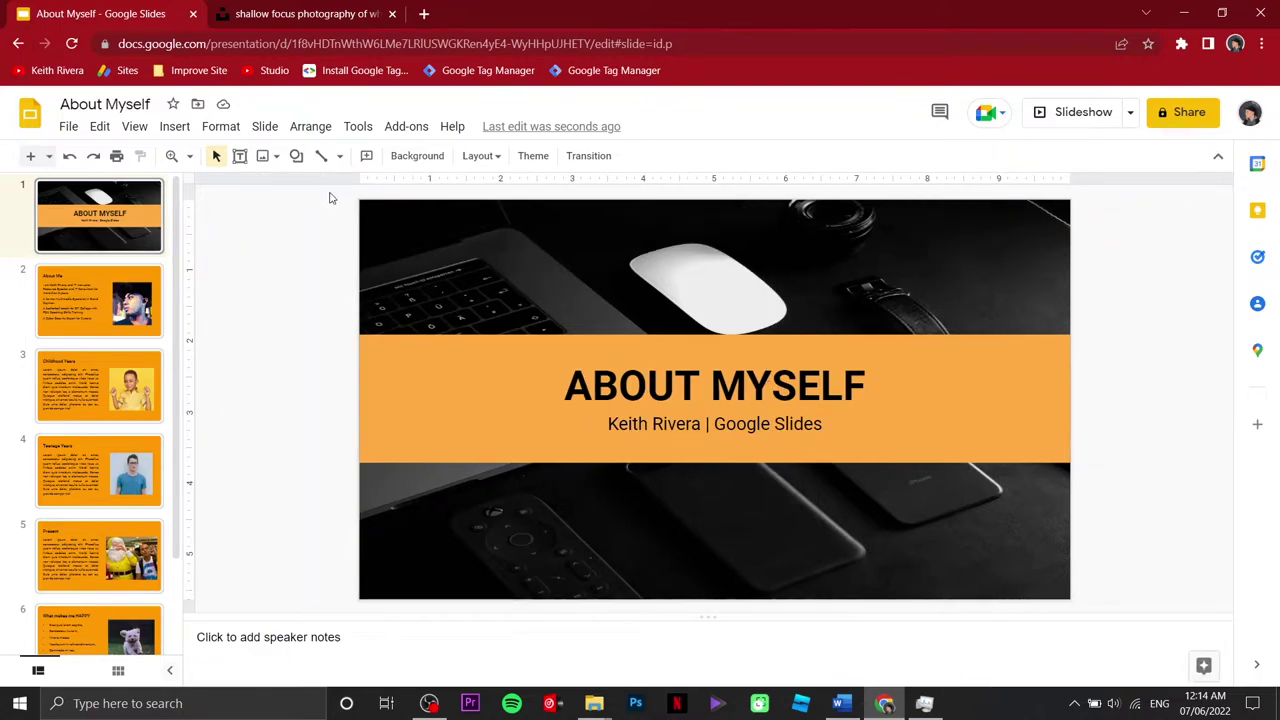
pyautogui.click(174, 126)
pyautogui.moveTo(175, 157)
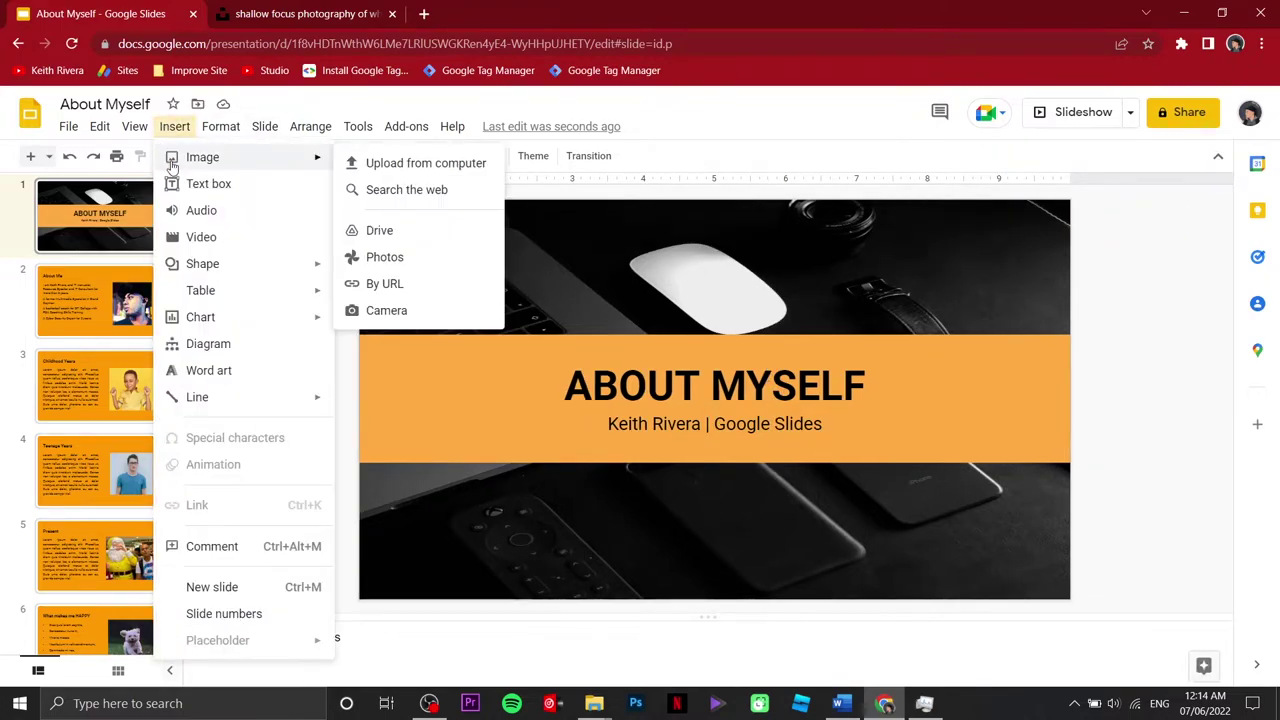
pyautogui.click(397, 203)
pyautogui.write('h')
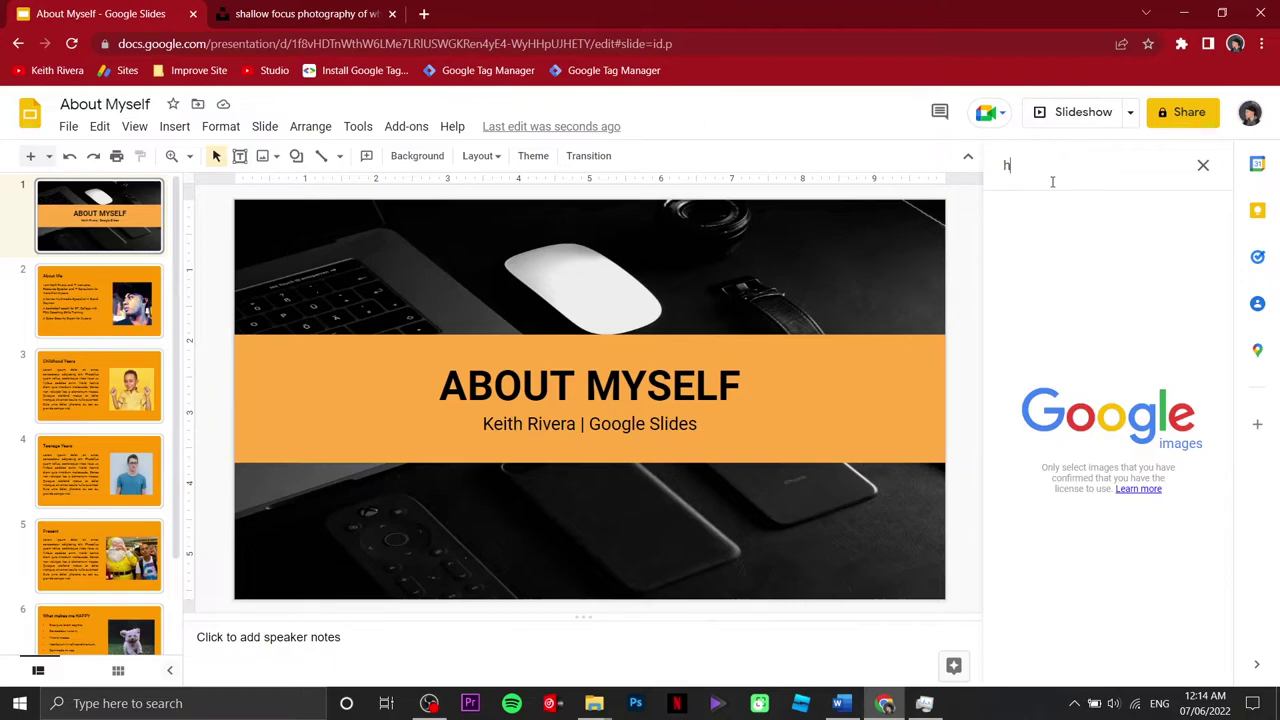
pyautogui.write('acker icon')
pyautogui.press('Return')
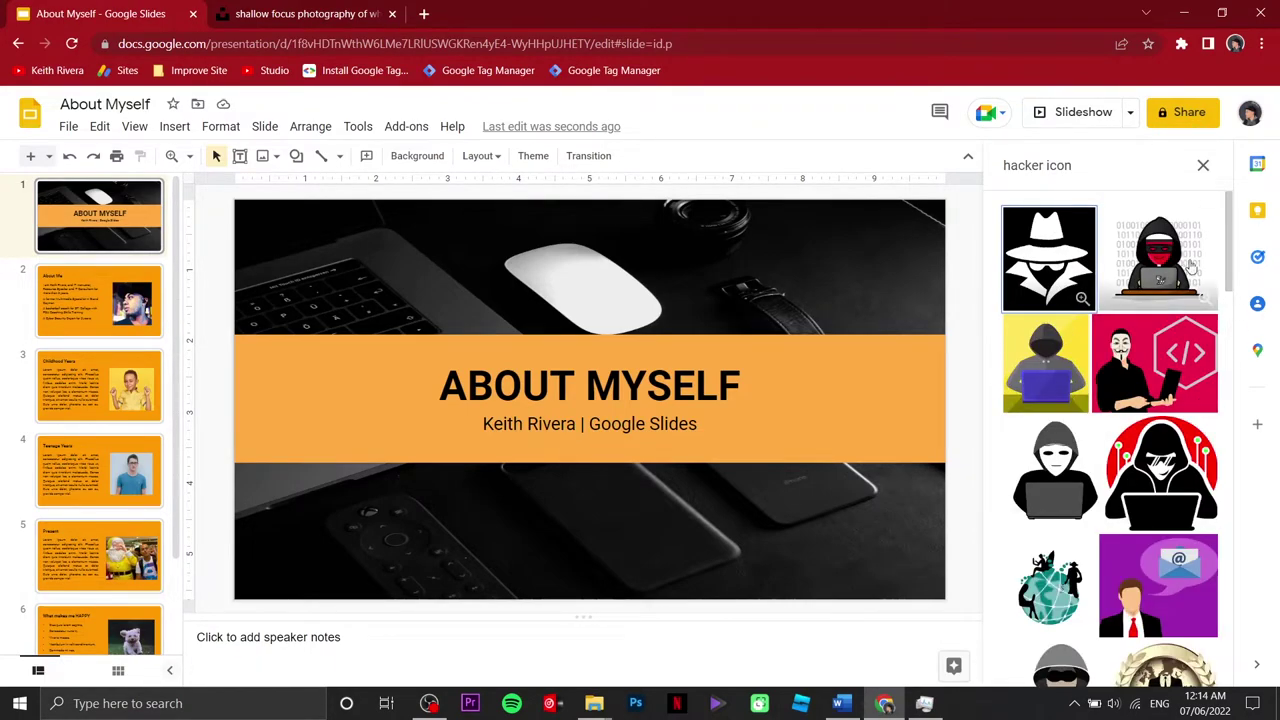
# Step: Insert the hooded hacker image, shrunk and placed beside ABOUT MYSELF
pyautogui.click(1075, 470)
pyautogui.click(1192, 665)
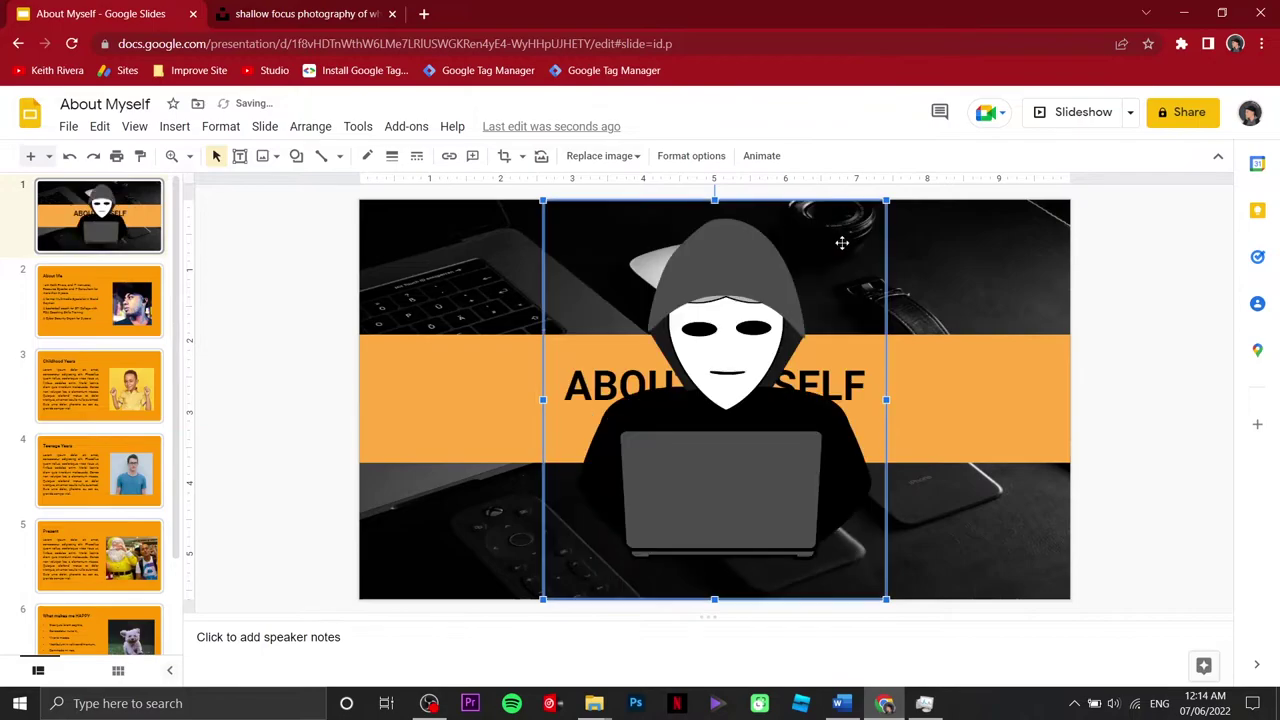
pyautogui.moveTo(886, 200); pyautogui.dragTo(547, 374)
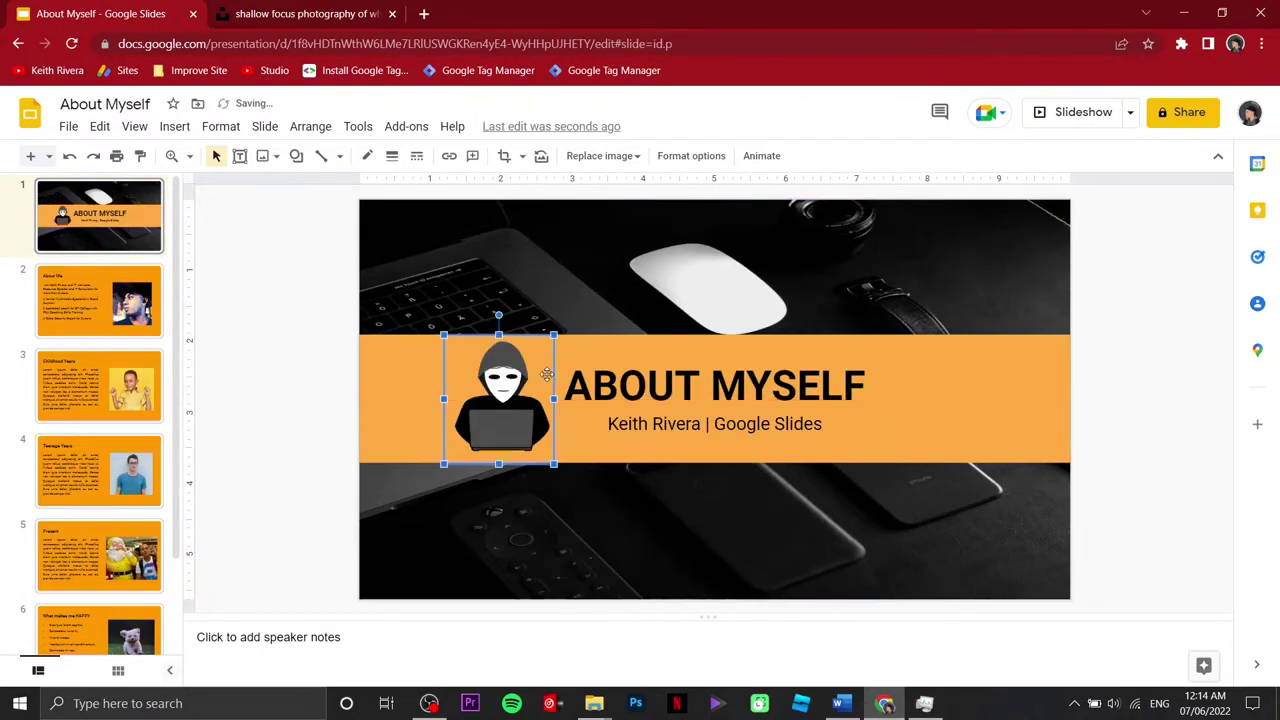
pyautogui.moveTo(443, 463); pyautogui.dragTo(470, 450)
pyautogui.click(557, 497)
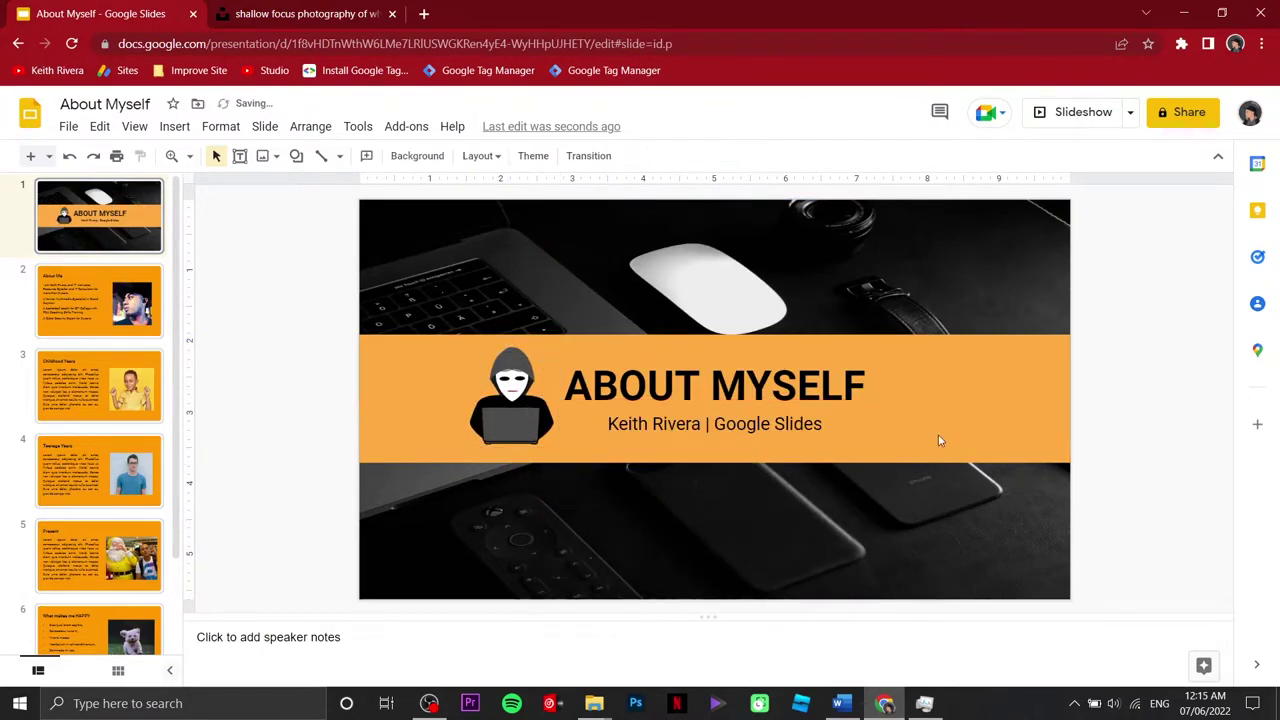
# Step: Review the About Me and Childhood Years slides, then present the slideshow from the start
pyautogui.click(96, 287)
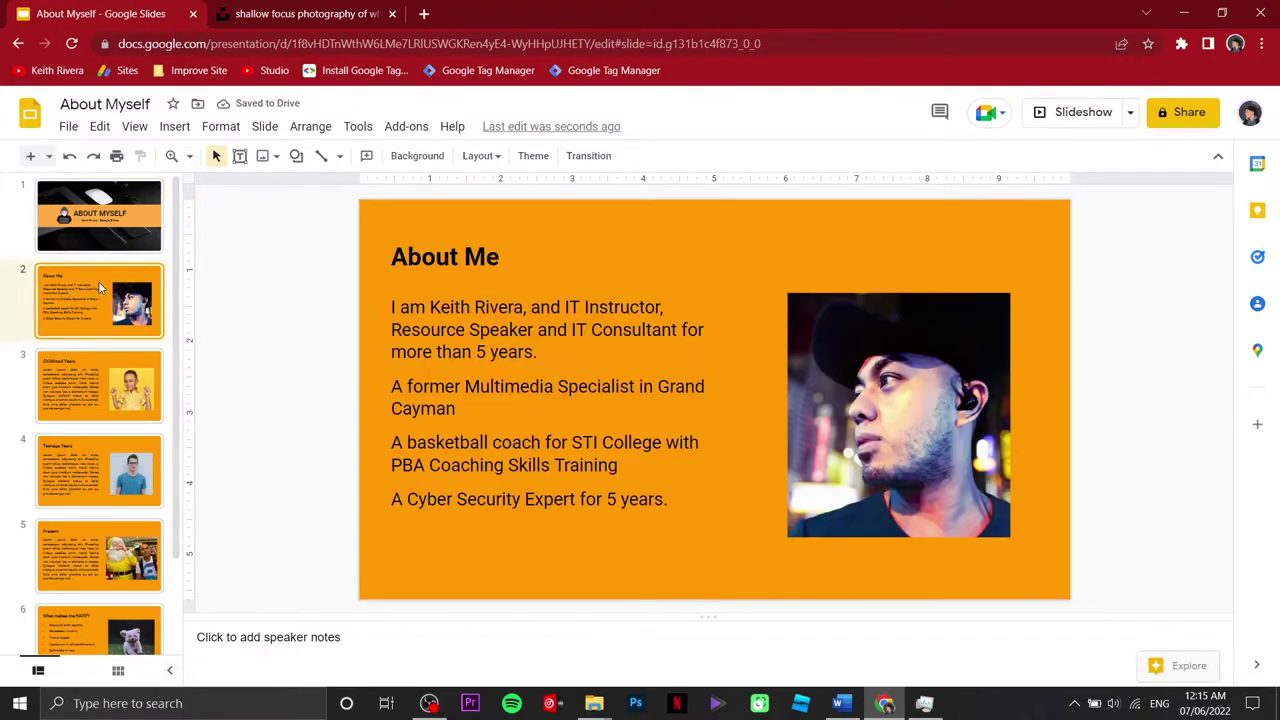
pyautogui.click(85, 380)
pyautogui.click(72, 215)
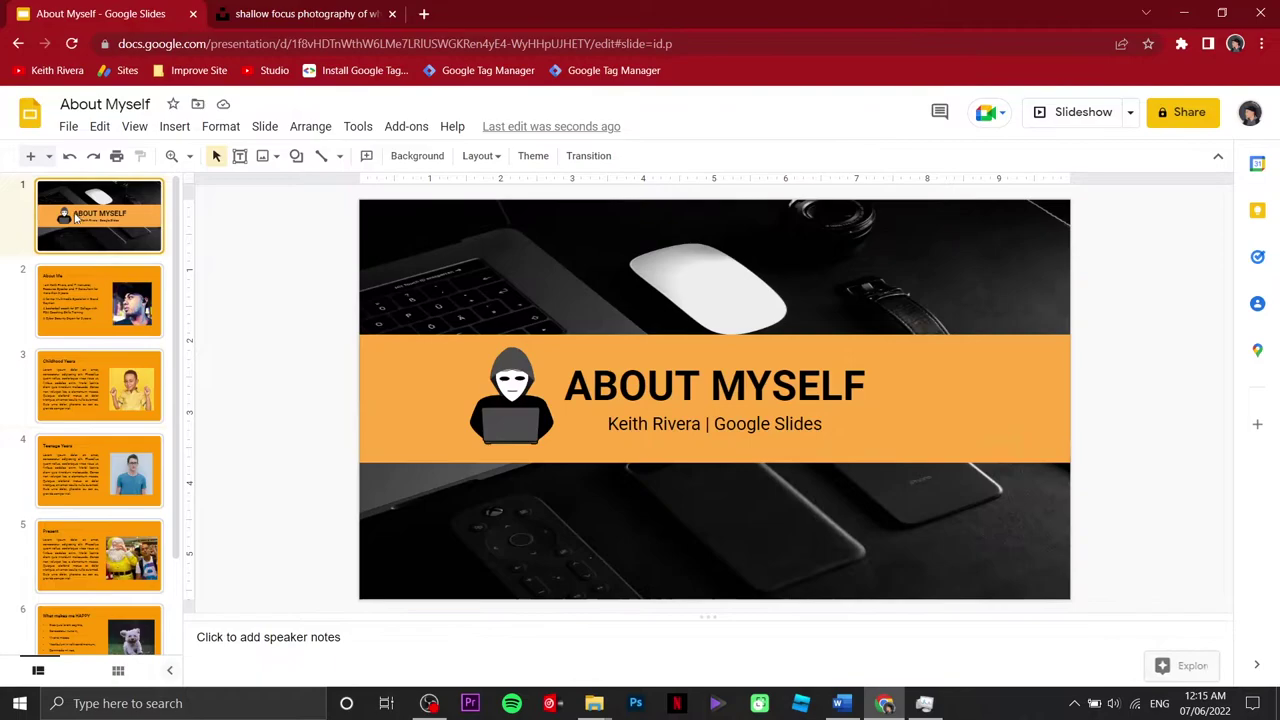
pyautogui.click(1063, 113)
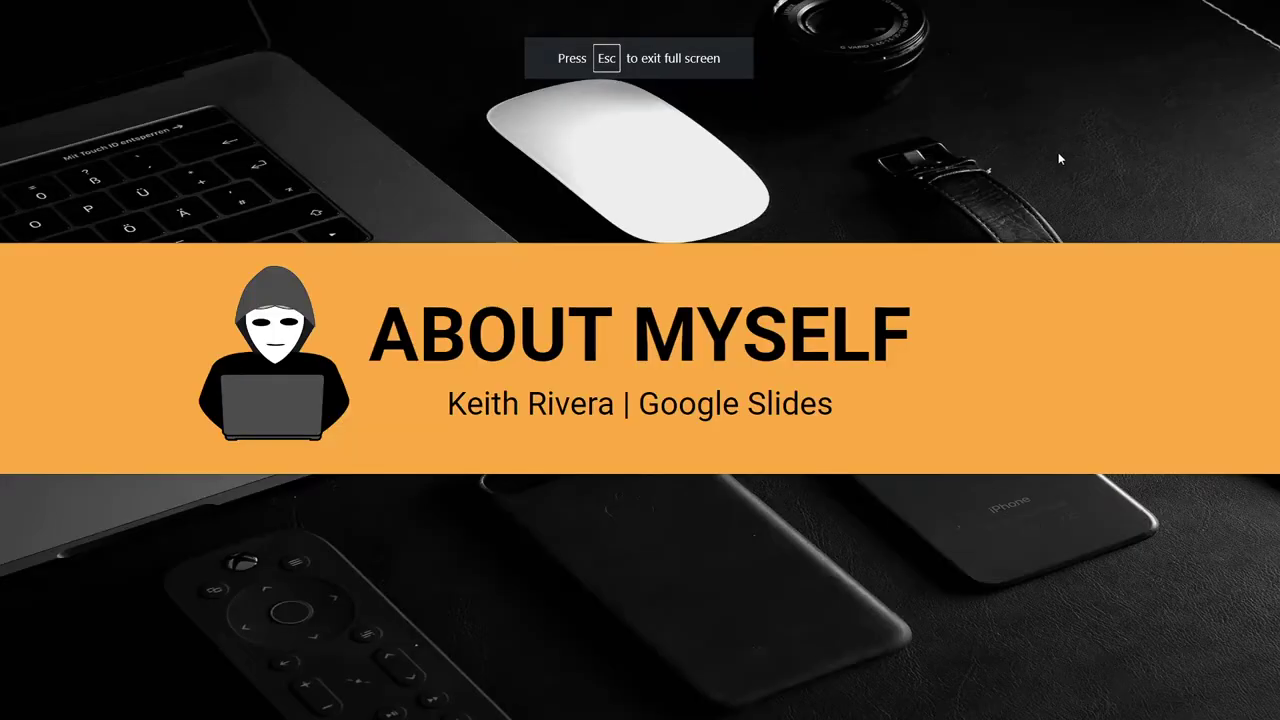
pyautogui.click(1129, 280)
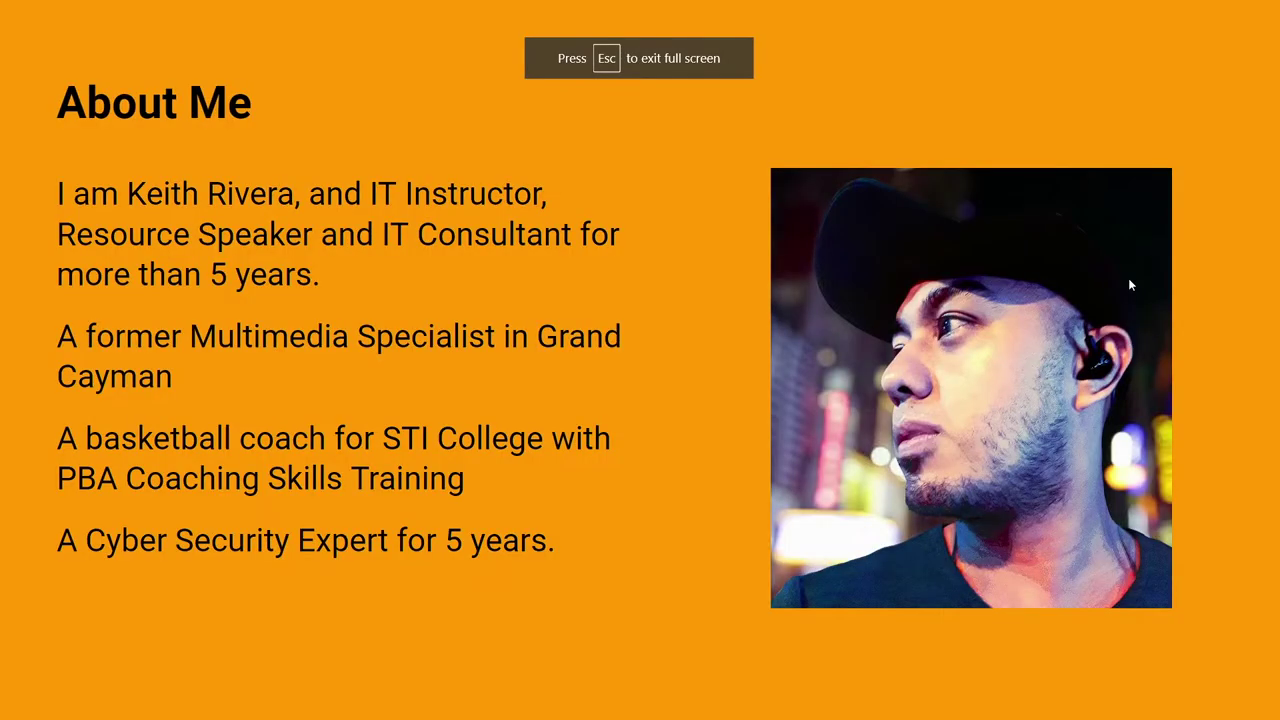